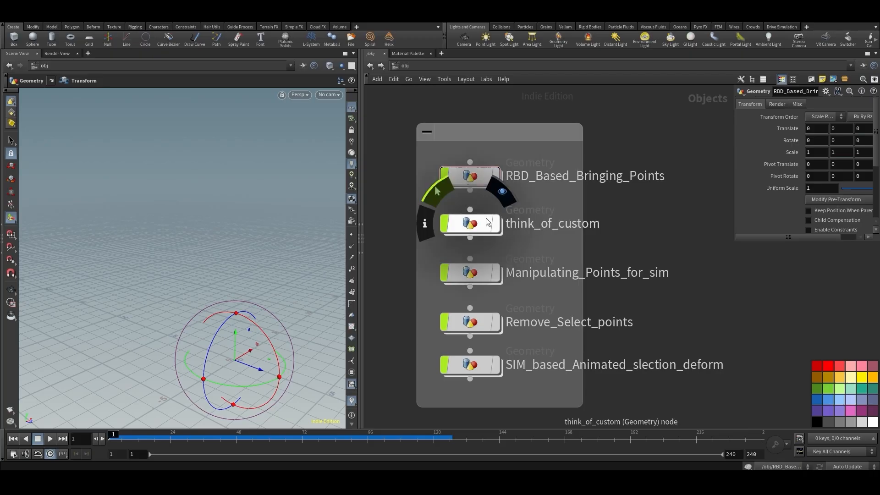
- Look into the think_of_custom network, return to the object level and enter the Intro_Attributes network
double_click(475, 224)
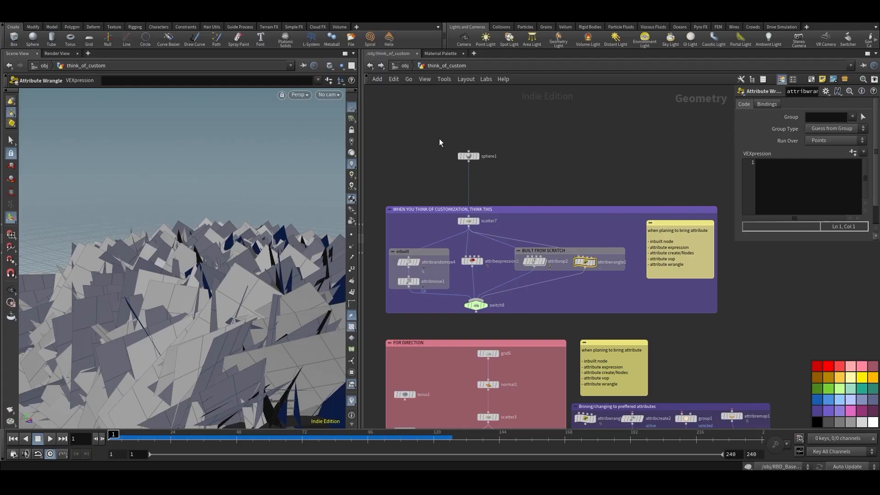
click(405, 66)
middle_drag(413, 272, 524, 284)
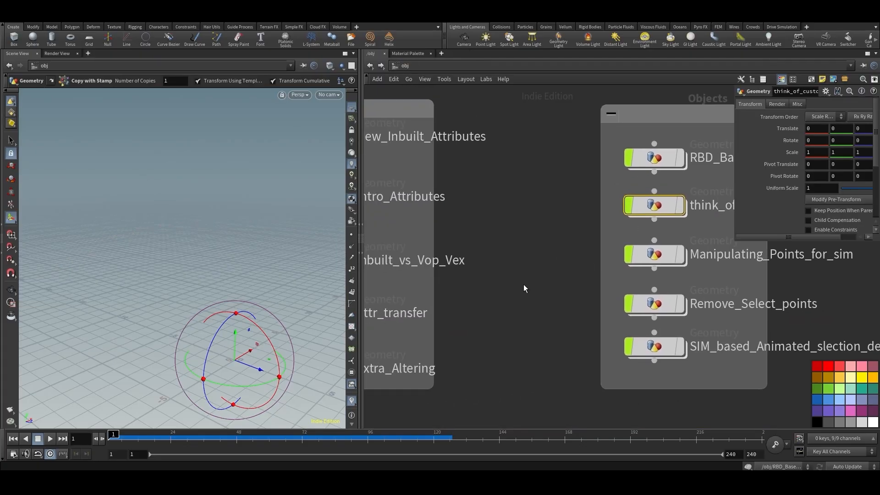
scroll(650, 269, up, 3)
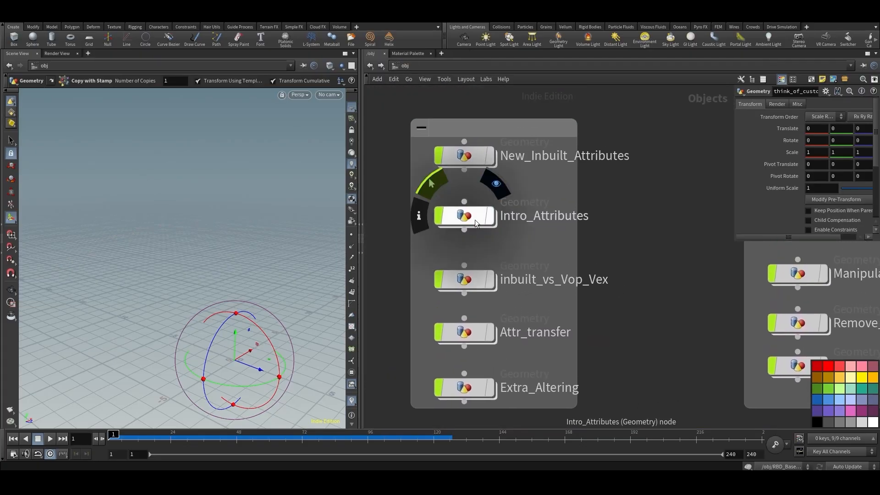
double_click(474, 219)
- Display the output of the merge1 node and view its merged points
click(537, 191)
key(Escape)
drag(236, 338, 255, 273)
key(Return)
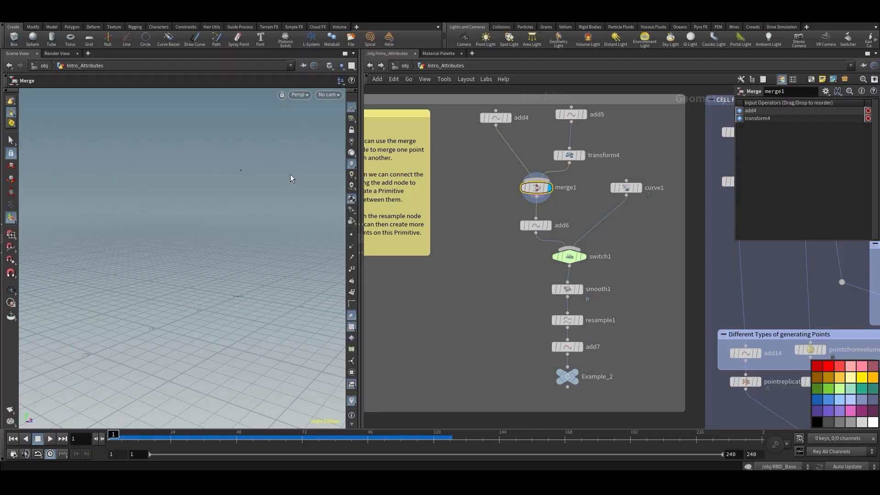
- Display the add6 node and review its Points and Polygons settings along with the line it creates
click(549, 226)
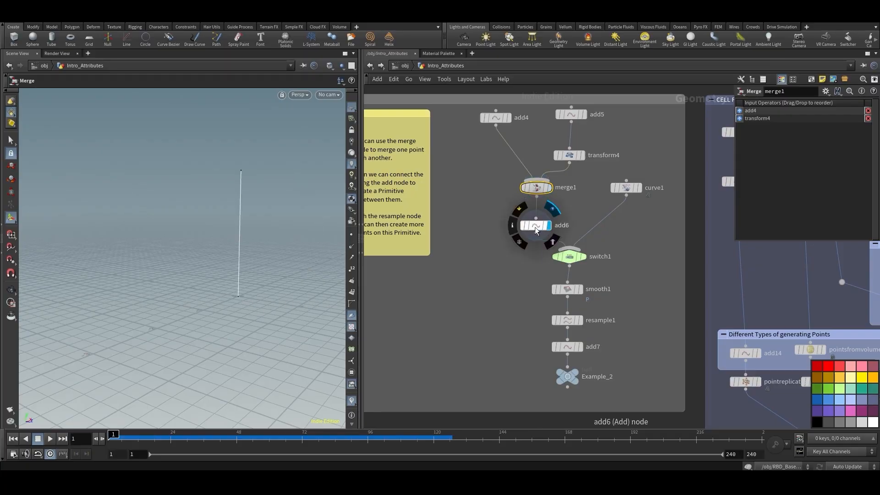
click(534, 226)
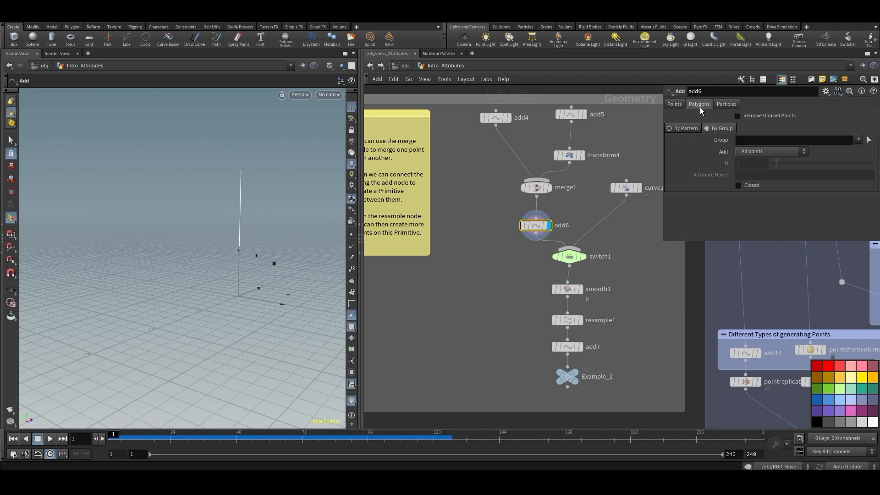
click(675, 105)
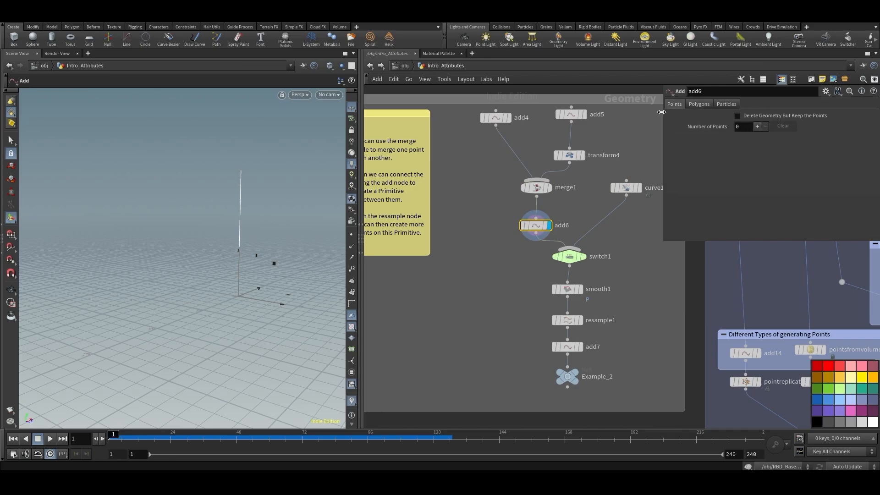
click(697, 104)
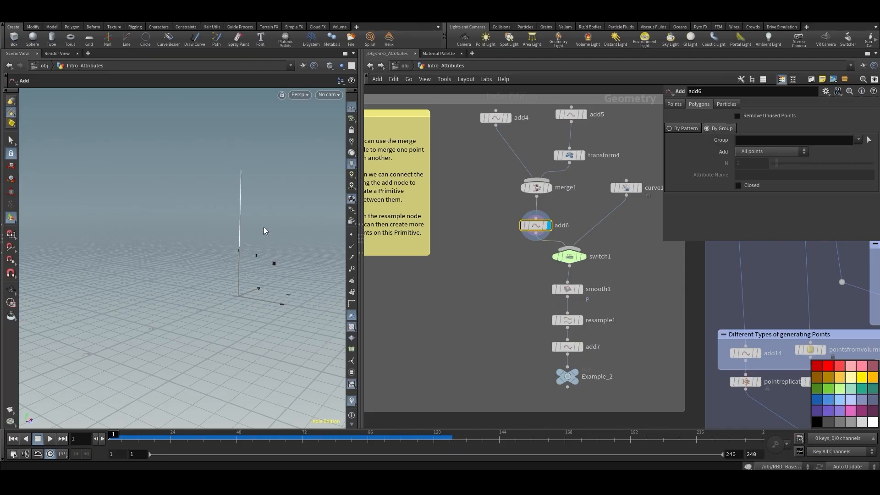
mouse_move(265, 238)
mouse_down()
mouse_move(275, 242)
mouse_move(252, 242)
mouse_up()
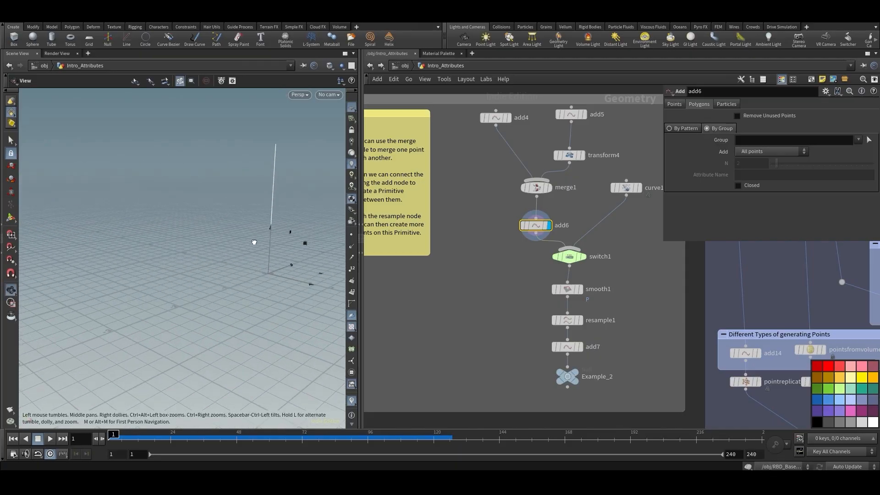
- Try raising the transform4 point along Y to about 2.4, and undo the move
click(569, 155)
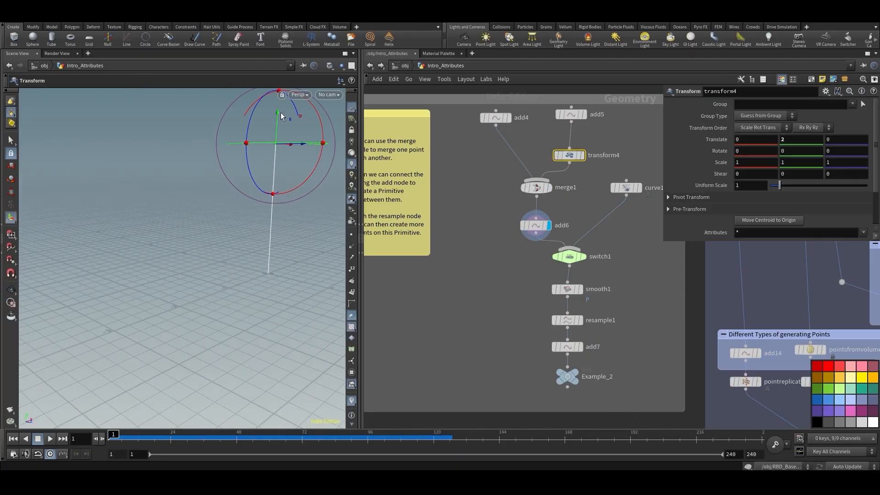
drag(280, 116, 280, 85)
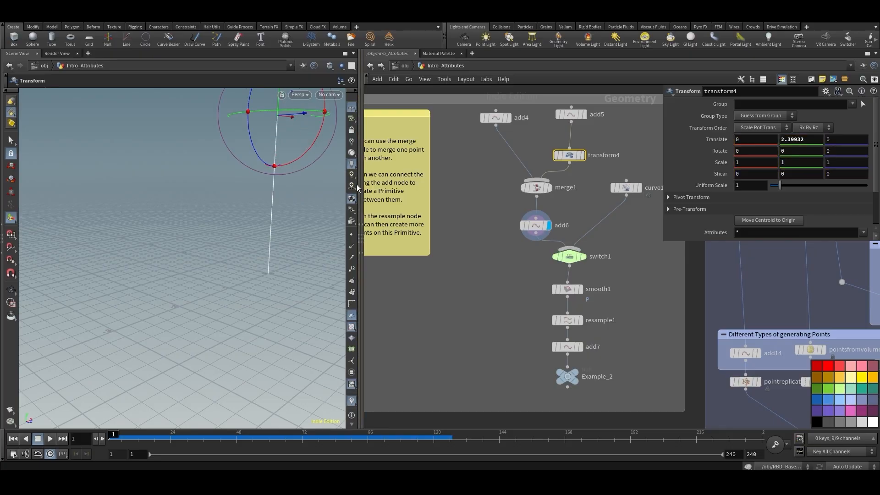
key(ctrl+z)
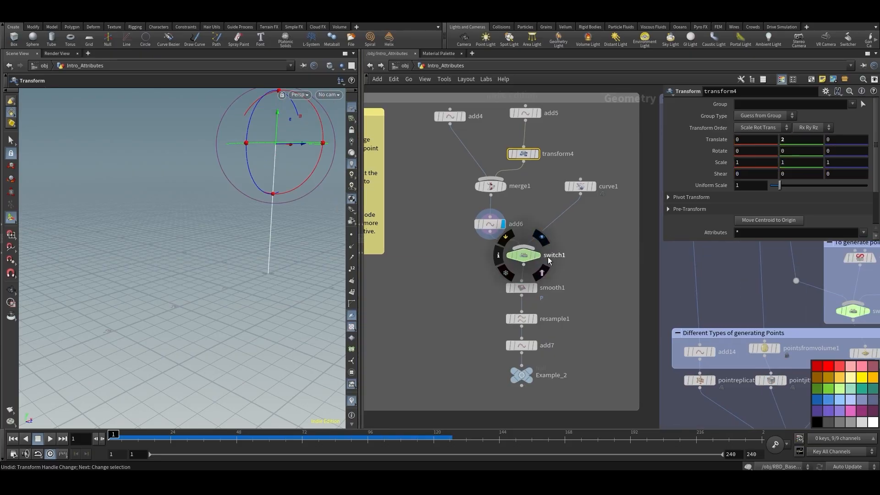
- Display the curve1 node and examine its Bezier curve from another angle
click(596, 189)
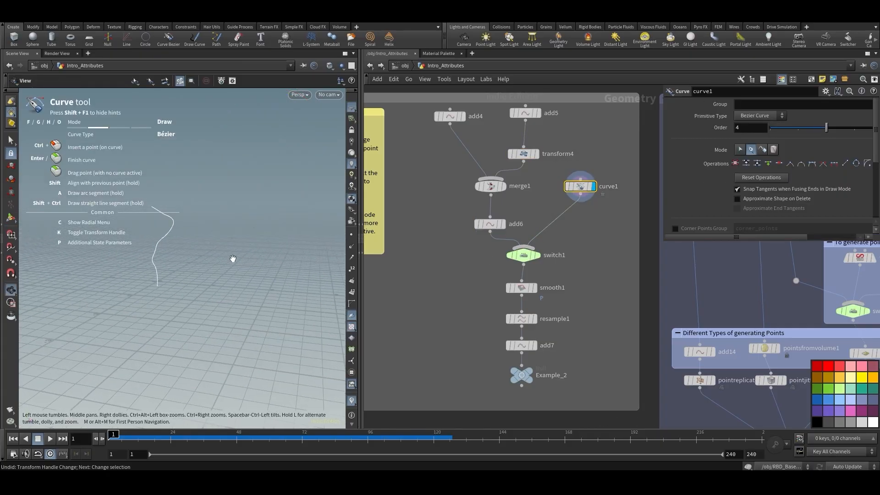
alt+drag(233, 259, 152, 287)
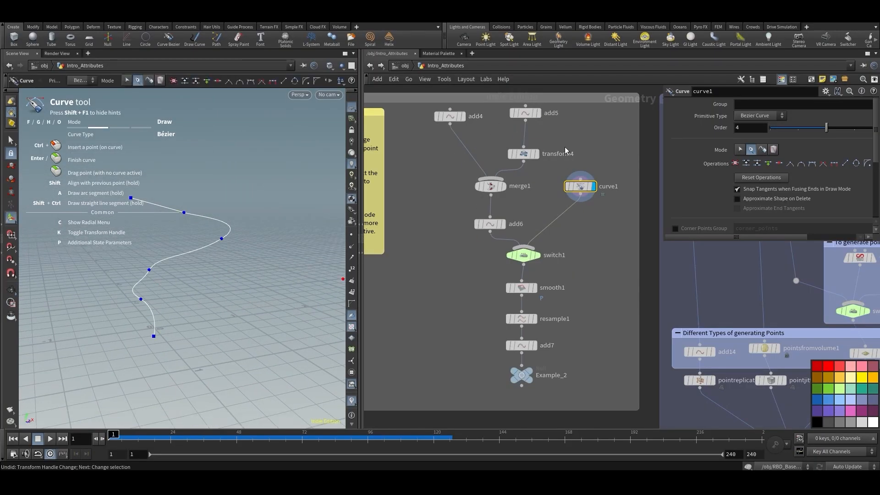
middle_drag(591, 281, 579, 230)
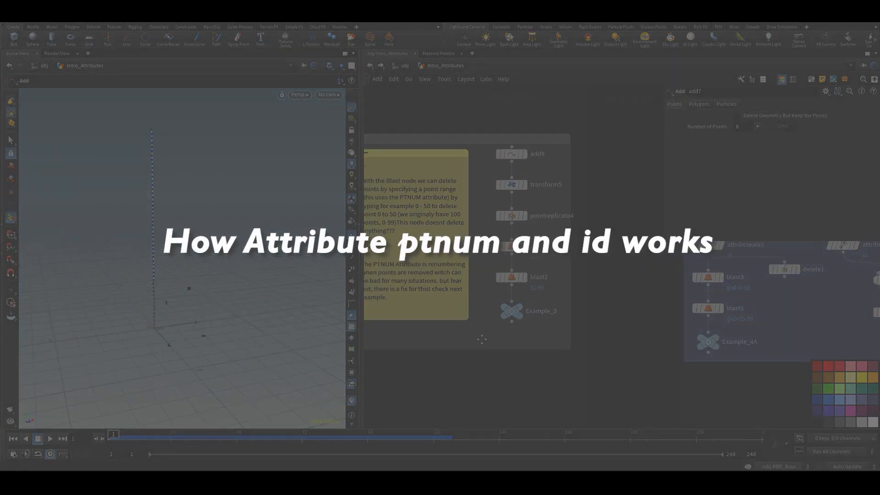
- Inspect the add8, transform5 and pointreplicate4 nodes of the Blast example, ending with the replicated points displayed
click(557, 152)
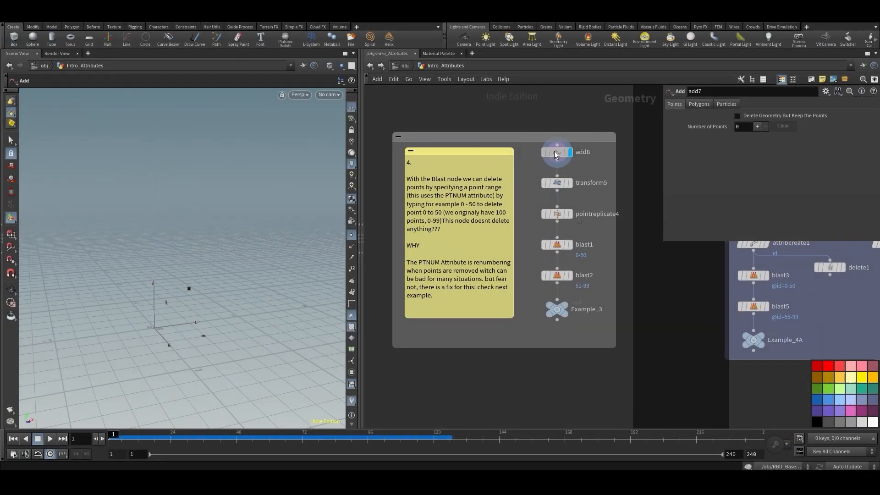
click(556, 183)
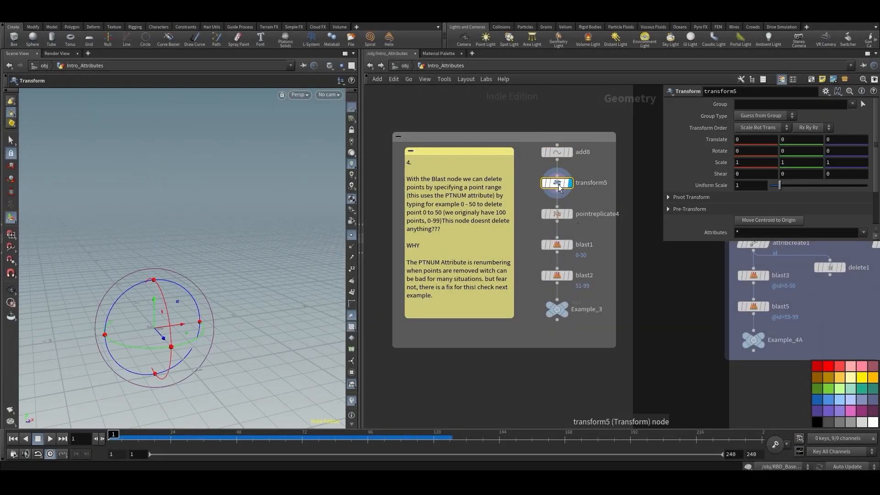
click(560, 218)
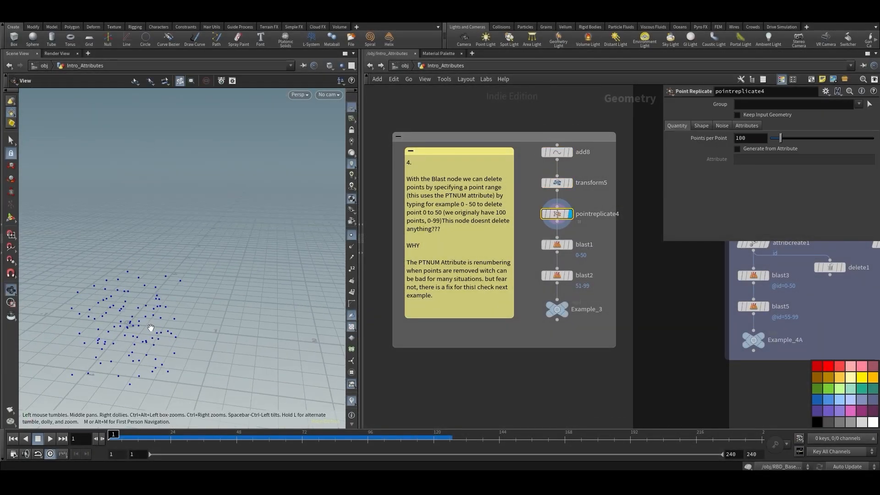
scroll(212, 291, up, 4)
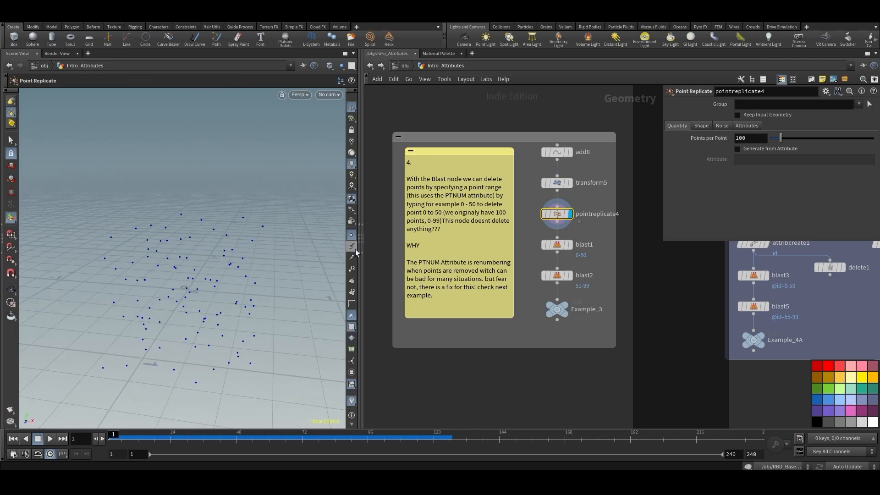
- Turn on point numbers in the viewport for the pointreplicate4 points
click(354, 278)
key(Escape)
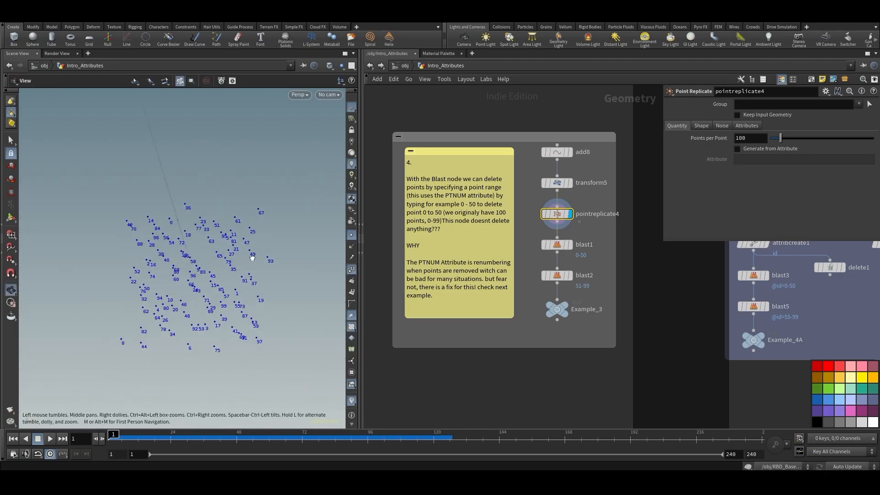
drag(241, 276, 291, 271)
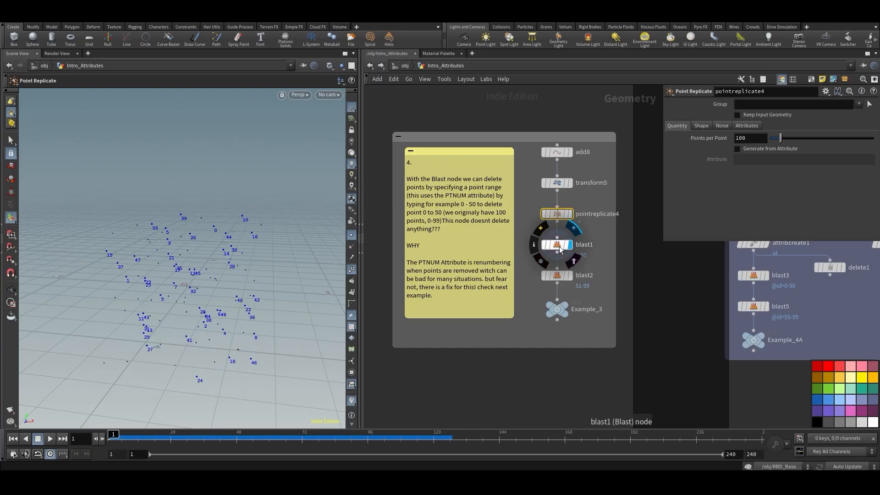
- Display the blast1 node and examine its point numbers and the sticky note about PTNUM
click(571, 246)
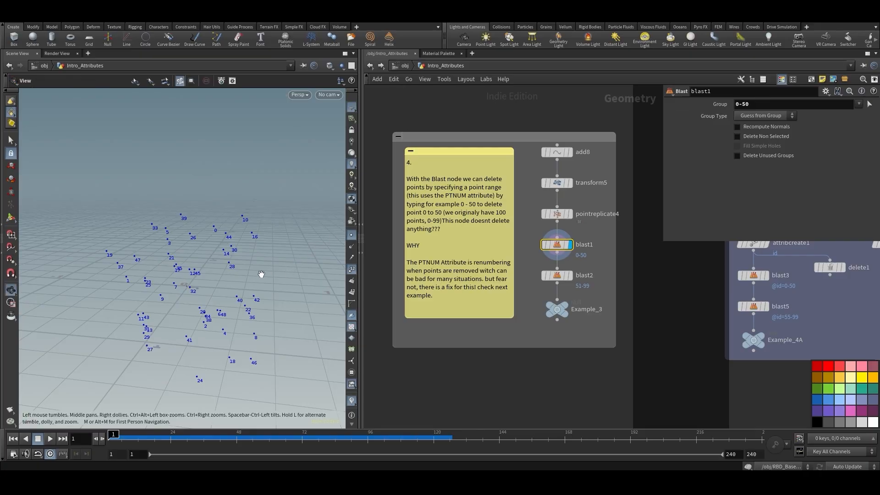
mouse_move(261, 275)
mouse_down()
mouse_move(266, 257)
mouse_move(256, 269)
mouse_up()
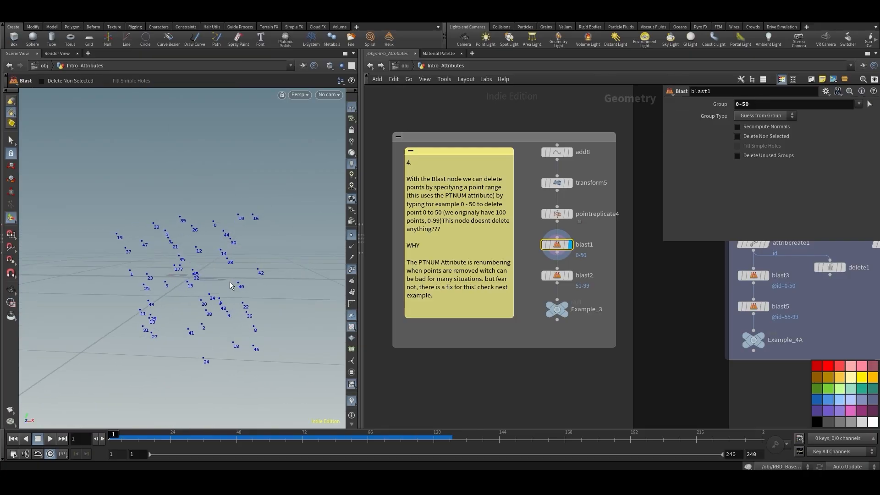
scroll(420, 224, up, 2)
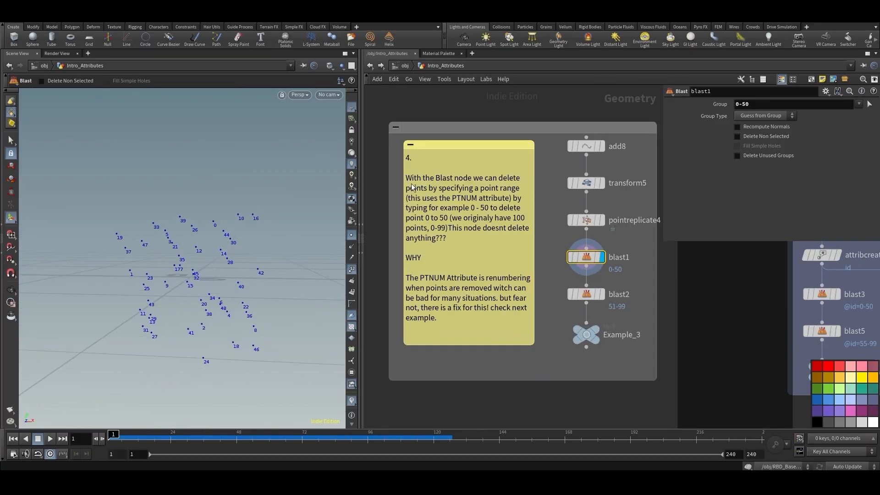
- Reveal the Geometry Spreadsheet beside the viewport and highlight the row of point 0 for blast1
click(360, 255)
mouse_move(590, 259)
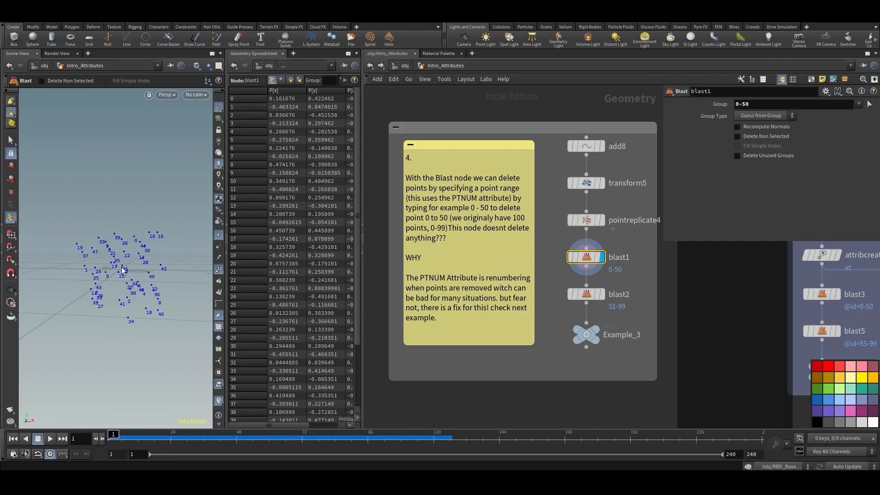
click(235, 98)
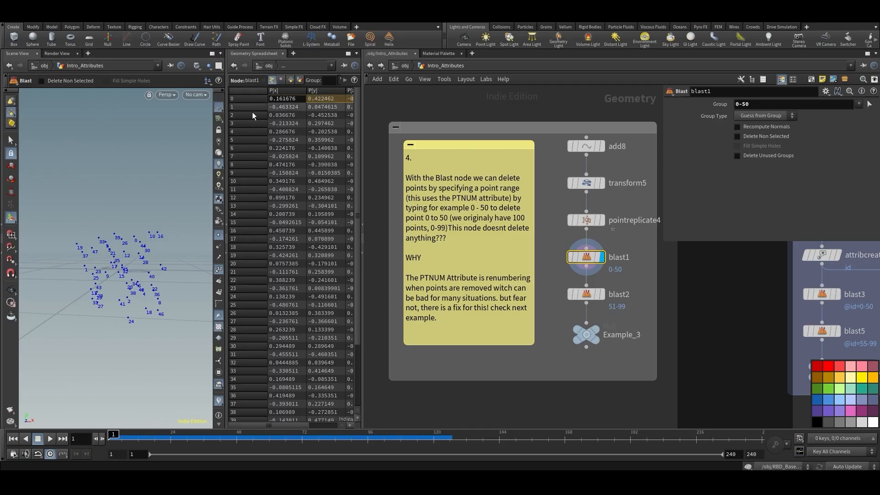
- Compare the displayed points of blast2 and blast1 by alternating the display between the two nodes
click(605, 296)
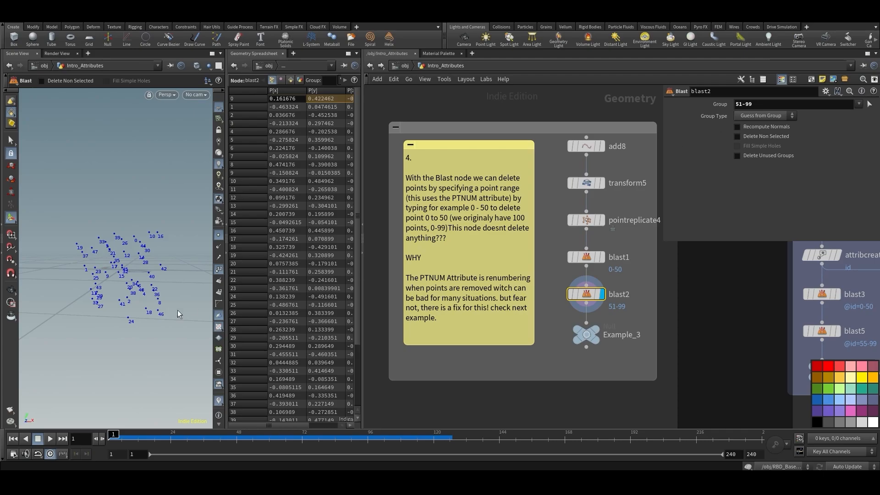
drag(123, 302, 137, 270)
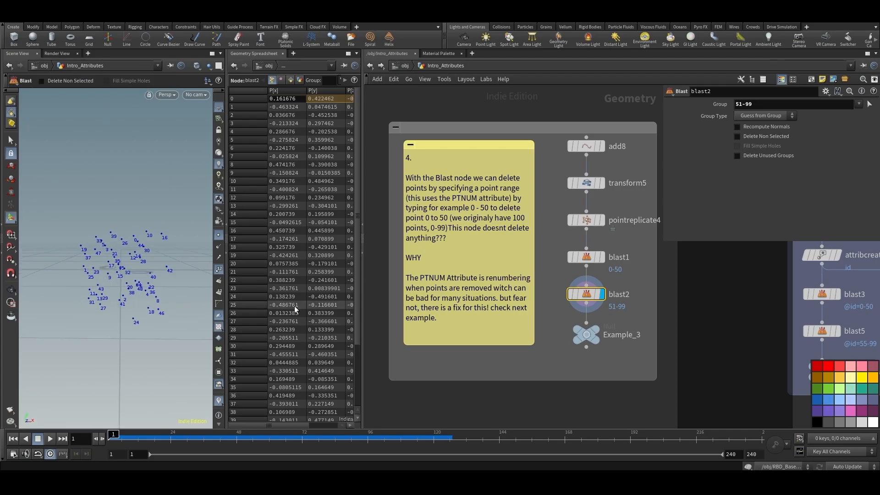
click(601, 257)
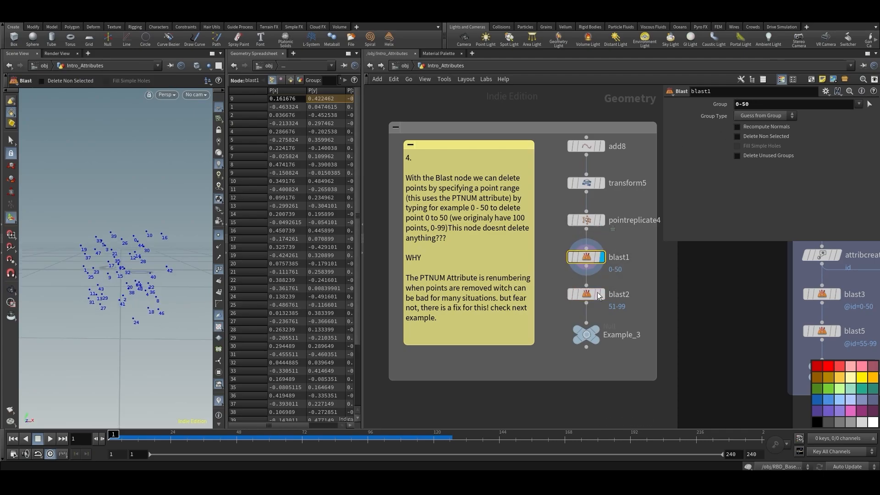
click(598, 296)
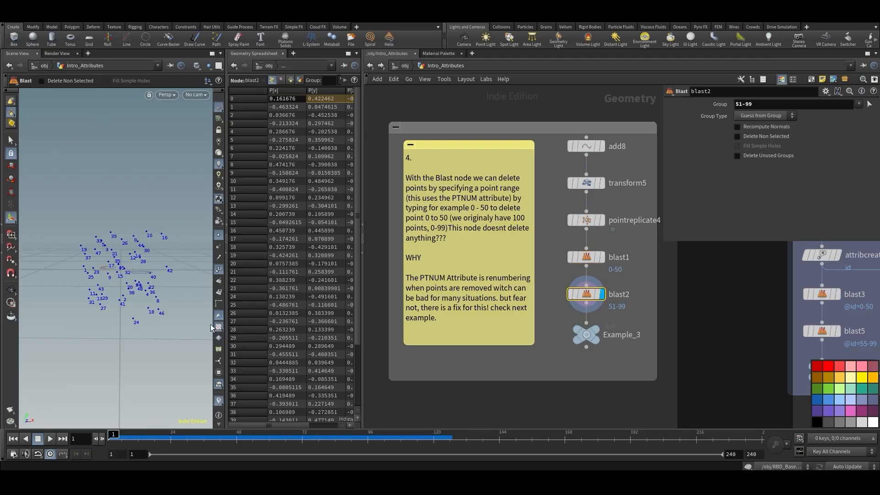
mouse_move(116, 322)
alt+mouse_down()
mouse_move(102, 320)
mouse_move(105, 328)
alt+mouse_up()
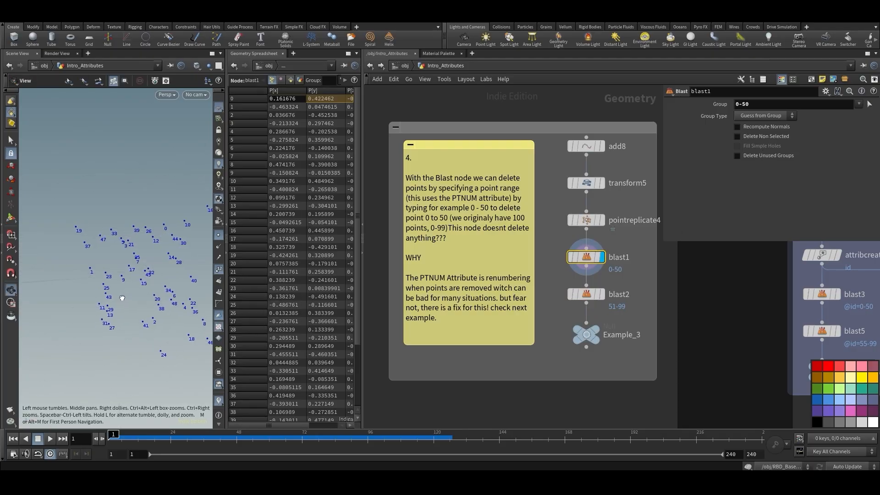
- Examine points 1 and 2 of the blast1 output in the viewport
mouse_move(122, 298)
mouse_down()
mouse_move(99, 306)
mouse_move(94, 297)
mouse_move(123, 286)
mouse_move(112, 298)
mouse_up()
key(Return)
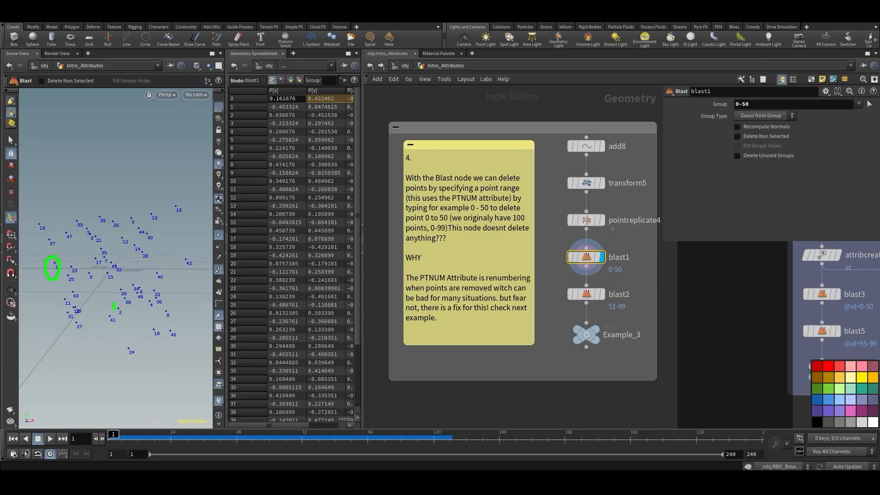
mouse_move(131, 310)
mouse_down()
mouse_move(458, 284)
mouse_move(556, 265)
mouse_up()
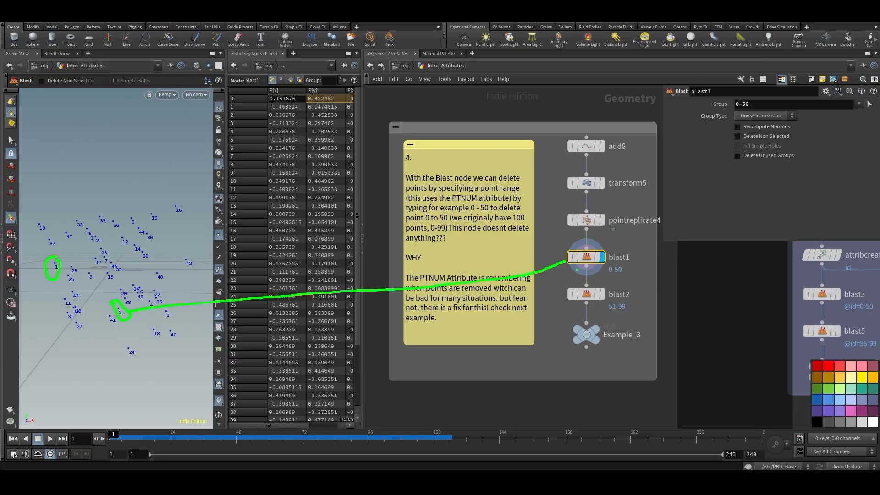
key(Escape)
mouse_move(117, 337)
alt+mouse_down()
mouse_move(133, 352)
mouse_move(110, 357)
alt+mouse_up()
key(Escape)
mouse_move(110, 280)
mouse_down()
mouse_move(84, 298)
mouse_move(115, 279)
mouse_up()
key(Return)
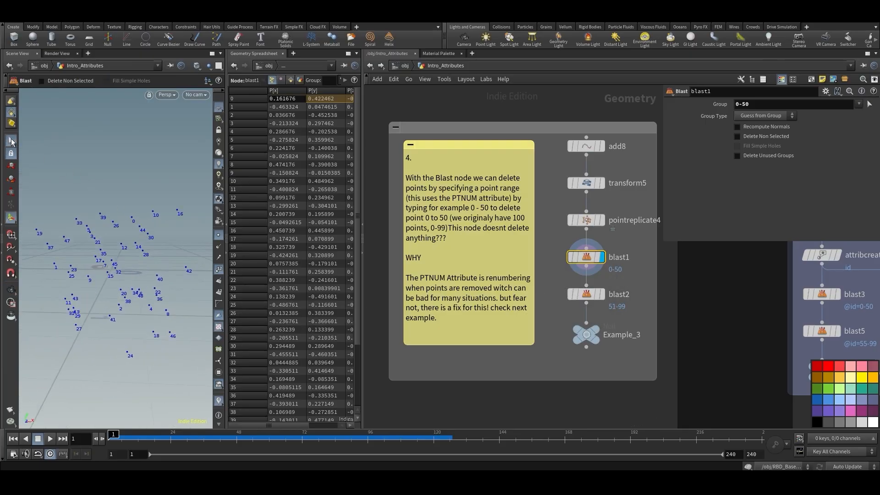
- Box-select the points in the upper-right part of the blast1 cloud in point selection mode and delete them
click(11, 140)
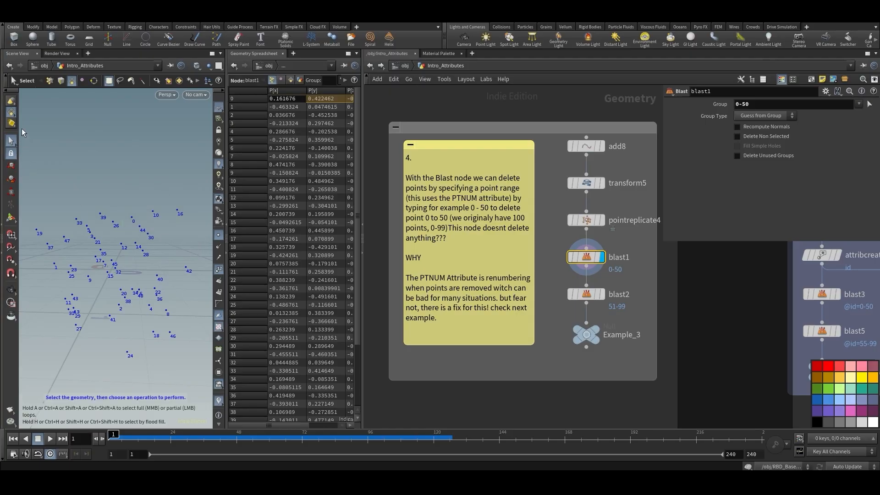
click(48, 81)
drag(110, 176, 195, 276)
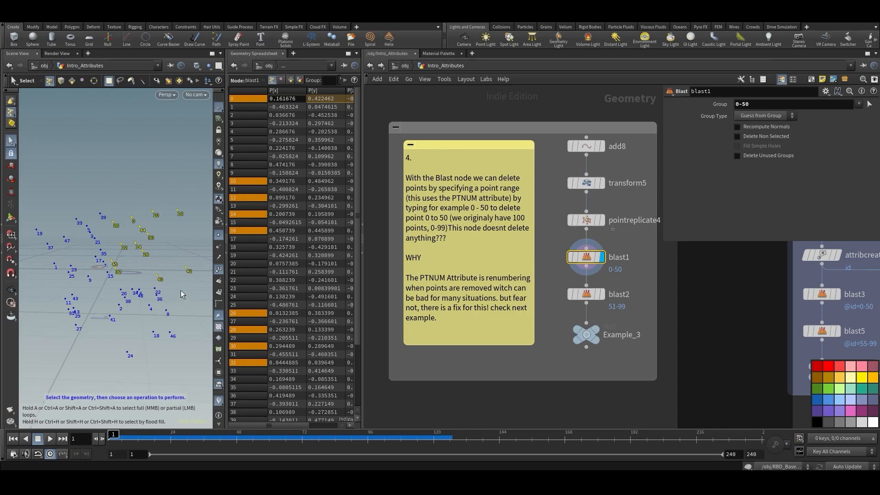
key(Delete)
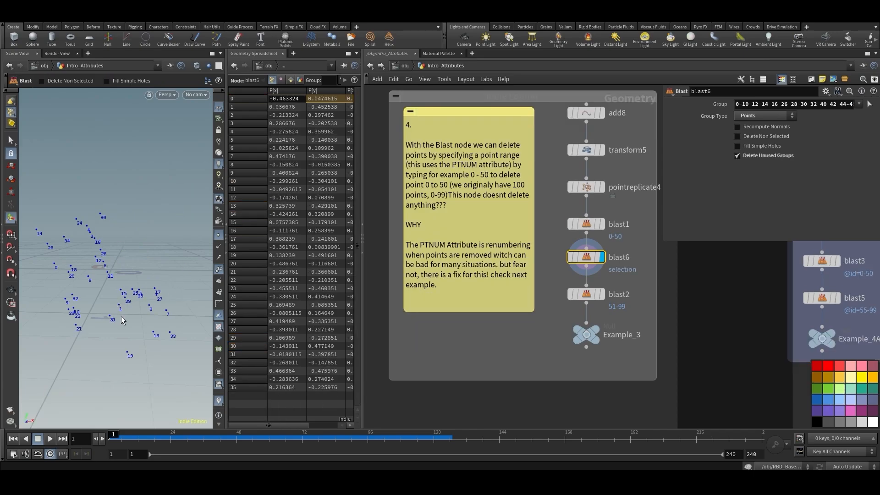
- Examine the numbering of the remaining blast6 points by selecting two groups and point 2 and comparing the spreadsheet rows
key(Escape)
drag(122, 347, 135, 312)
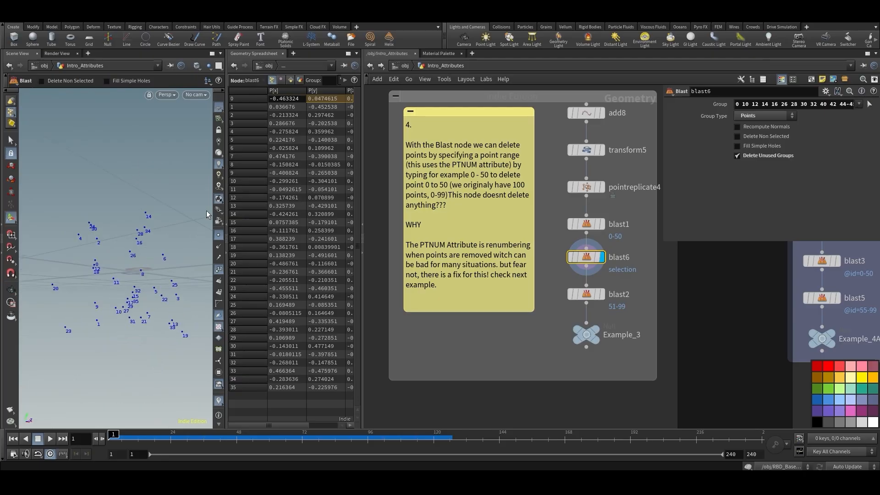
key(s)
drag(103, 204, 183, 257)
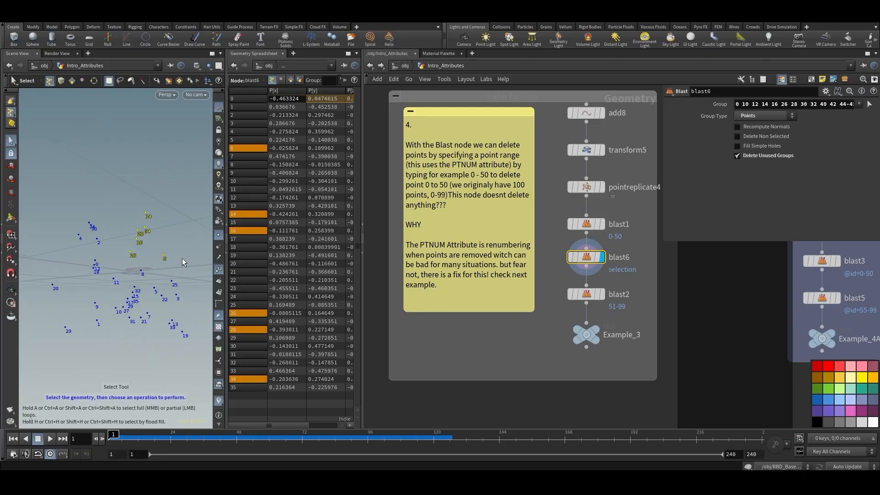
drag(75, 194, 126, 288)
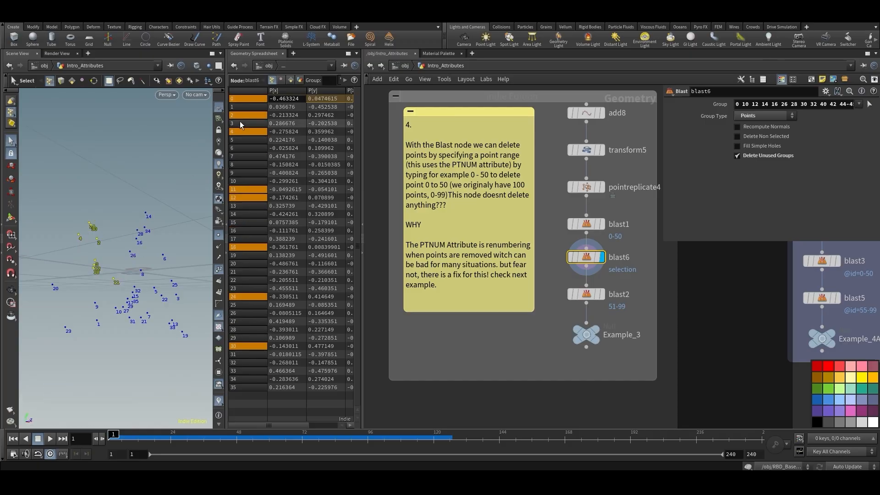
click(107, 242)
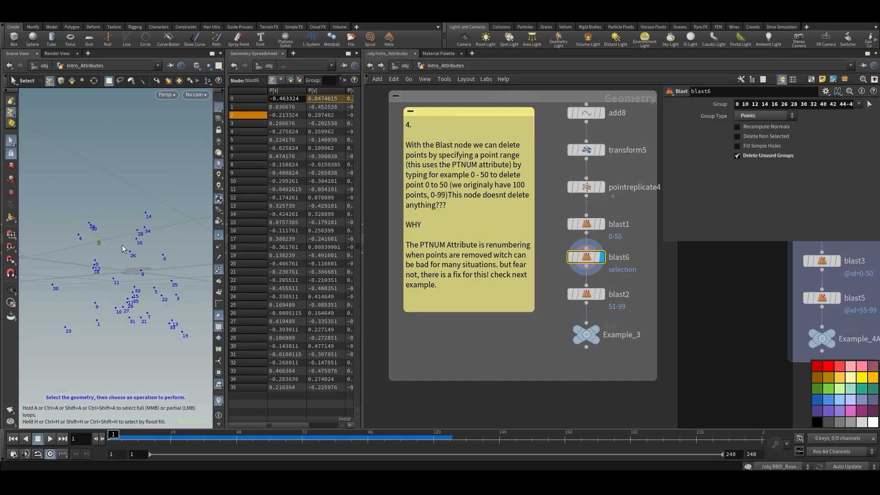
- Remove the blast6 node and close the gap by moving blast2 and Example_3 up beneath blast1
mouse_move(587, 259)
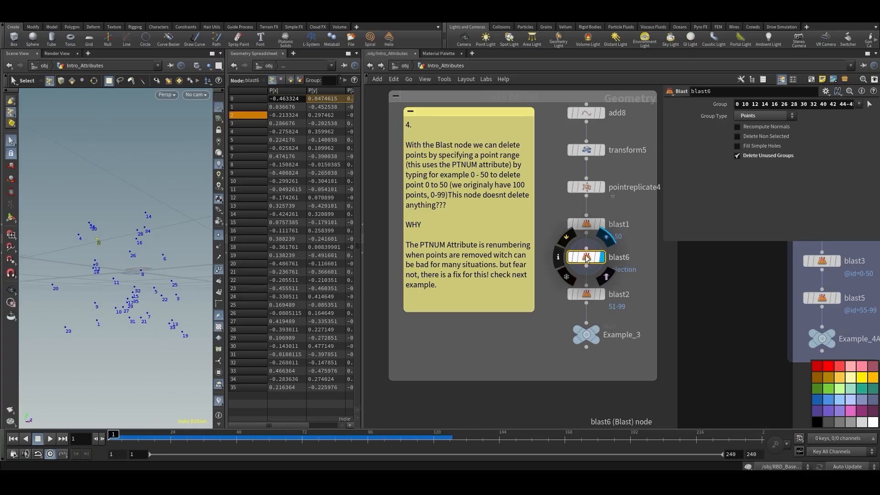
key(Delete)
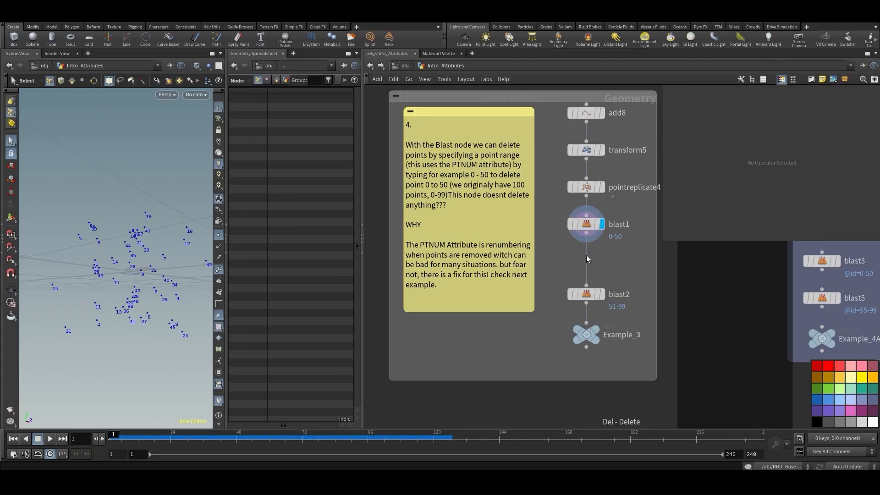
drag(591, 294, 593, 264)
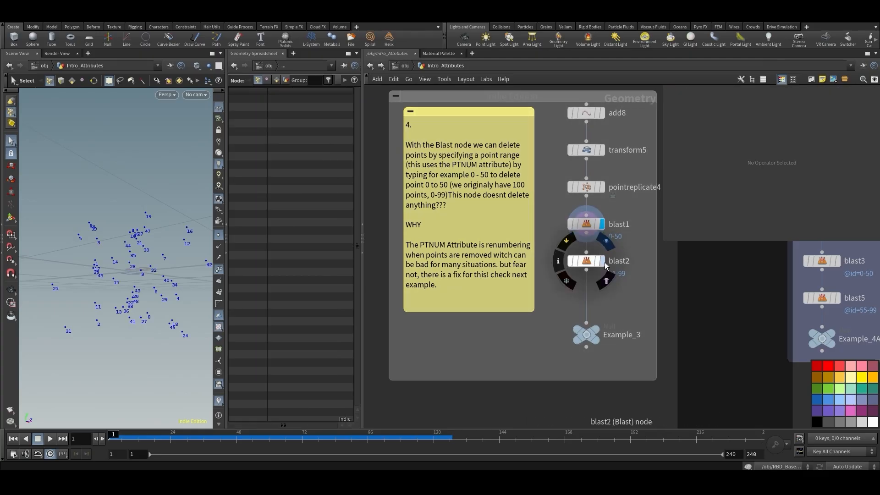
click(587, 261)
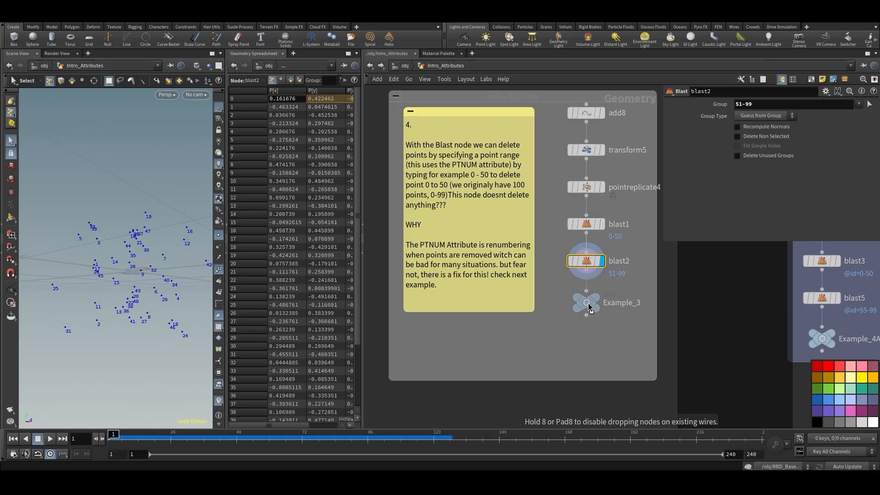
- Display pointreplicate5 in the Attribute Create section and examine its numbered points in the viewport
middle_drag(712, 334, 655, 364)
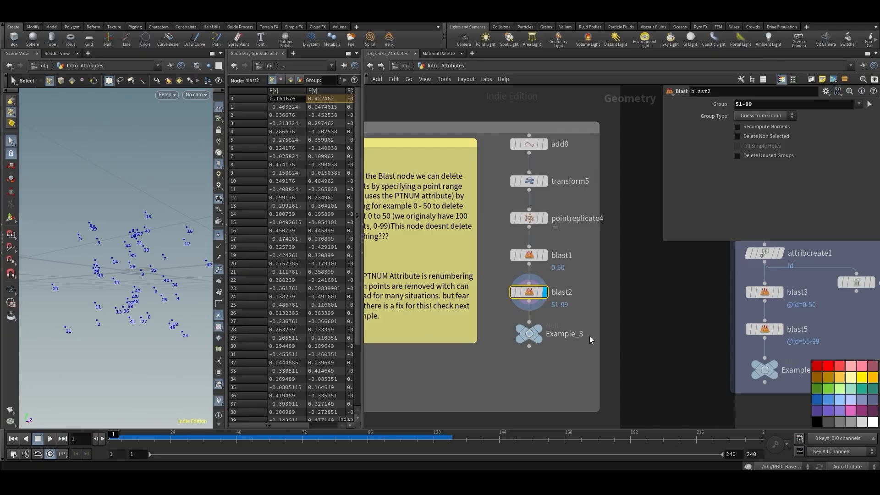
middle_drag(629, 307, 376, 306)
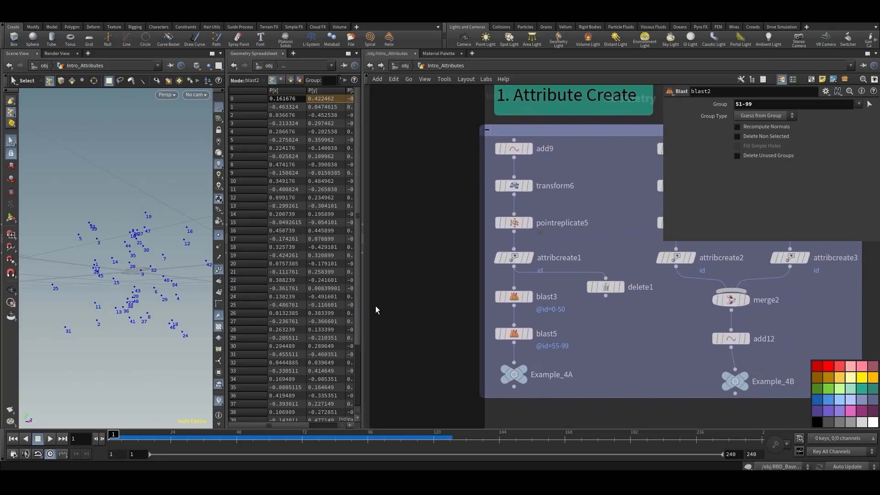
scroll(381, 303, down, 2)
middle_drag(559, 339, 509, 373)
mouse_move(475, 204)
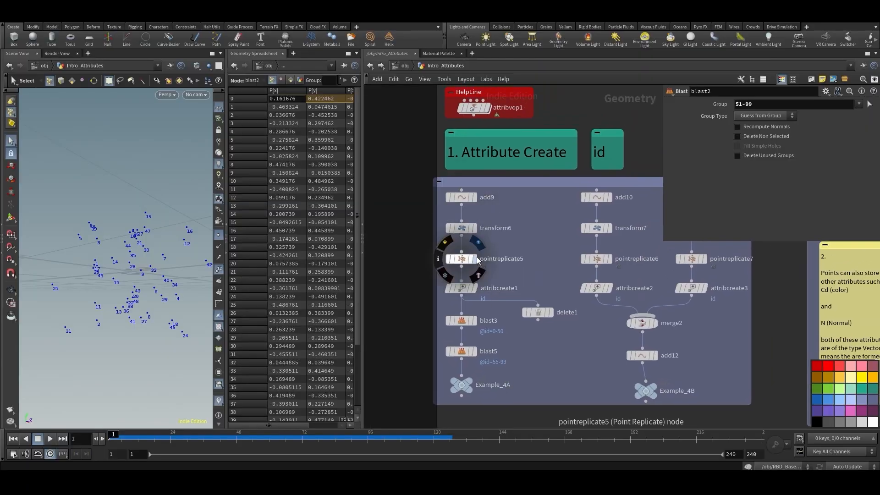
click(472, 259)
alt+drag(150, 288, 103, 329)
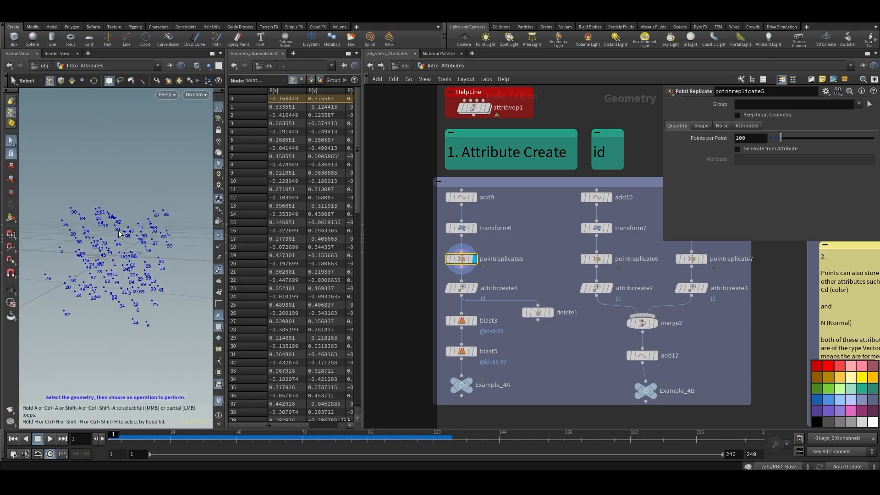
- Display attribcreate1 and enlarge its parameter pane to reveal all settings of the id attribute, including Value
mouse_move(475, 295)
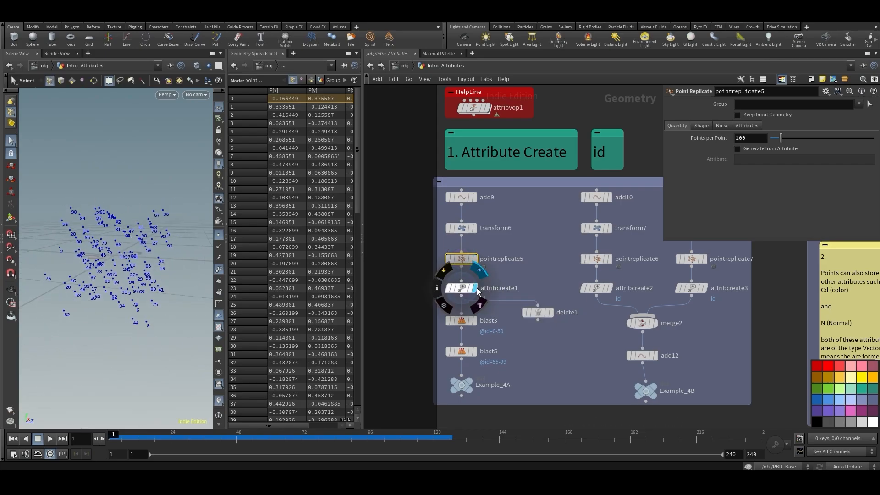
click(474, 288)
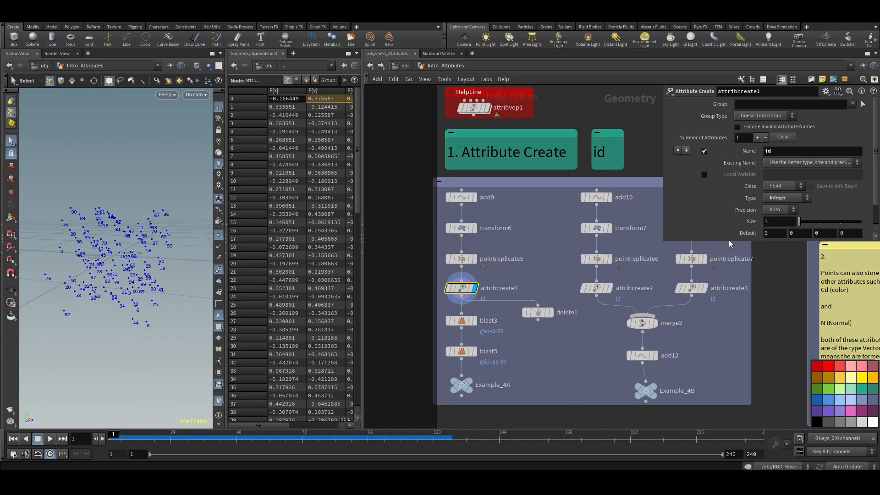
drag(719, 242, 726, 354)
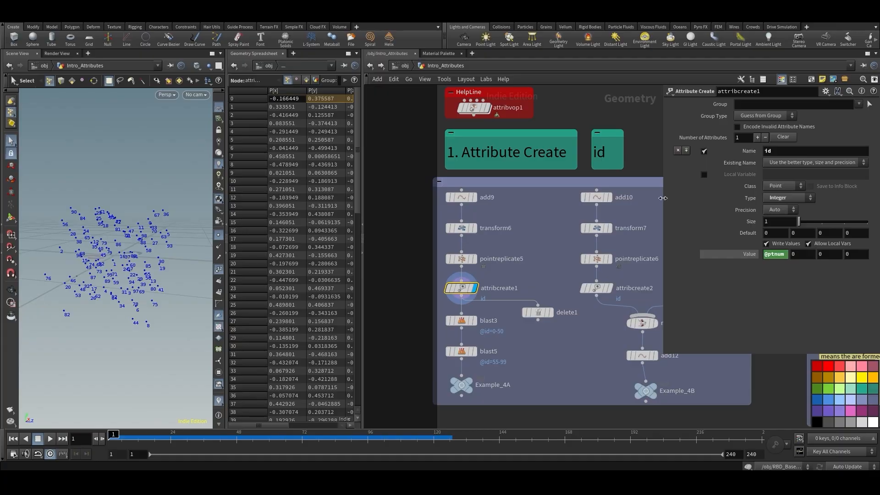
drag(663, 198, 628, 198)
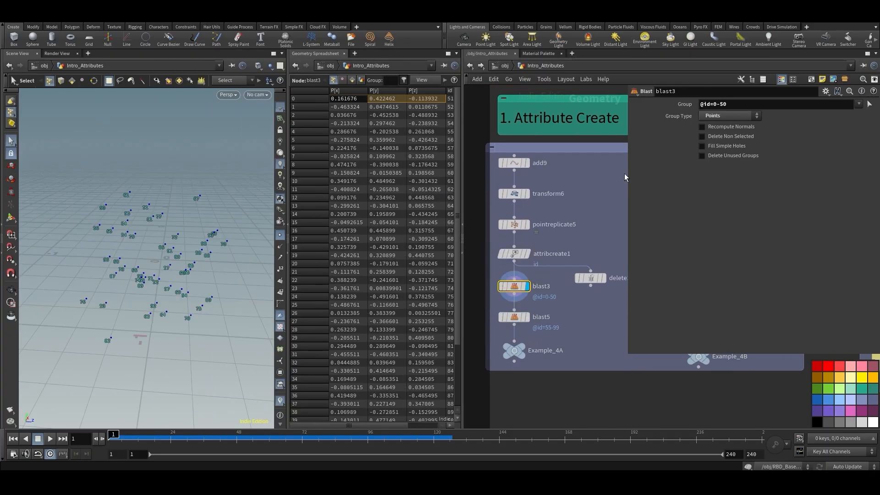
- Examine the id labels on the blast3 points from several angles in the viewport
mouse_move(174, 275)
mouse_down()
mouse_move(197, 267)
mouse_move(174, 275)
mouse_up()
key(s)
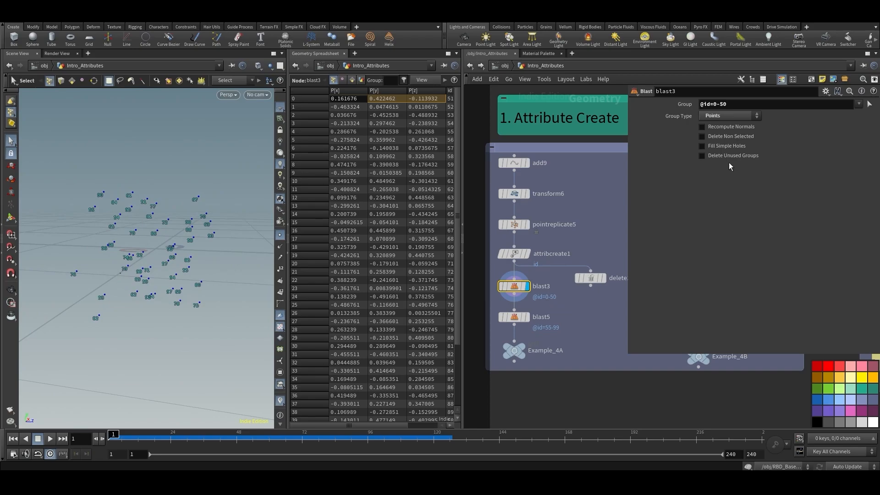
key(Escape)
drag(239, 243, 154, 260)
key(s)
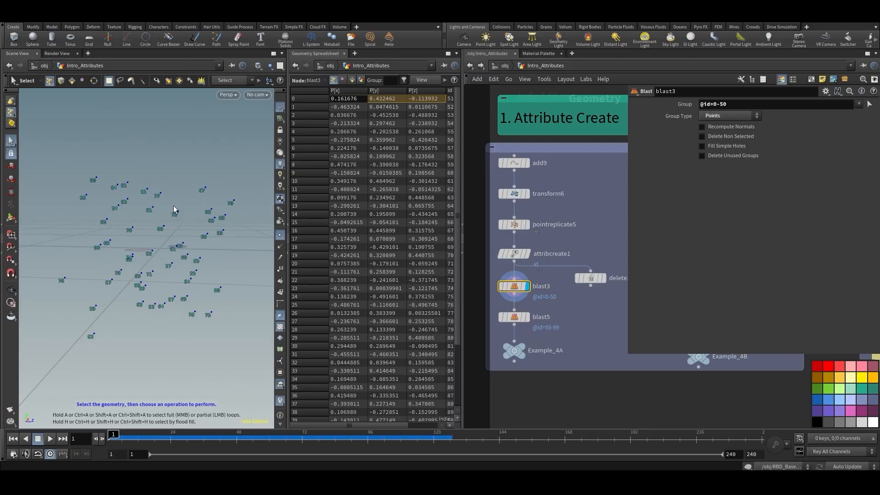
- Inspect the attribcreate1 settings in a narrower parameter pane and survey the neighbouring sections of the network
click(514, 253)
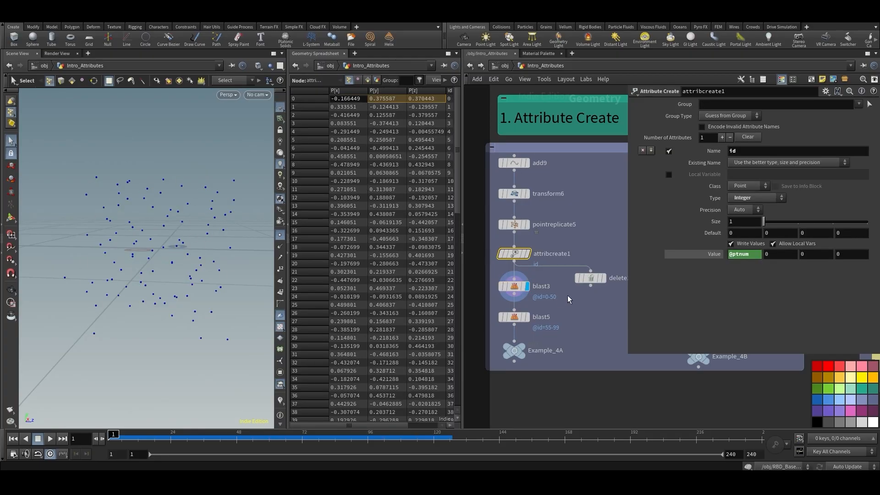
drag(629, 238, 684, 238)
scroll(554, 246, down, 4)
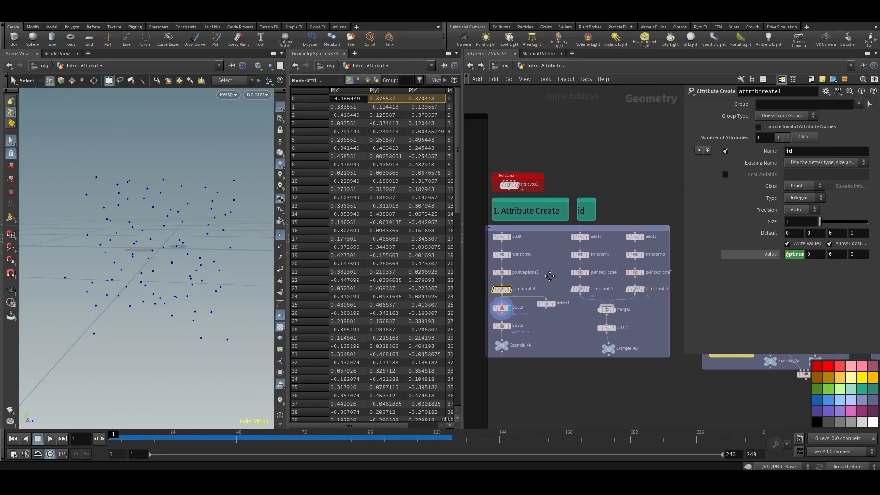
drag(554, 228, 562, 228)
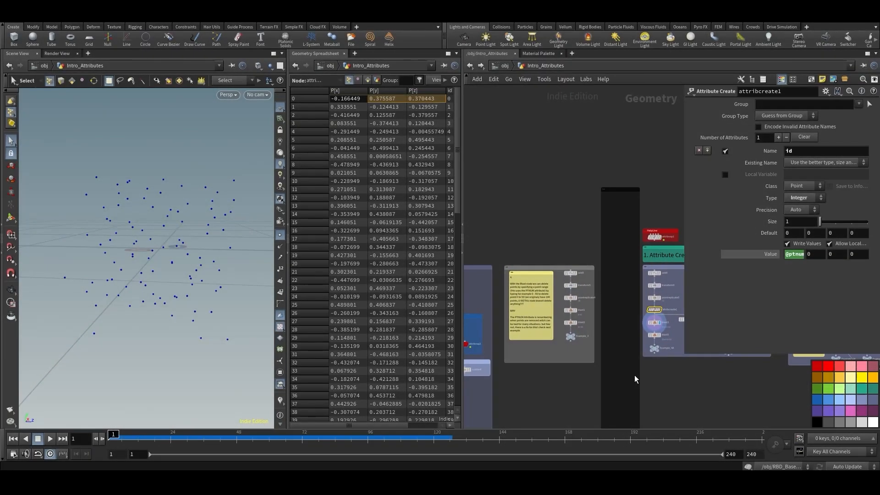
scroll(634, 375, down, 5)
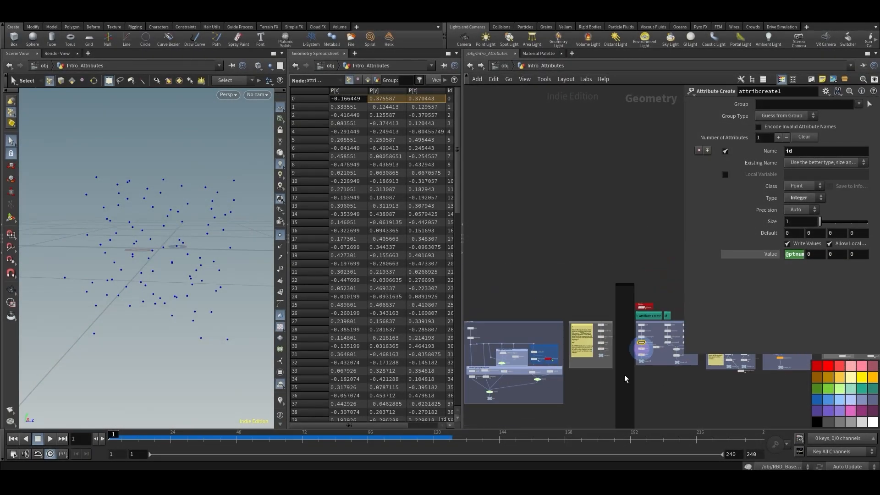
middle_drag(625, 375, 691, 378)
scroll(525, 359, up, 5)
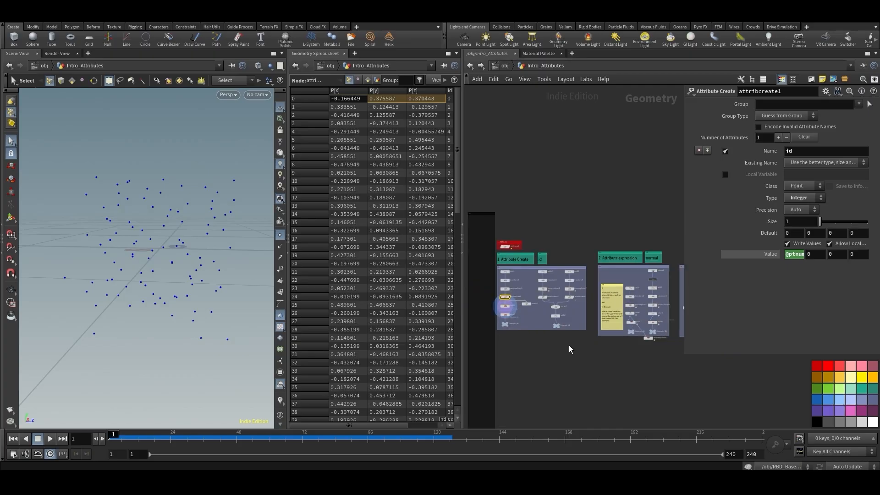
scroll(603, 364, up, 3)
- Return to the object level and enter the think_of_custom geometry network
key(u)
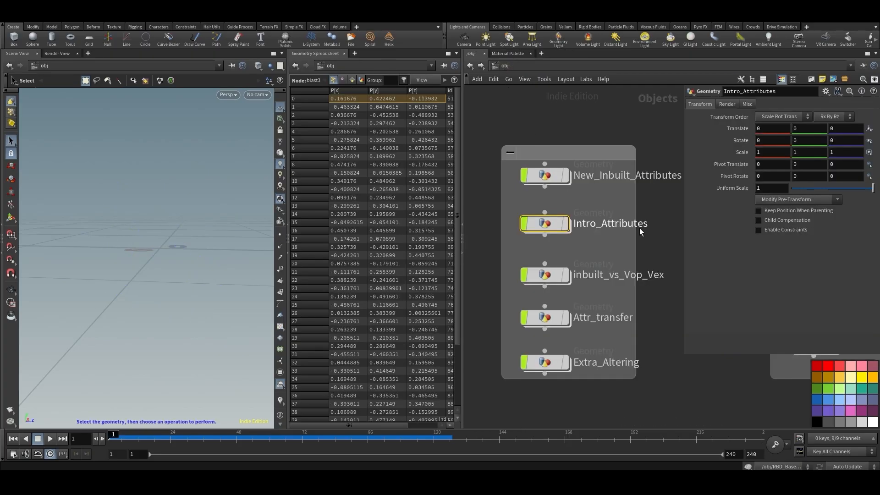
middle_drag(640, 228, 485, 238)
double_click(601, 261)
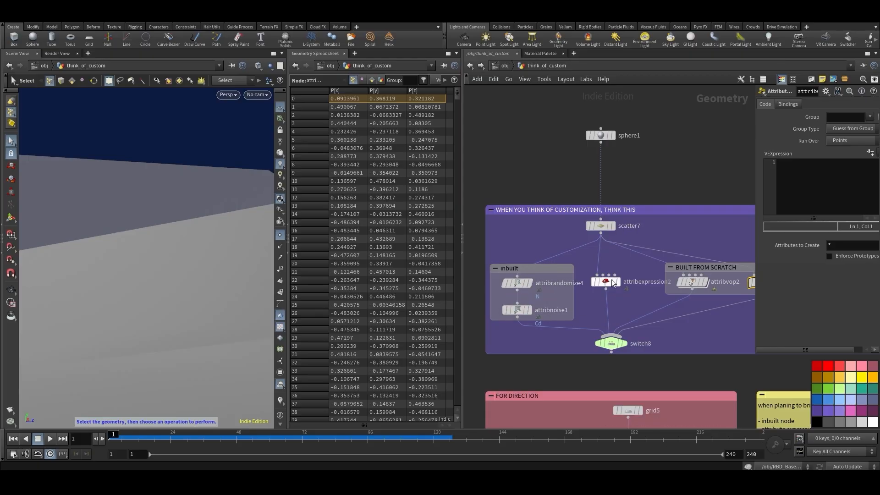
scroll(631, 299, down, 2)
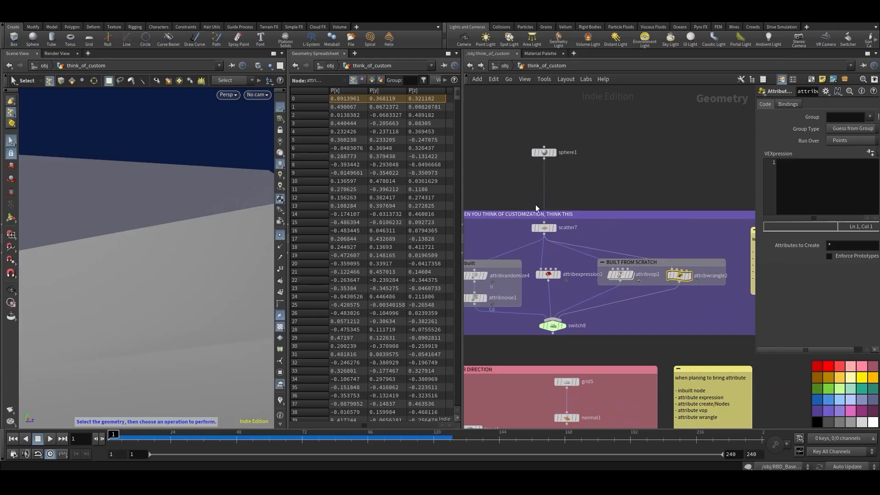
- Hide the Geometry Spreadsheet and widen the network editor to show the whole customization box with its sticky note
click(288, 253)
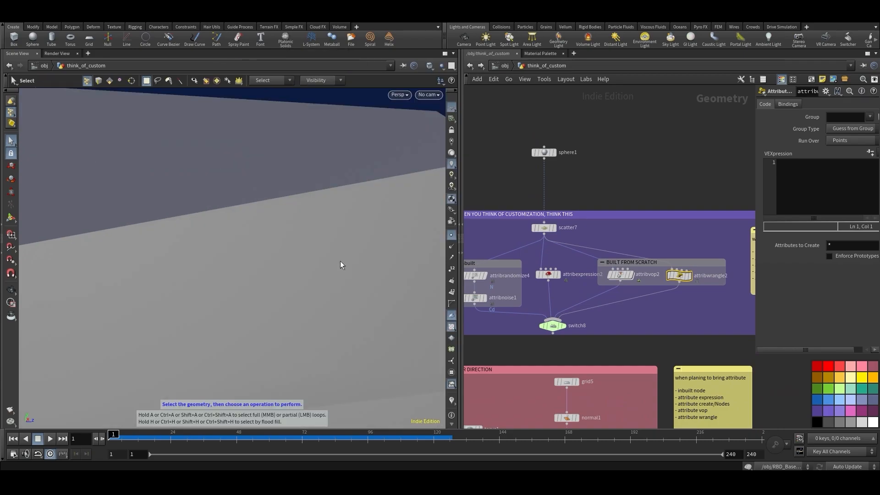
click(458, 255)
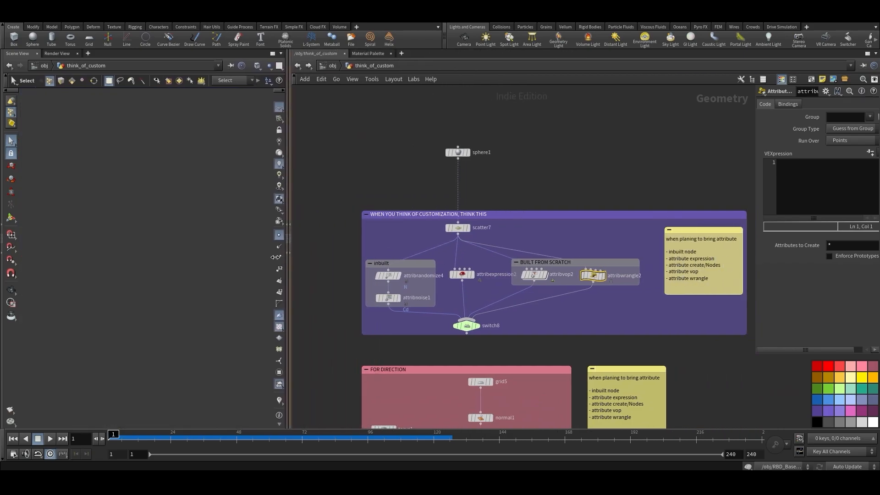
middle_drag(533, 192, 495, 130)
scroll(504, 147, up, 2)
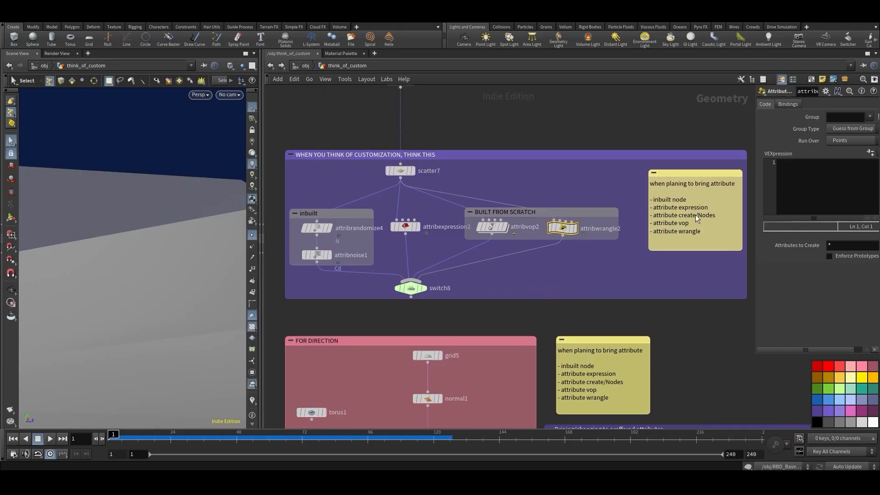
- Examine the inbuilt, attribute expression and built-from-scratch branches between scatter7 and switch8
middle_drag(486, 317, 568, 367)
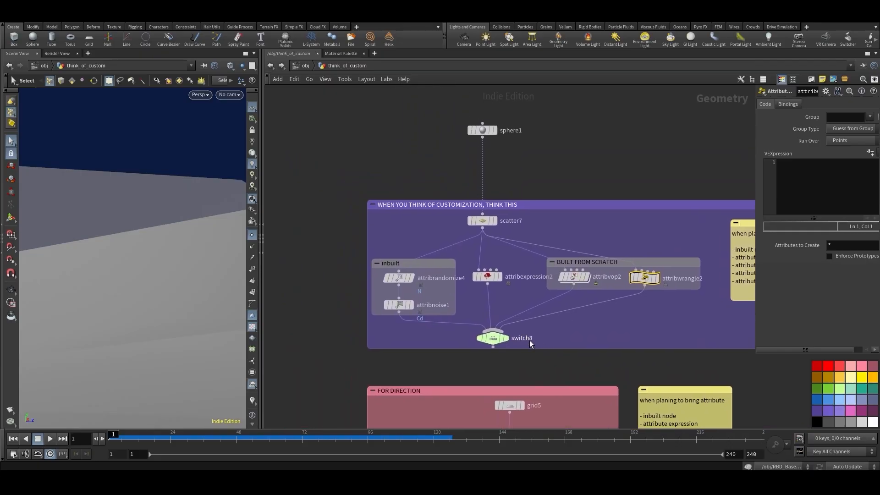
scroll(410, 290, up, 1)
middle_drag(521, 290, 390, 217)
middle_drag(361, 286, 402, 293)
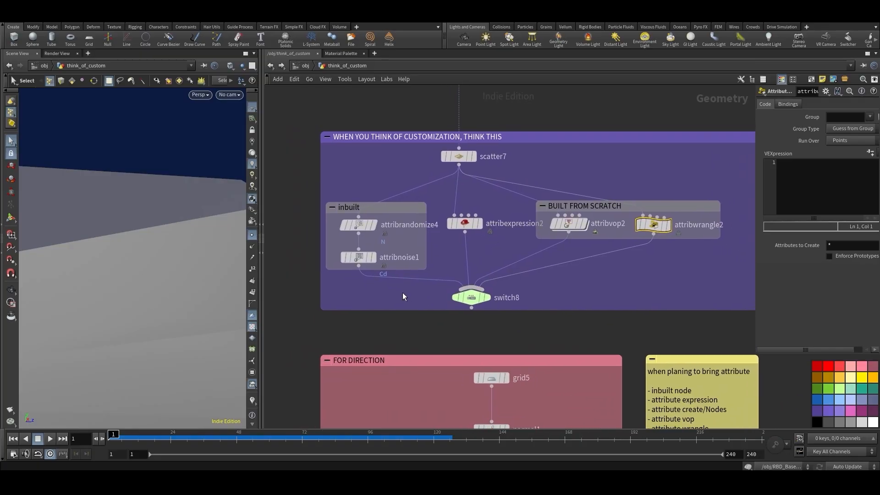
scroll(403, 292, up, 1)
scroll(376, 305, down, 1)
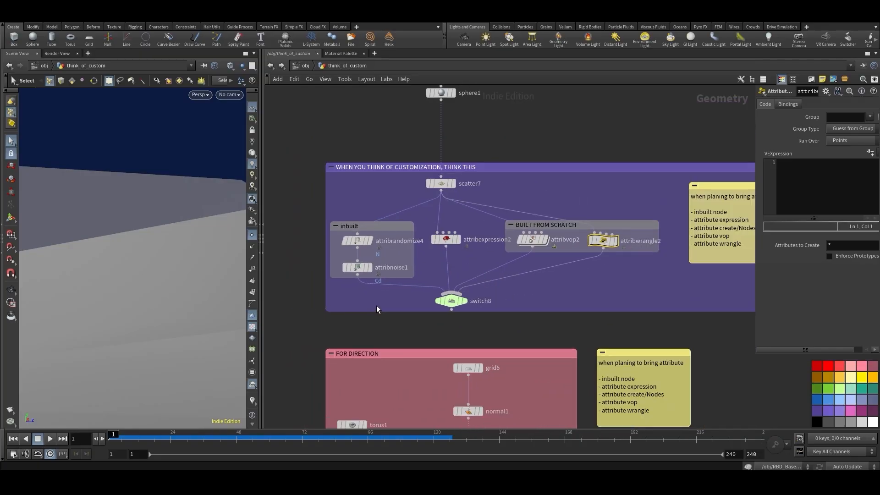
- Examine the attribrandomize4 and attribnoise1 nodes inside the inbuilt group
scroll(367, 284, up, 1)
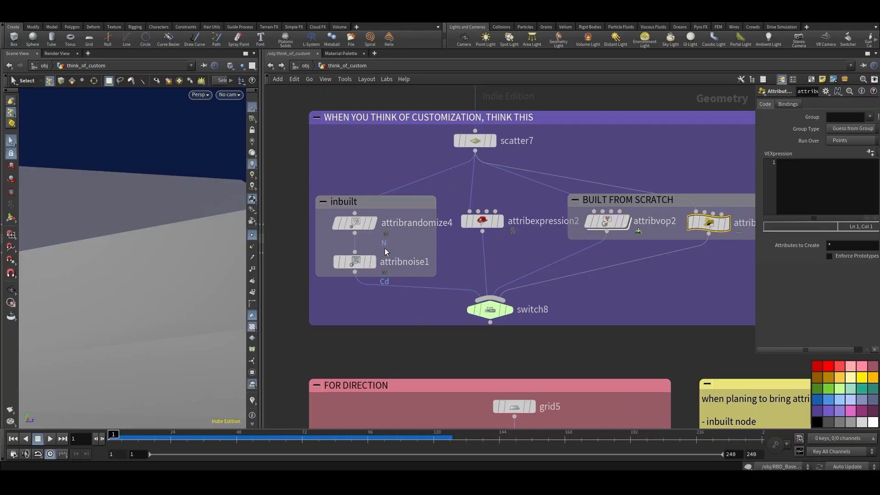
middle_drag(405, 315, 432, 318)
scroll(385, 217, up, 4)
mouse_move(390, 225)
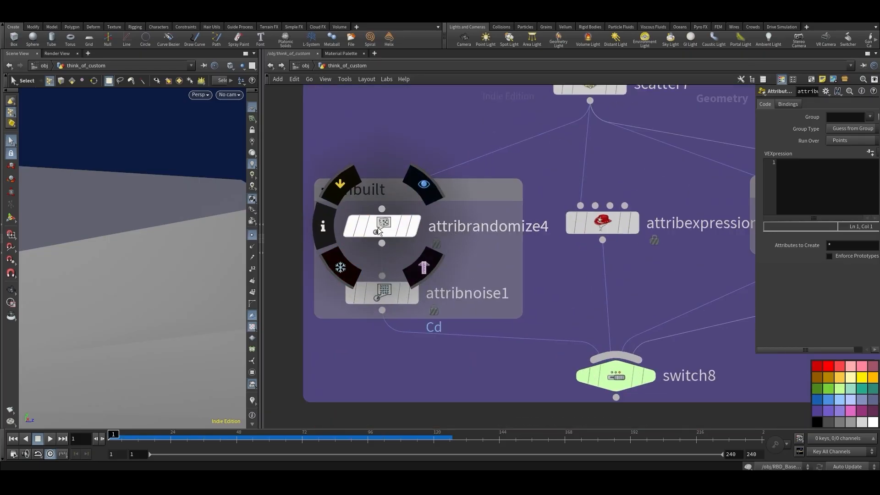
mouse_move(391, 289)
scroll(414, 316, down, 2)
scroll(414, 317, down, 2)
- Search the available operators for "attr" and review the attribute node types without adding one
key(Tab)
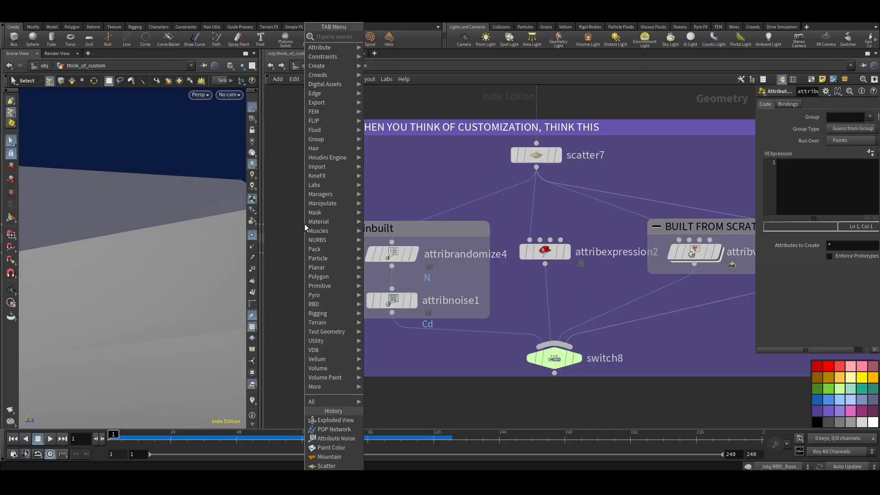
text(att)
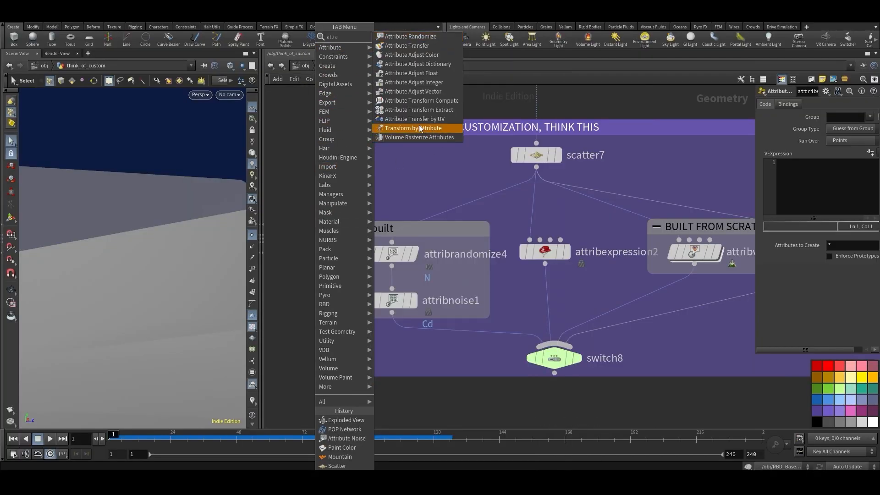
text(r)
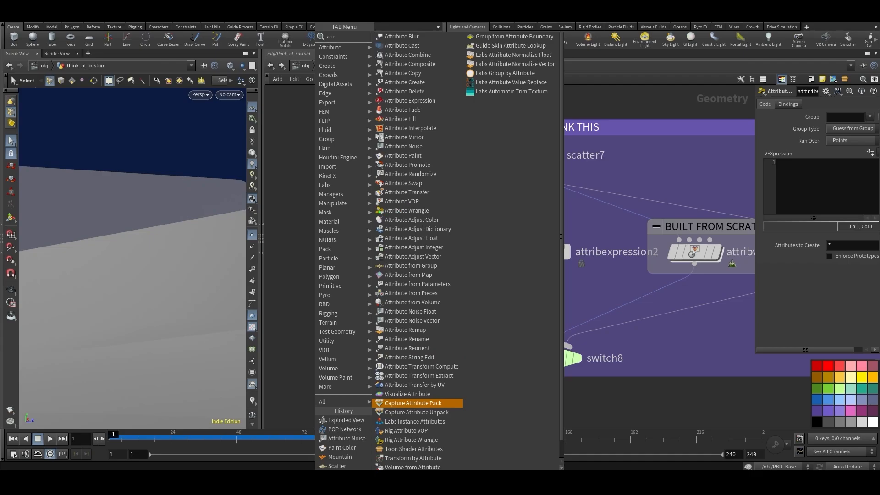
mouse_move(383, 212)
mouse_down()
mouse_move(433, 209)
mouse_move(418, 200)
mouse_up()
mouse_move(371, 29)
mouse_down()
mouse_move(433, 34)
mouse_move(459, 135)
mouse_move(463, 276)
mouse_move(479, 353)
mouse_move(455, 391)
mouse_move(381, 392)
mouse_move(366, 200)
mouse_move(370, 28)
mouse_up()
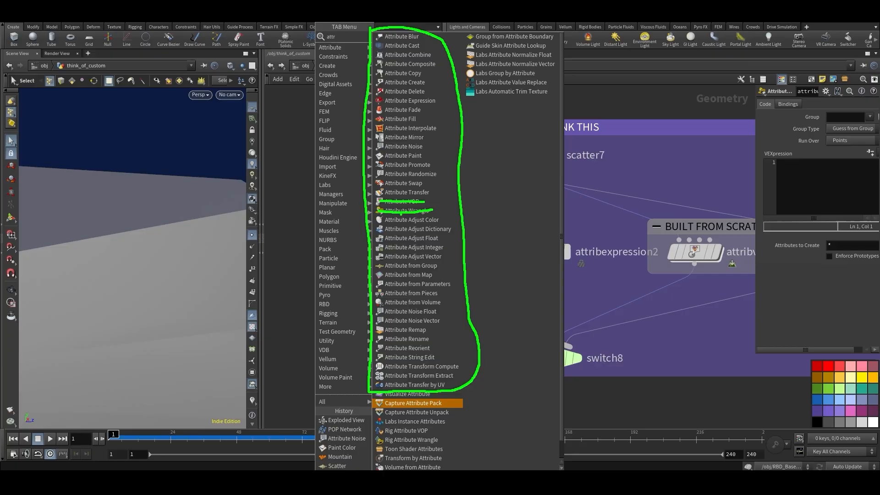
key(Escape)
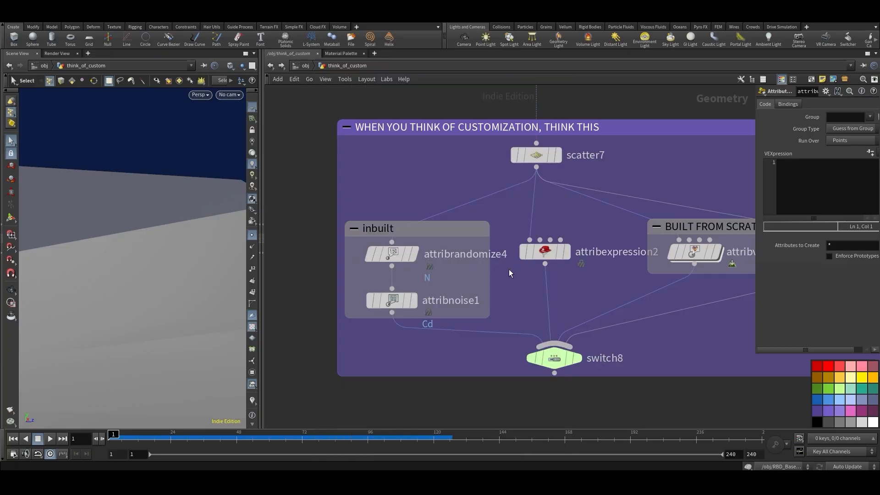
- Enter the attribvop2 node, look over the available VOP operator categories, and return to think_of_custom
middle_drag(631, 284, 446, 275)
double_click(512, 252)
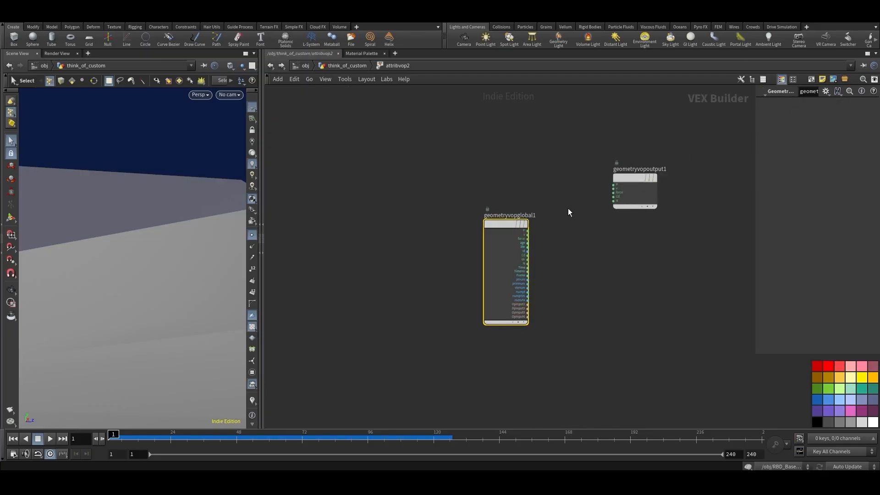
key(Tab)
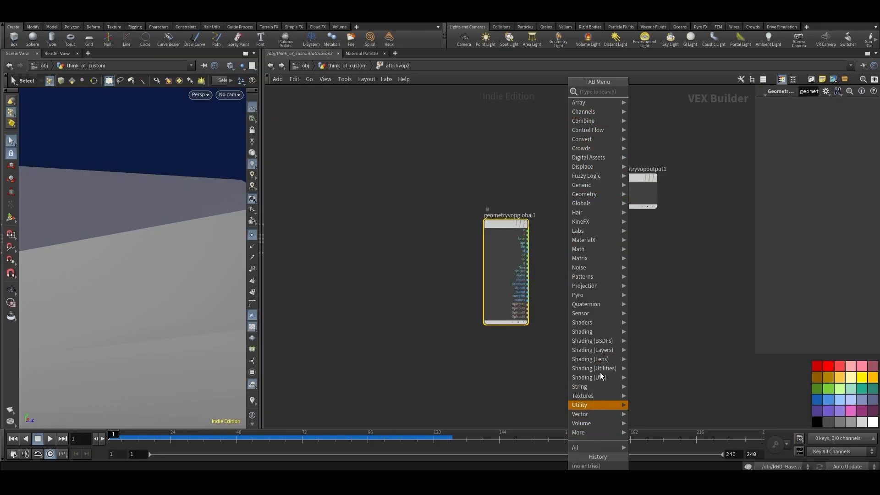
click(362, 70)
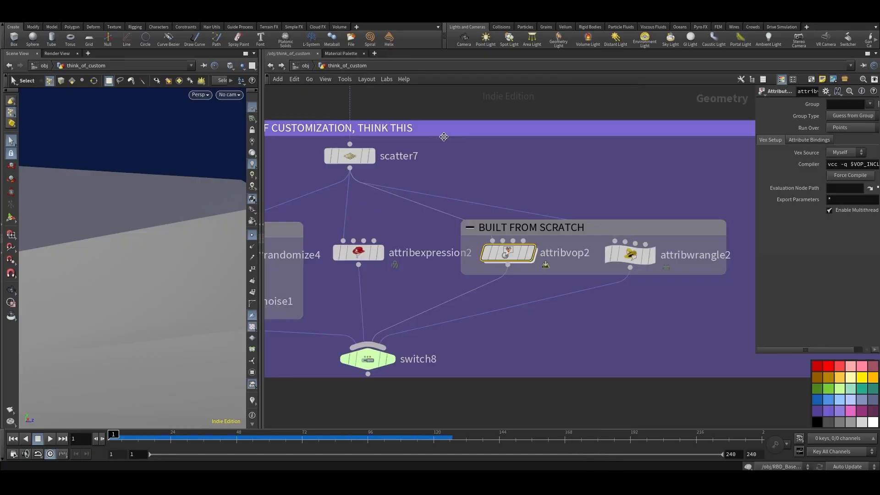
- Select attribwrangle2 and inspect its VEXpression editor in a wider parameter pane
click(633, 254)
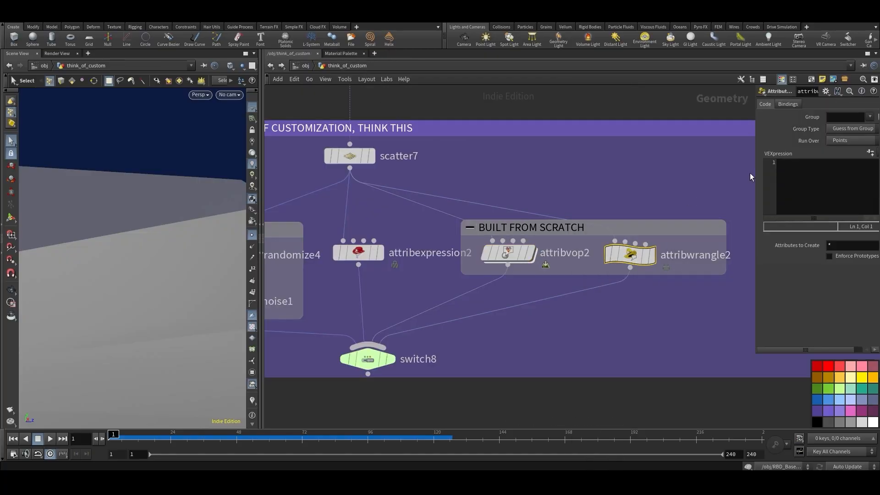
drag(756, 174, 569, 176)
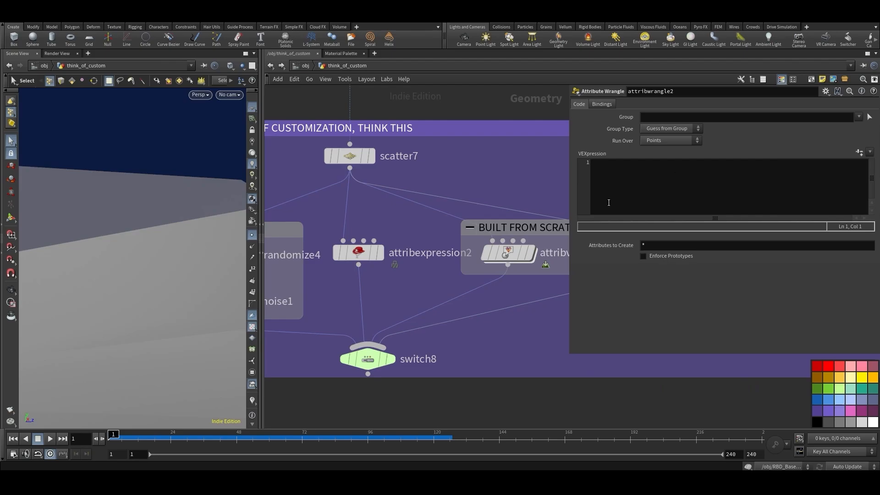
drag(568, 178, 672, 179)
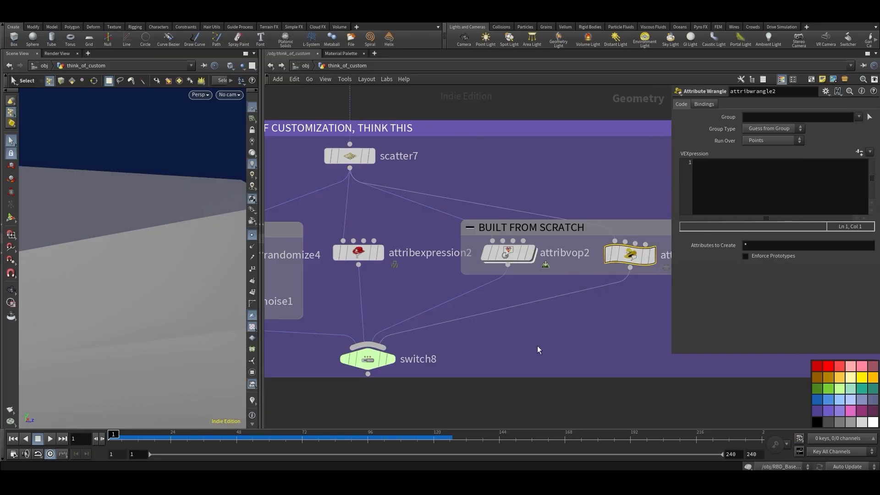
- Select attribexpression2 and apply the Random preset to its Velocity (v) VEXpression
middle_drag(553, 340, 661, 344)
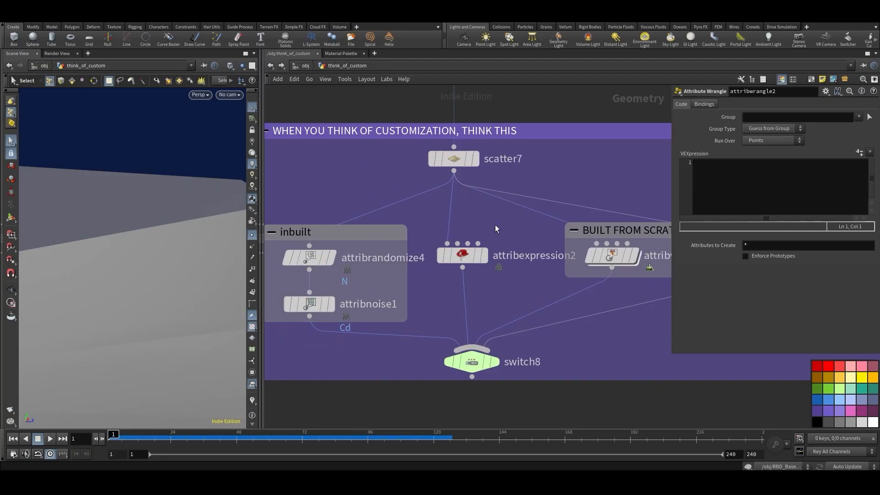
drag(491, 225, 435, 277)
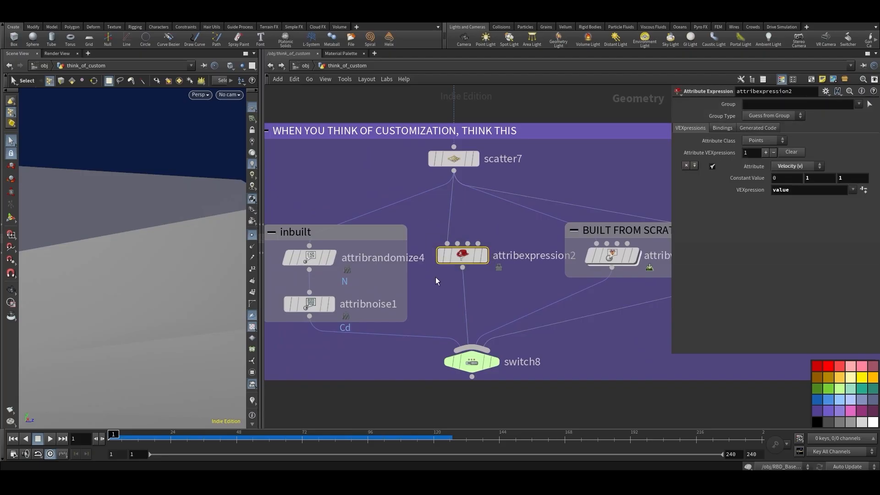
drag(669, 181, 614, 182)
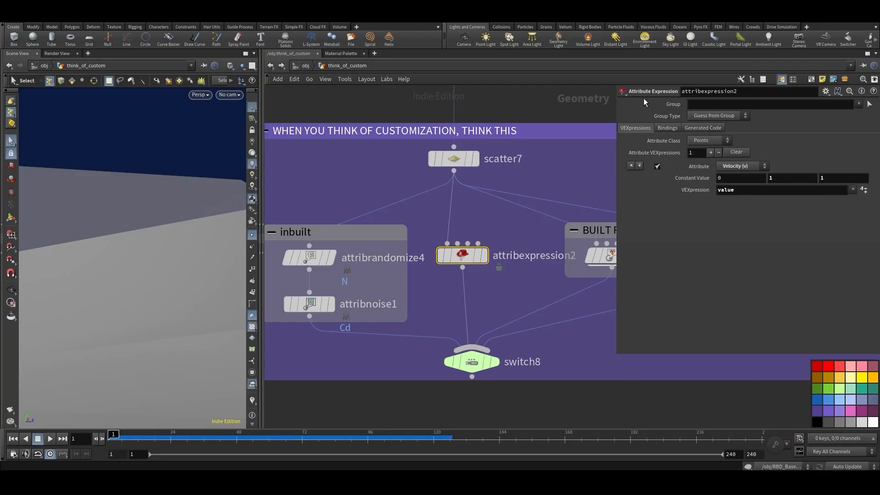
click(852, 190)
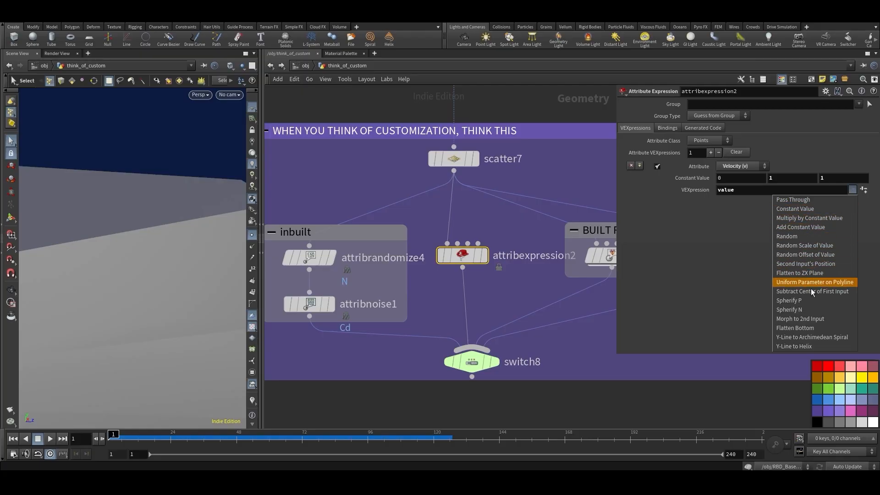
click(799, 236)
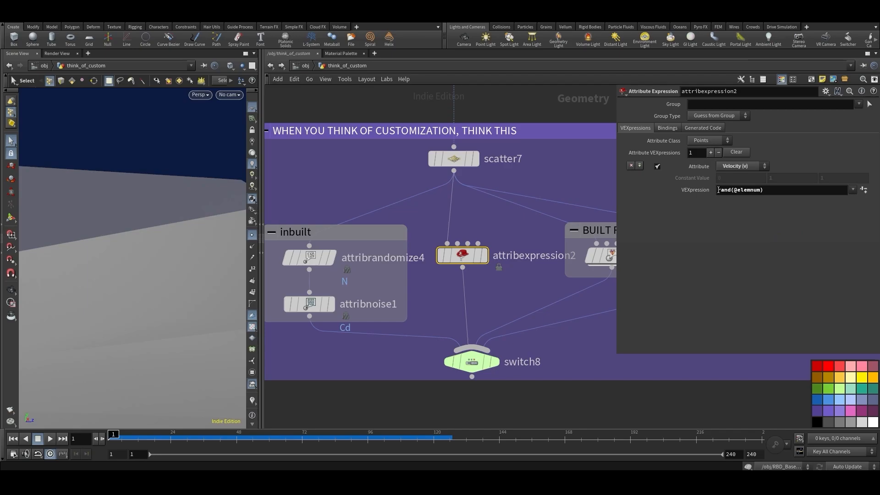
drag(718, 189, 727, 190)
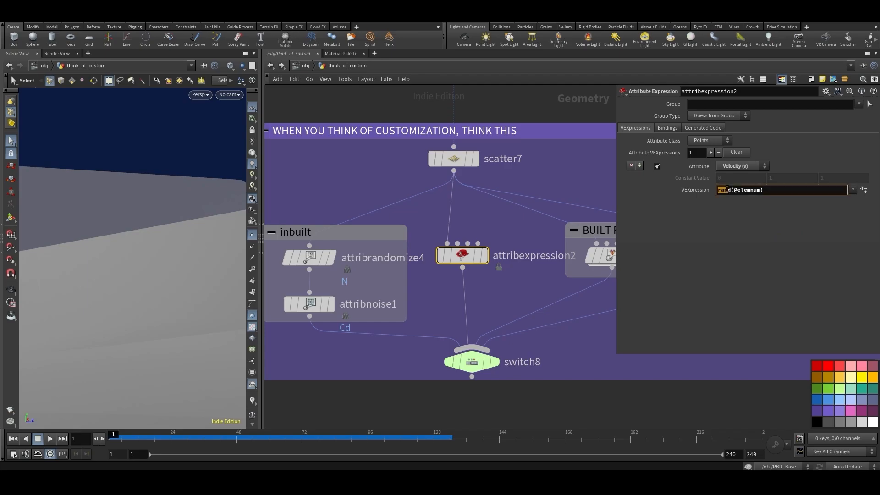
double_click(761, 190)
click(762, 191)
drag(761, 189, 734, 192)
text(@id)
click(485, 255)
- Insert an Attribute Create node between scatter7 and attribexpression2
drag(450, 213, 458, 213)
key(Tab)
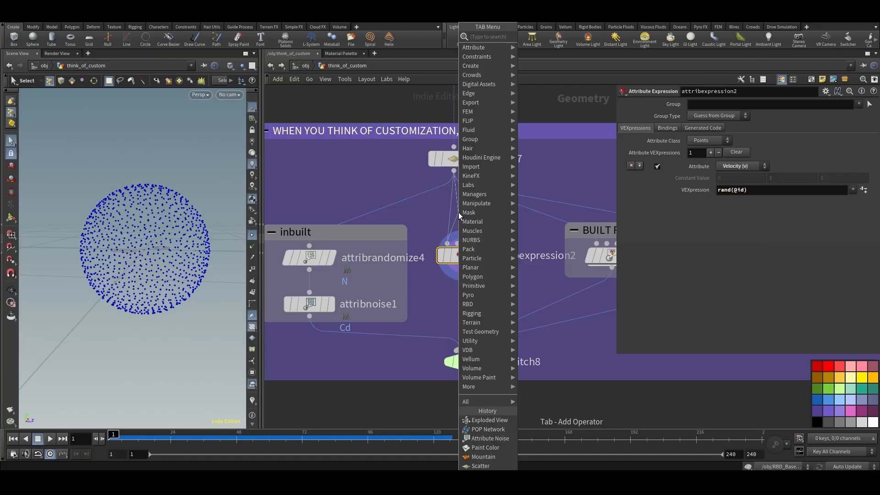
text(at)
text(tribcreate)
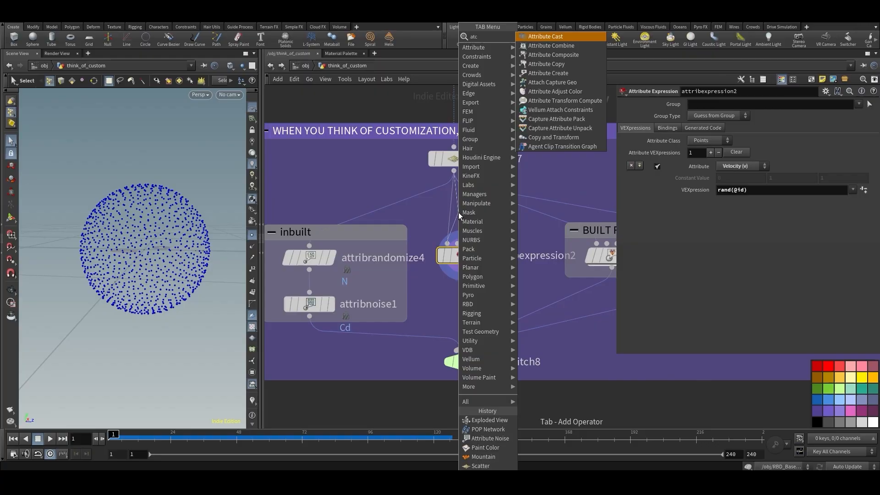
key(Return)
click(458, 212)
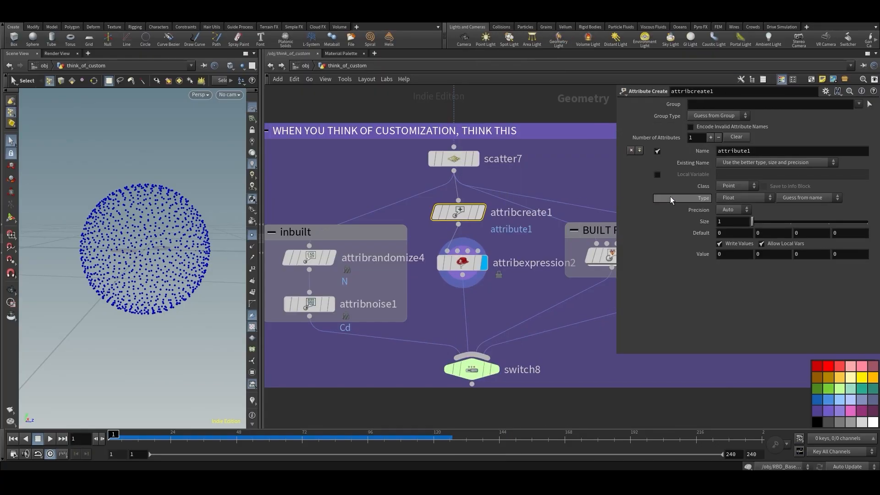
- Name the Attribute Create node's attribute id and set its type to Integer
scroll(528, 229, down, 2)
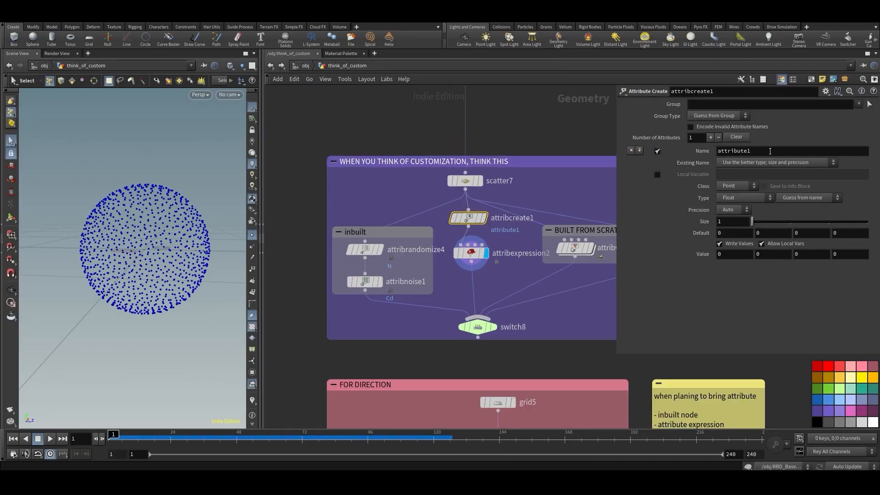
click(733, 151)
key(BackSpace)
text(id)
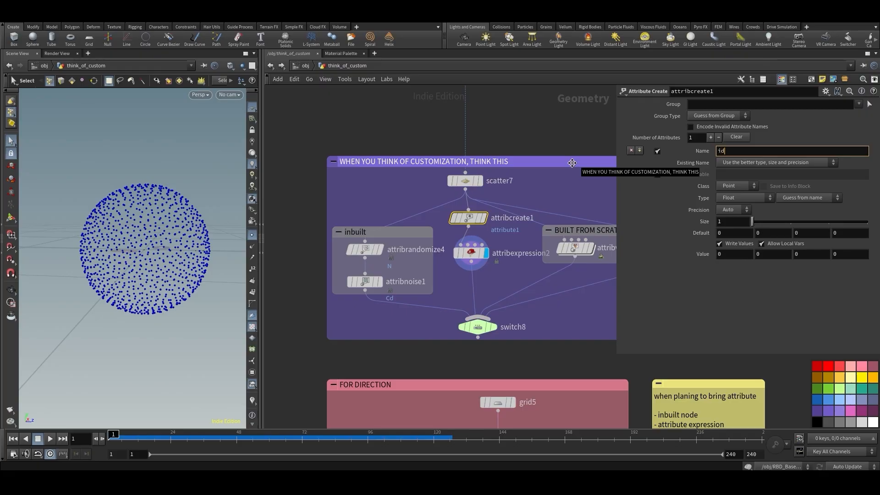
click(735, 197)
click(731, 199)
click(736, 215)
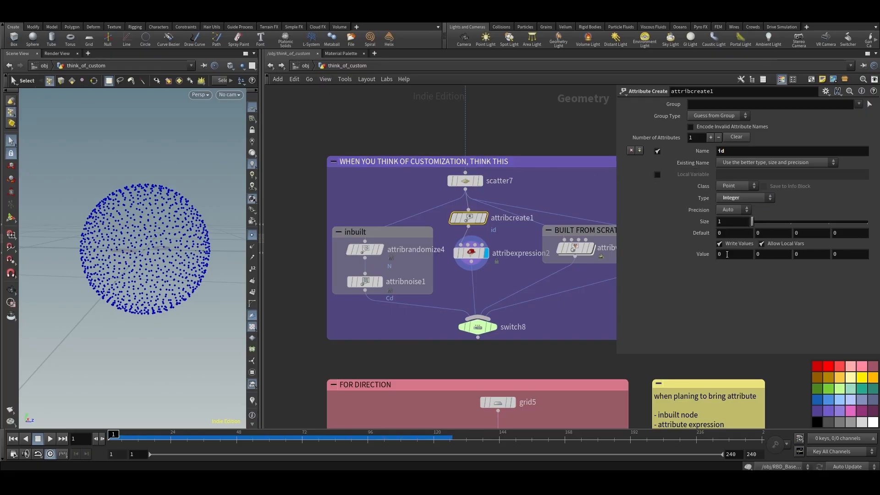
click(659, 254)
text(@ptnum)
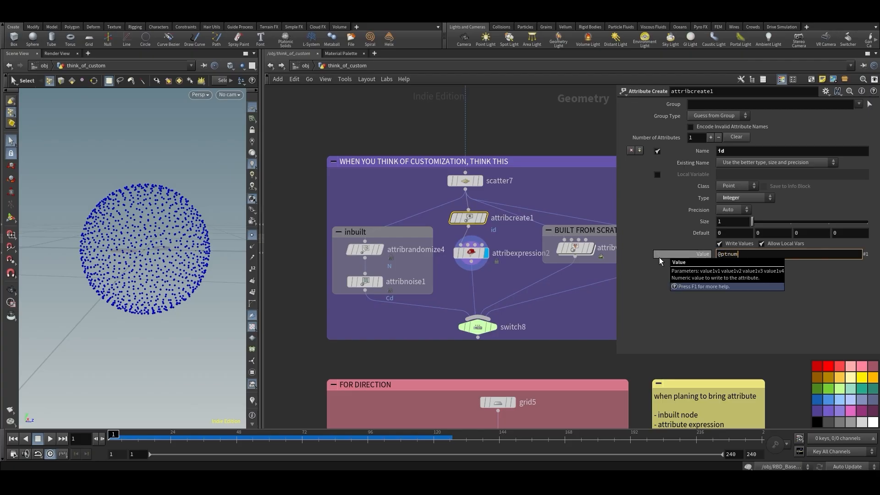
key(Return)
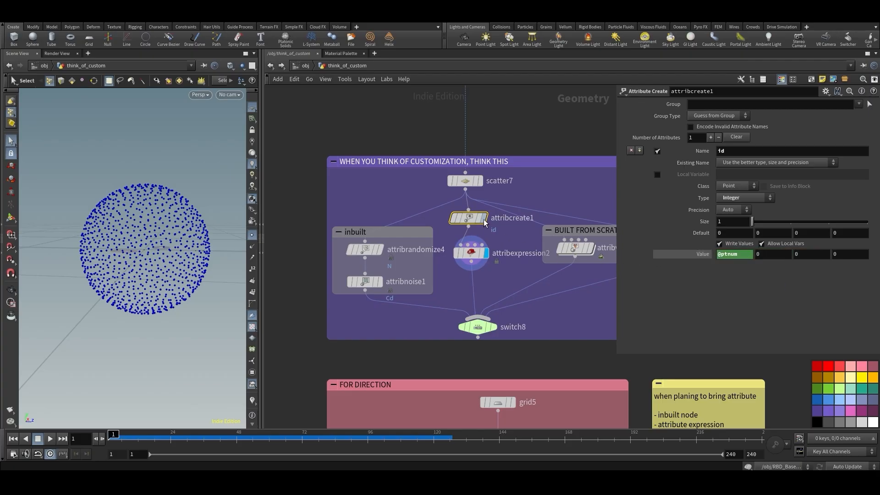
click(442, 218)
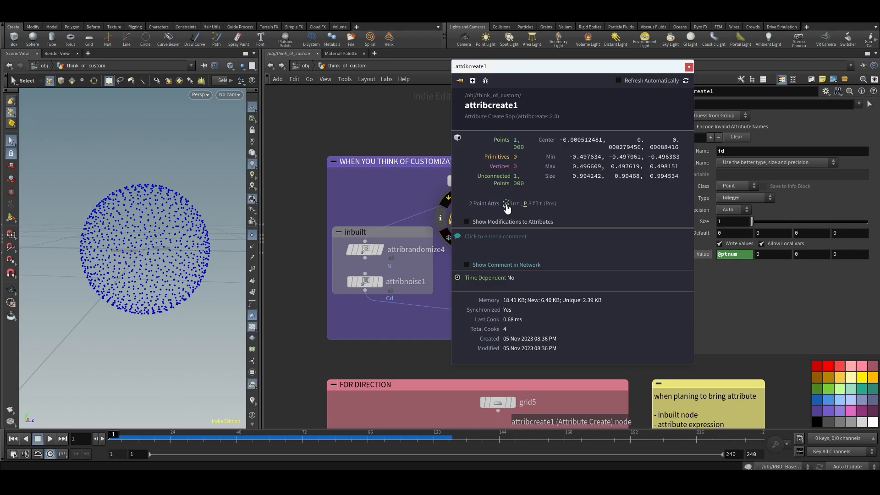
- Show point numbers in the viewport for attribcreate1 and set scatter7's Force Total Count to 100
click(252, 401)
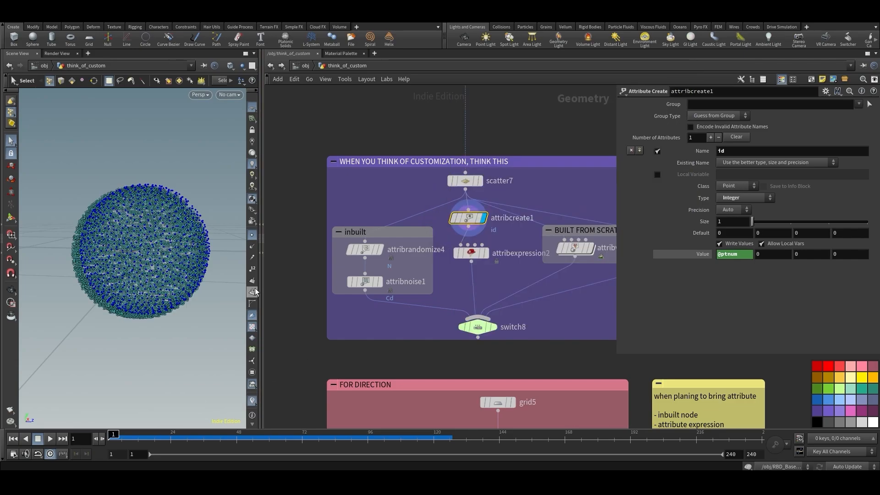
click(465, 181)
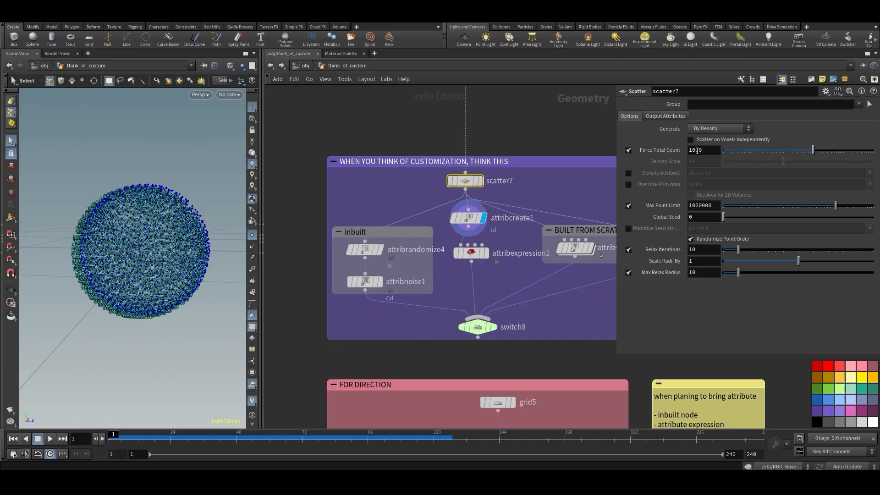
click(697, 151)
key(BackSpace)
key(Return)
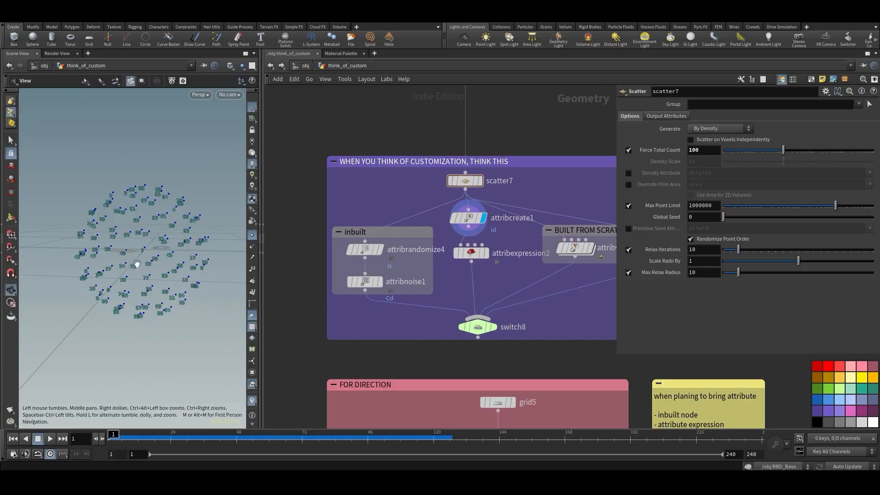
alt+drag(135, 263, 119, 280)
scroll(145, 257, up, 3)
key(s)
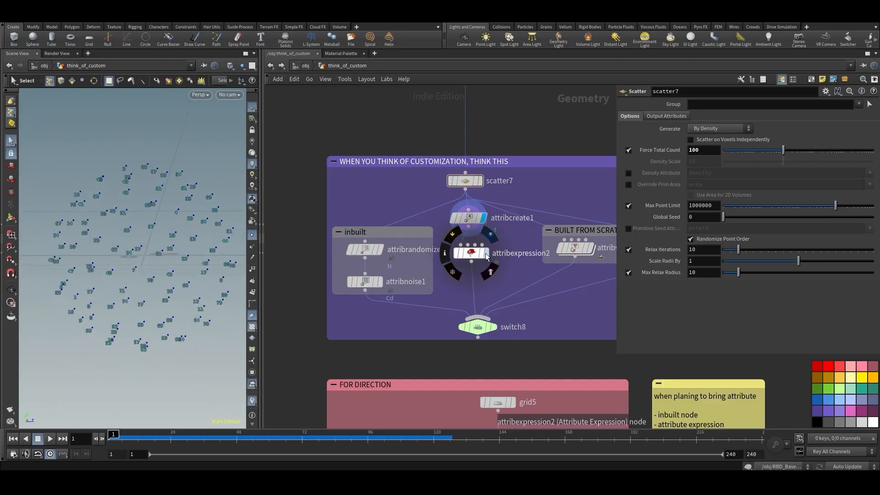
- Display attribexpression2, clear its custom attribute name and set the attribute type to Vector
click(486, 254)
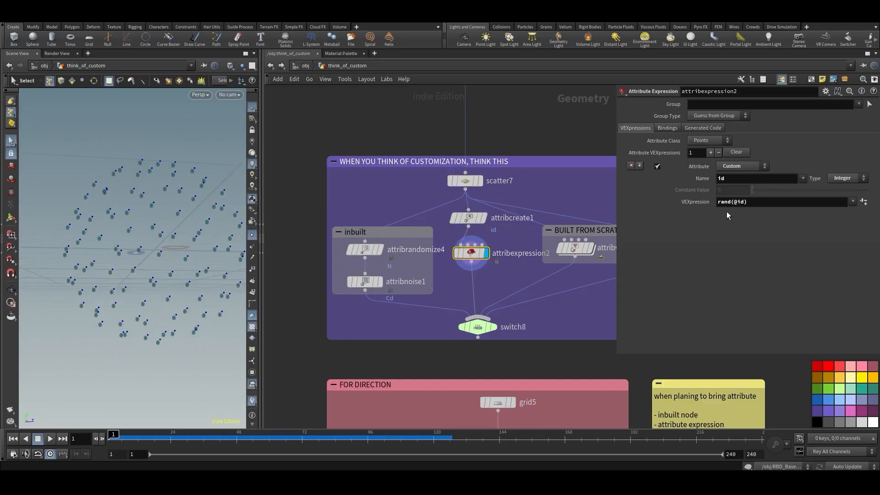
double_click(733, 179)
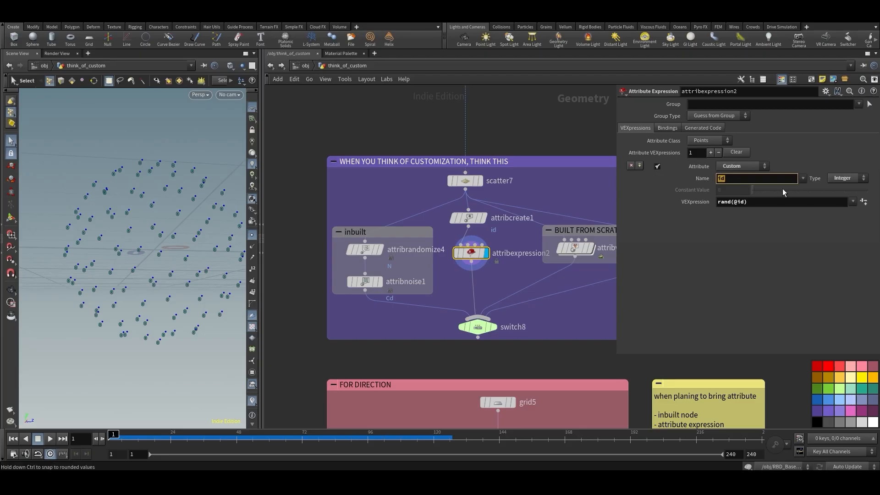
key(BackSpace)
click(803, 179)
click(791, 180)
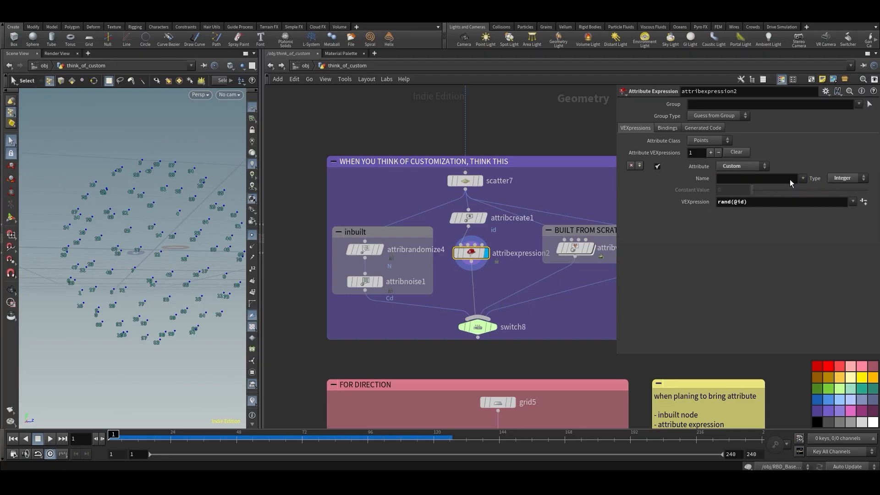
click(847, 178)
click(841, 195)
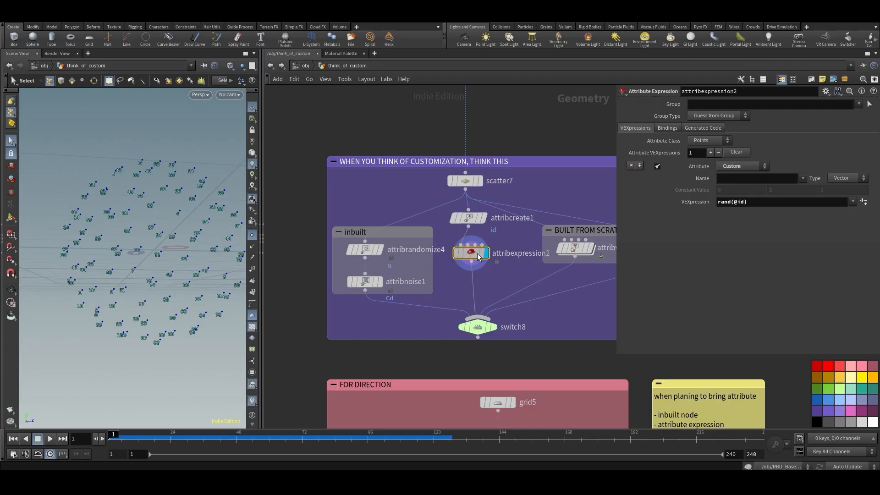
- Set attribexpression2's attribute to Velocity (v) and visualize v in the viewport from the node info
click(749, 168)
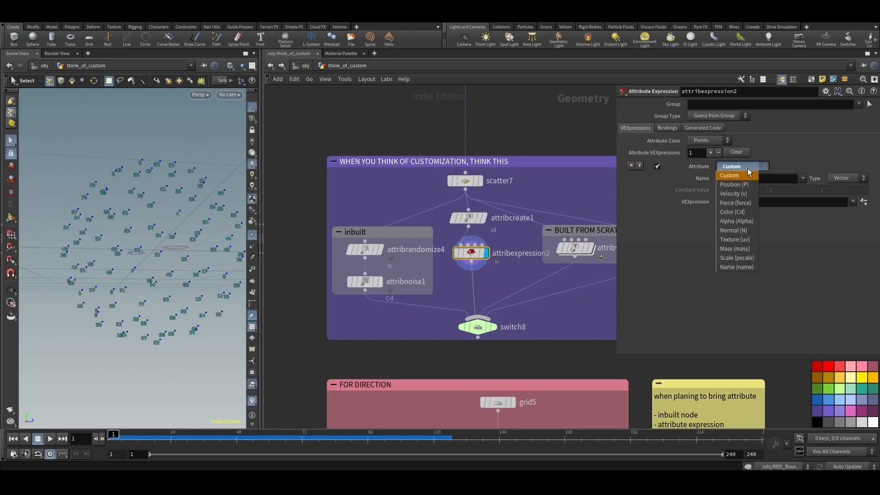
click(736, 194)
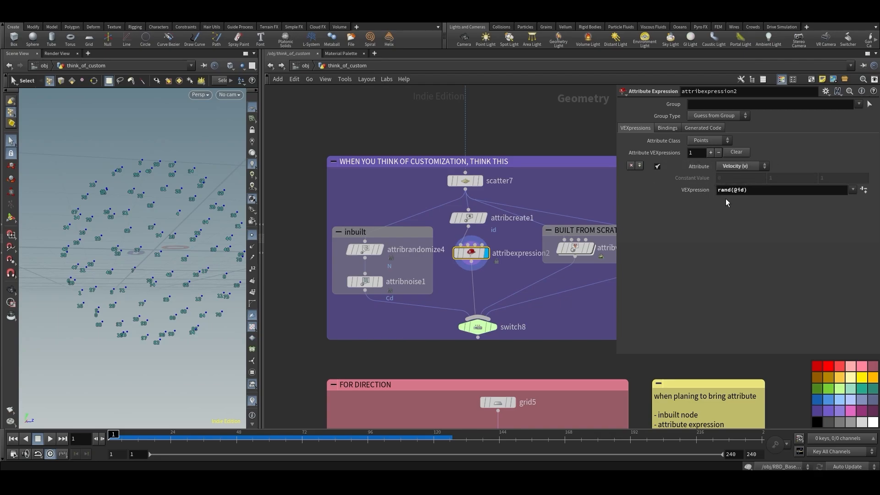
click(252, 401)
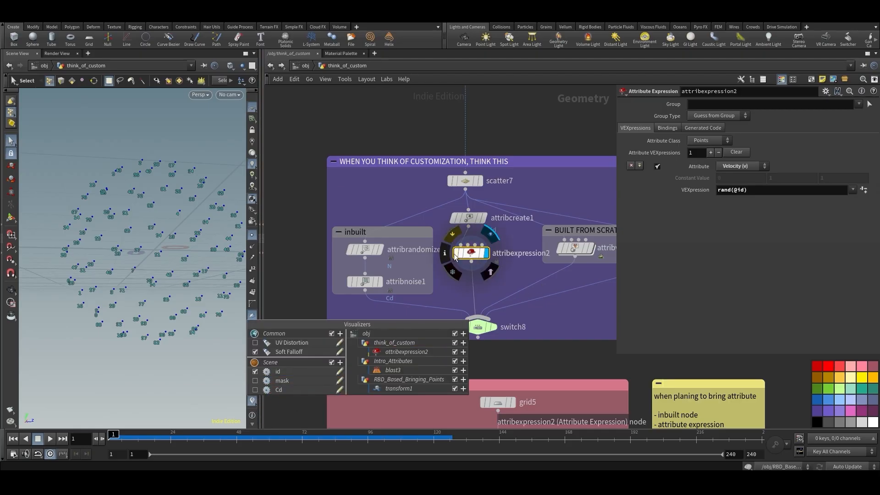
click(445, 252)
click(568, 216)
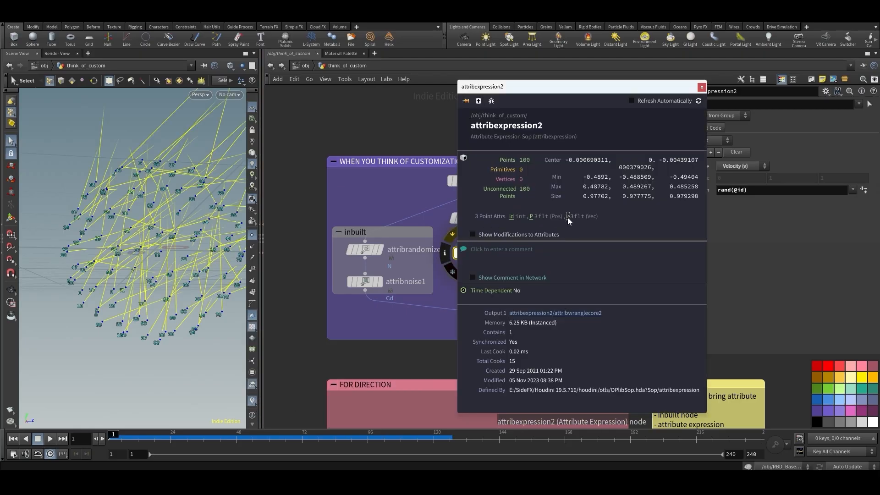
click(702, 87)
key(Escape)
- Display the attribcreate1 node and reposition it slightly beneath scatter7
drag(184, 230, 134, 320)
click(482, 218)
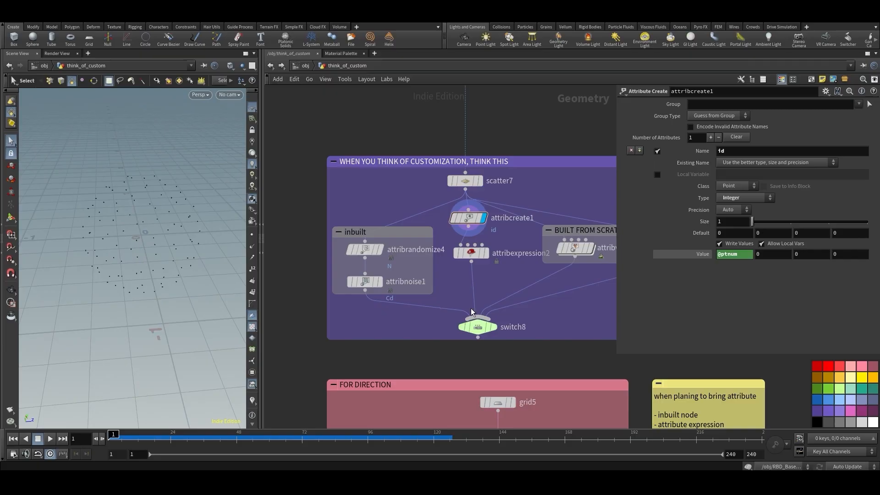
drag(469, 218, 465, 222)
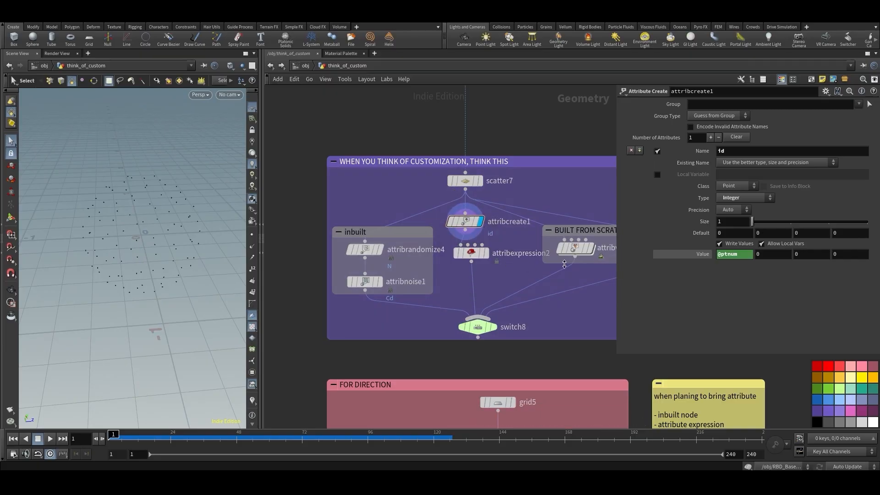
- Load the preset VEXpression starting with set(ch("radius")*relbbox(@P).y*cos( in attribexpression2
middle_drag(558, 318, 520, 319)
click(434, 253)
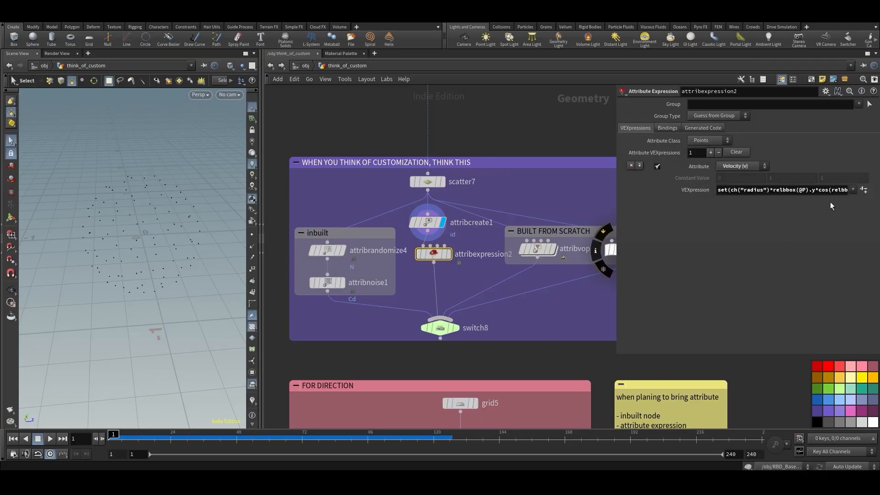
click(855, 190)
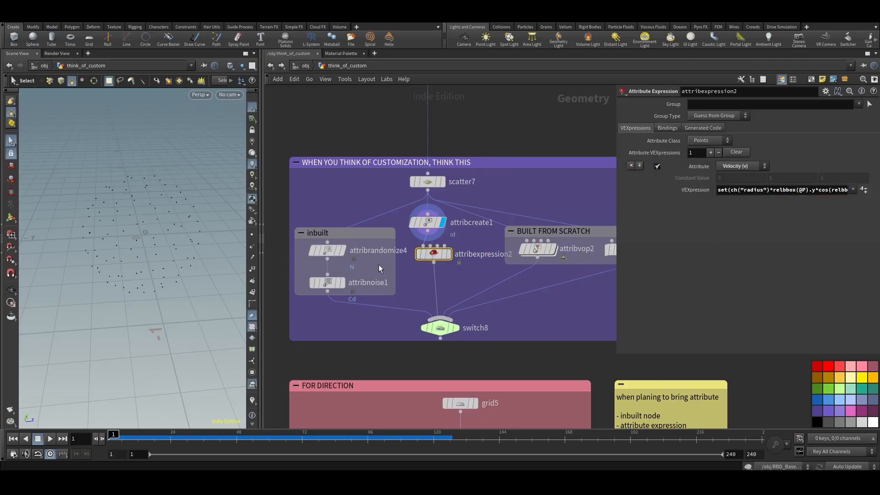
- Display and select attribrandomize4 in the inbuilt box and show the point normals in the viewport
middle_drag(378, 265, 427, 266)
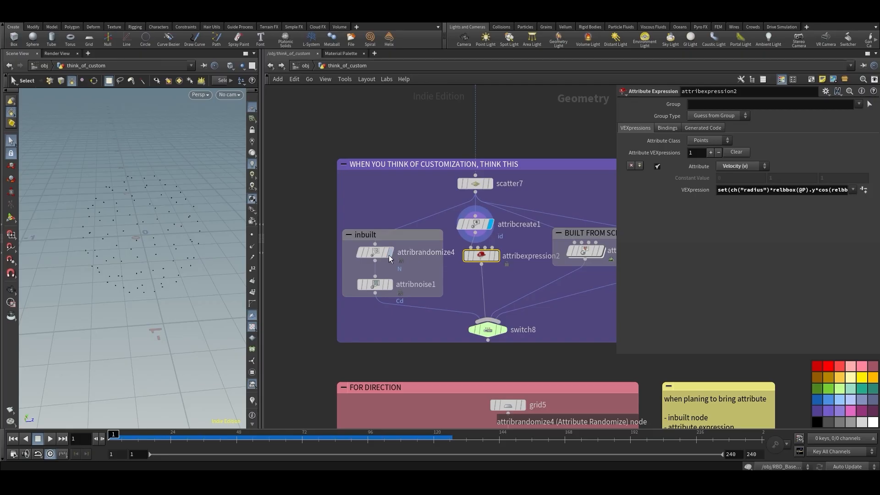
mouse_move(390, 258)
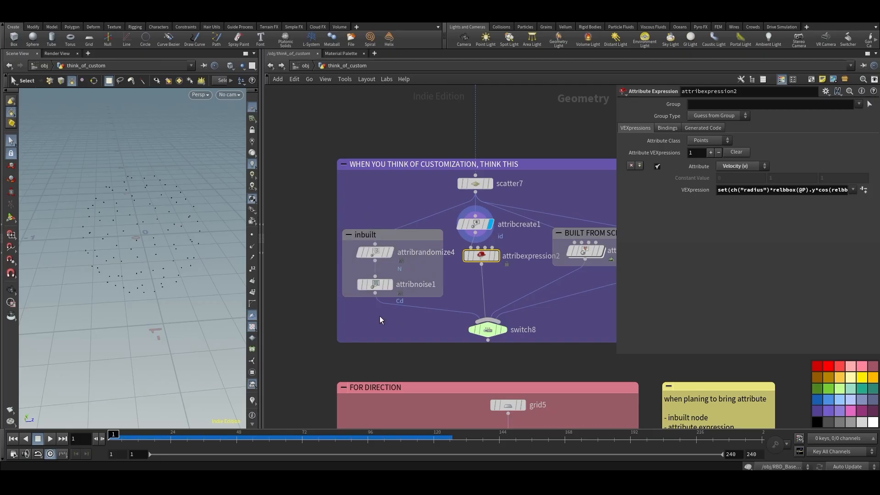
click(390, 254)
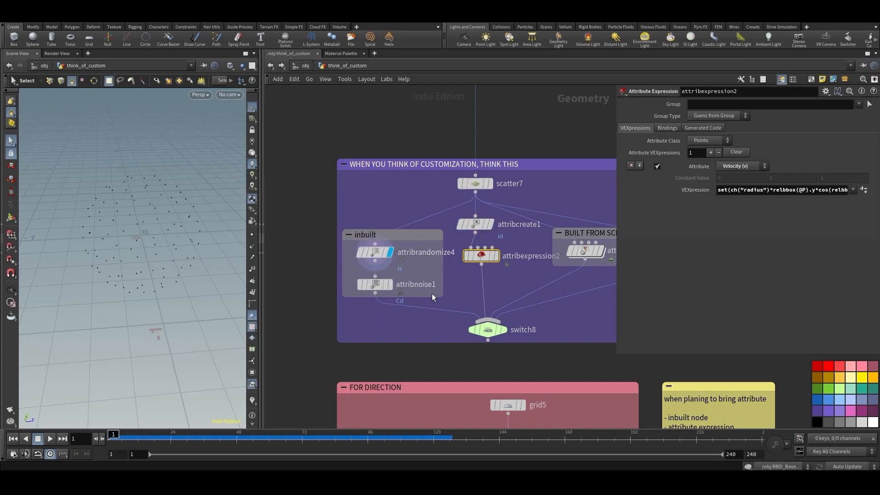
click(377, 252)
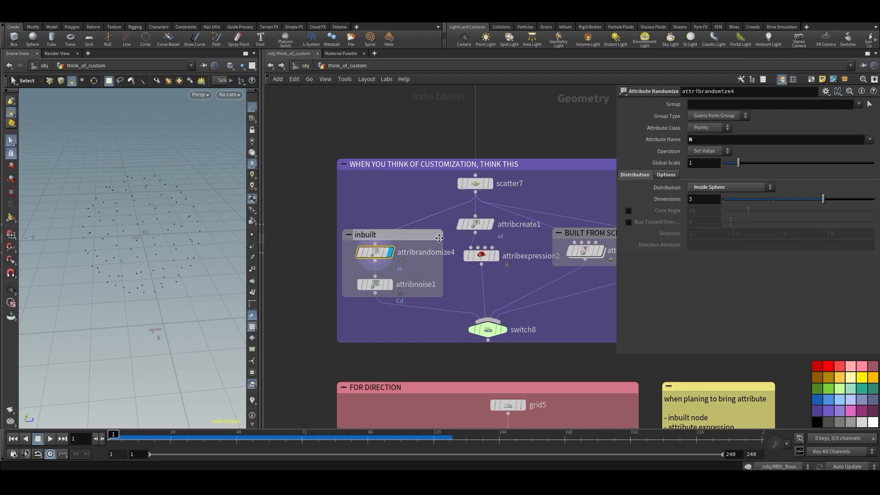
click(252, 246)
key(Escape)
drag(174, 243, 153, 239)
key(s)
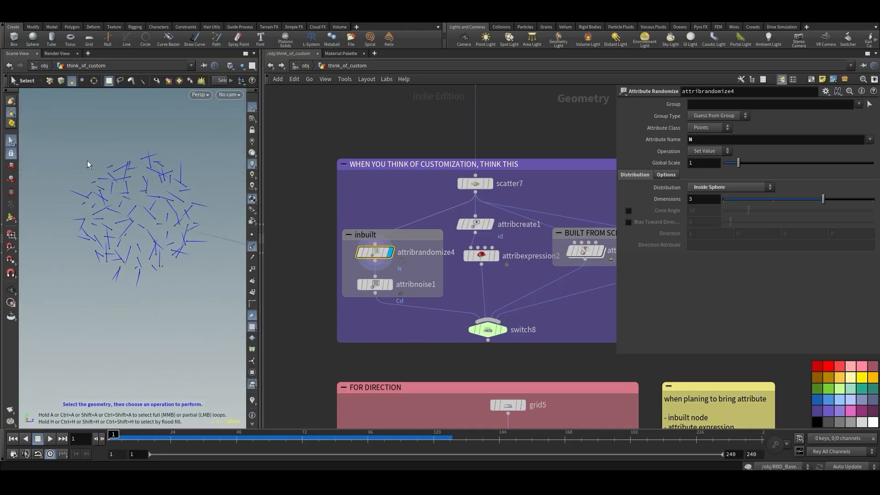
drag(409, 260, 411, 260)
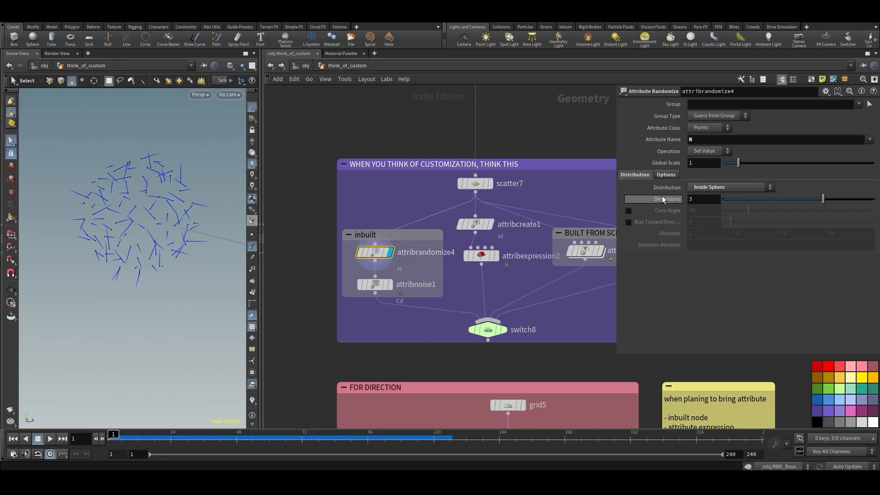
- Try the Uniform (Continuous) distribution with min values of -1 on attribrandomize4, and return the distribution to Inside Sphere
click(715, 187)
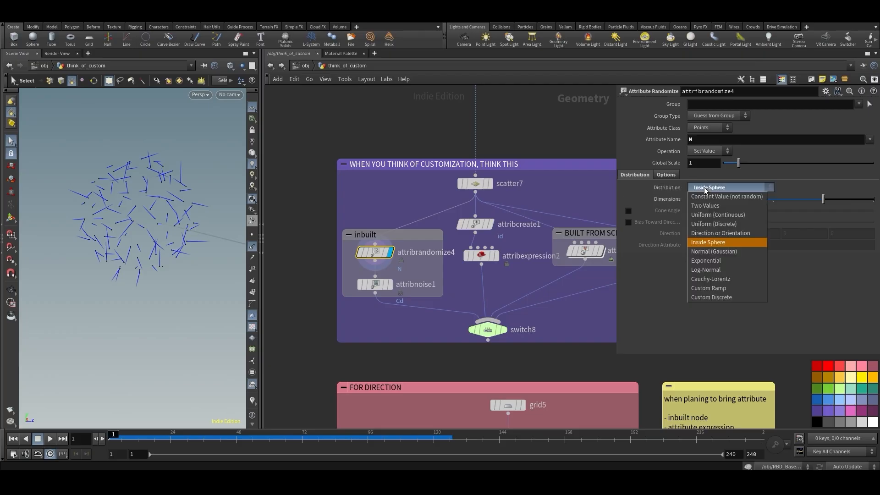
click(719, 214)
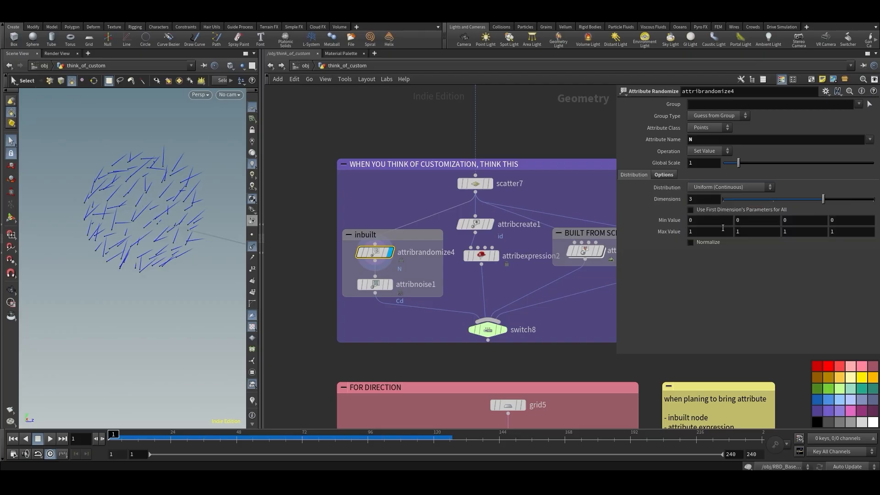
key(ctrl+z)
key(Escape)
mouse_move(122, 253)
mouse_down()
mouse_move(143, 261)
mouse_move(137, 287)
mouse_move(112, 289)
mouse_move(113, 253)
mouse_move(130, 238)
mouse_move(159, 240)
mouse_move(137, 252)
mouse_move(138, 273)
mouse_move(161, 261)
mouse_move(167, 269)
mouse_move(138, 255)
mouse_up()
scroll(139, 274, up, 5)
key(s)
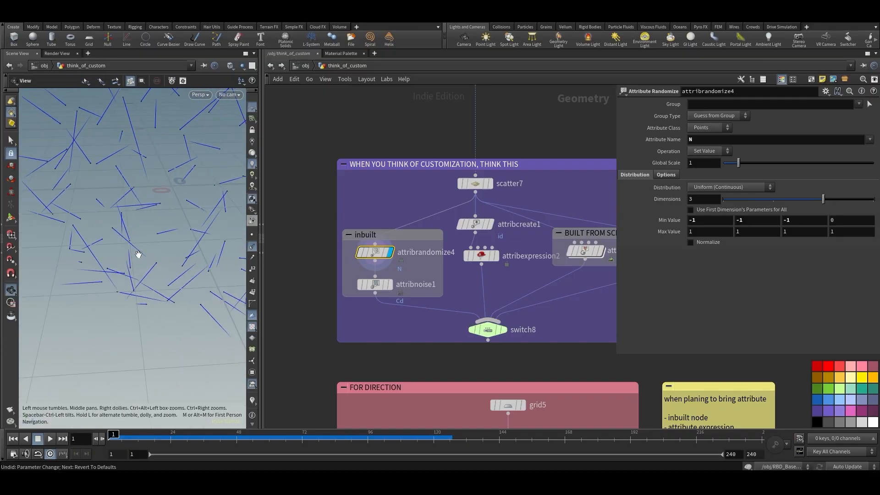
click(723, 187)
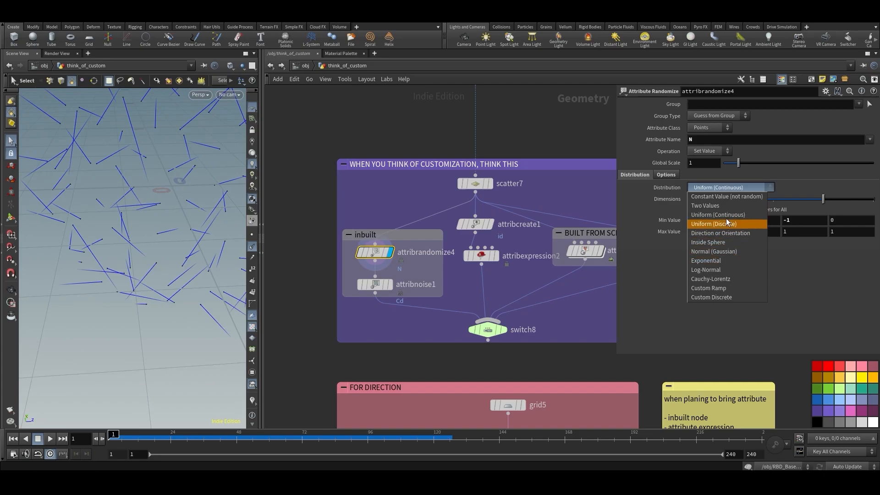
click(731, 242)
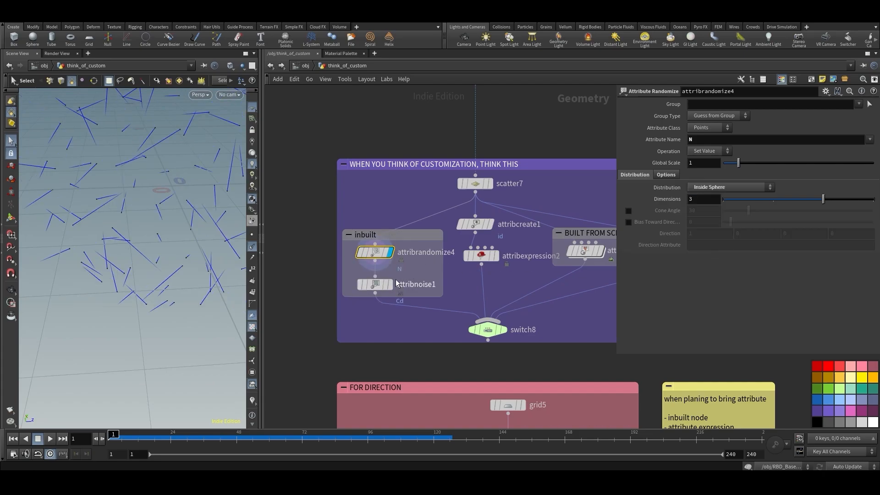
- Display the grid5 node in the FOR DIRECTION network box and widen the scene view
scroll(395, 312, down, 5)
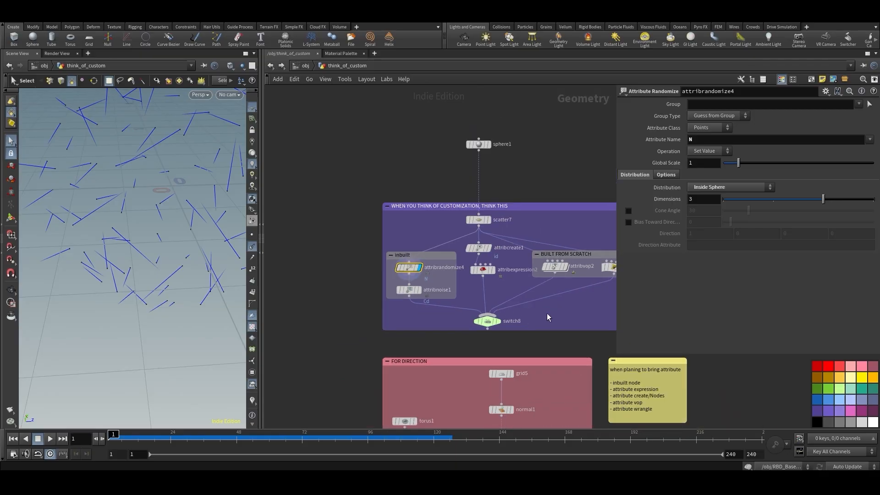
middle_drag(547, 312, 475, 252)
scroll(476, 253, down, 3)
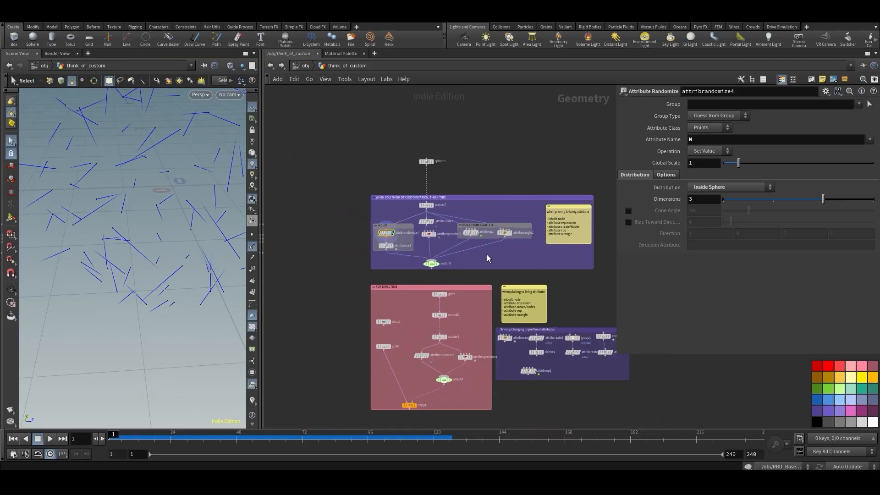
scroll(454, 258, up, 3)
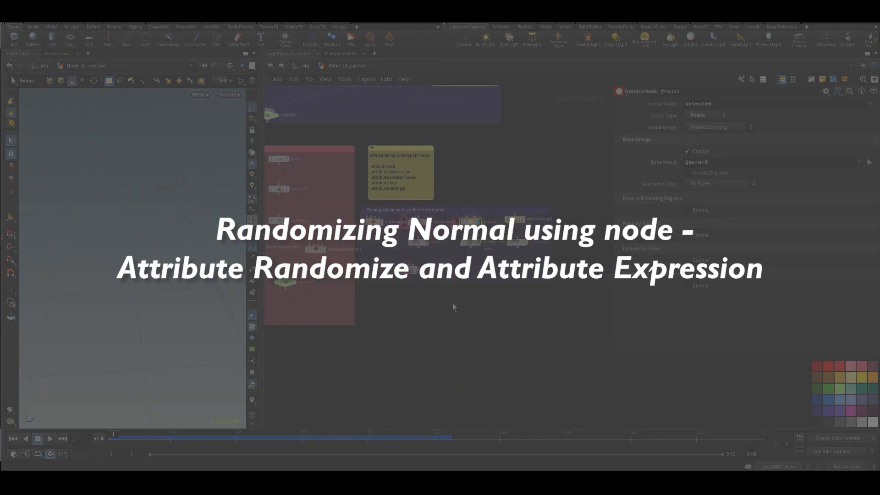
scroll(452, 303, up, 4)
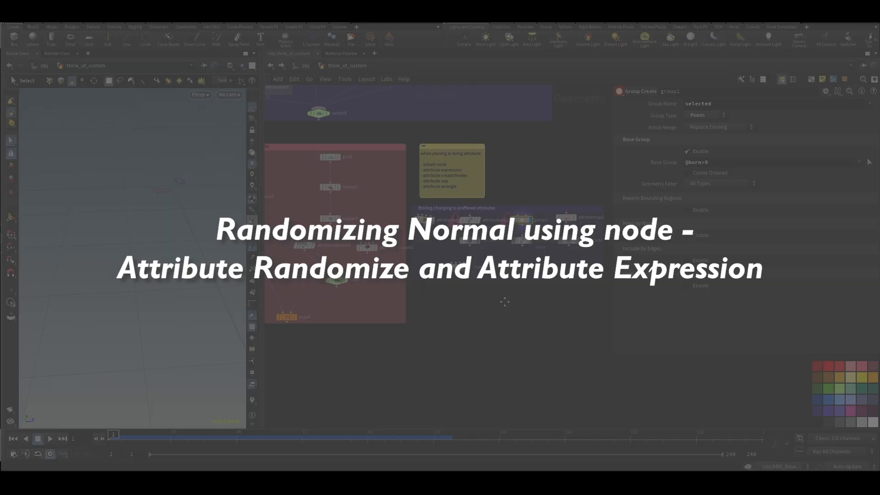
middle_drag(570, 298, 602, 327)
scroll(485, 318, up, 3)
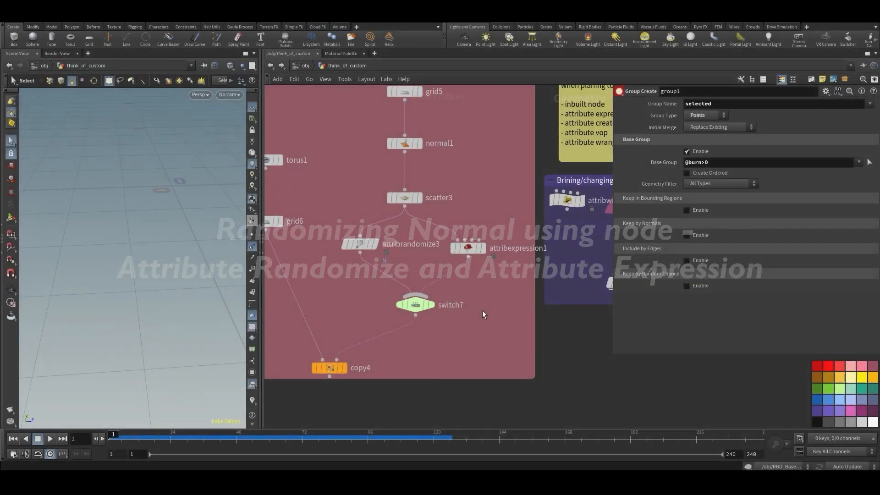
click(485, 116)
click(465, 119)
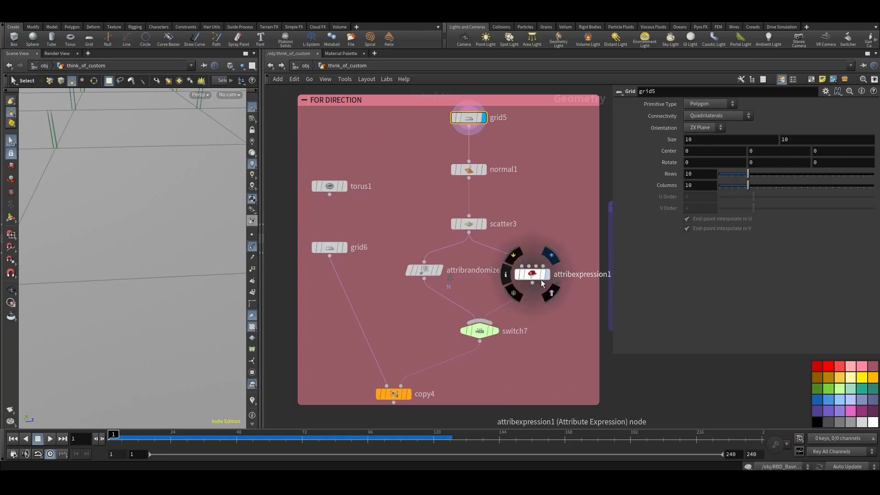
scroll(192, 248, down, 10)
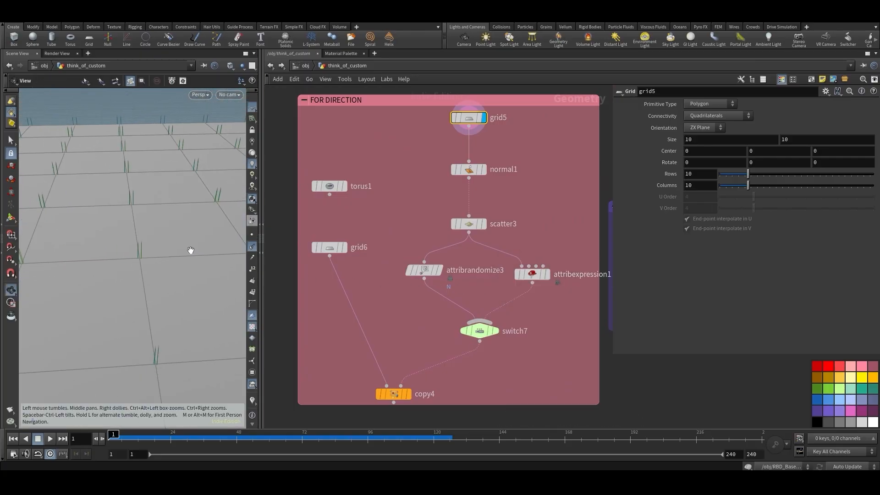
drag(262, 308, 328, 306)
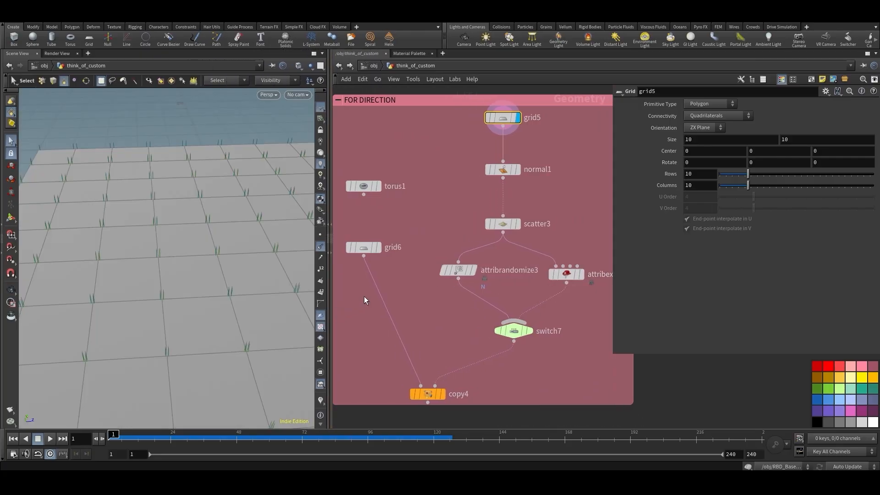
- Display normal1 and inspect its point attributes in the node info and its normals from a side-on view
click(517, 169)
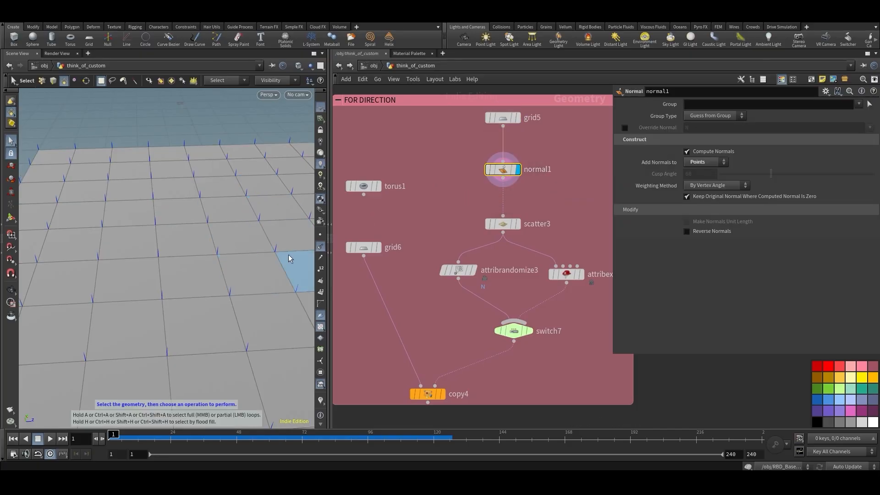
middle_click(497, 175)
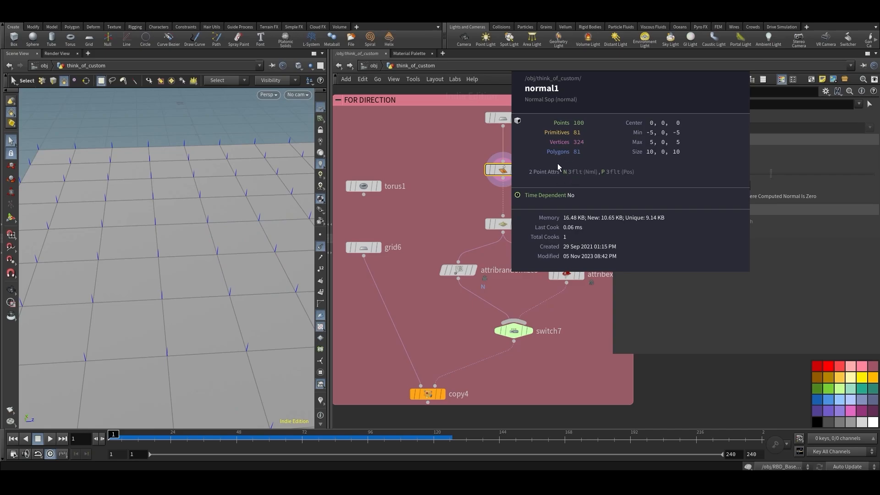
key(space)
mouse_move(206, 256)
mouse_down()
mouse_move(210, 225)
mouse_move(214, 239)
mouse_up()
key(s)
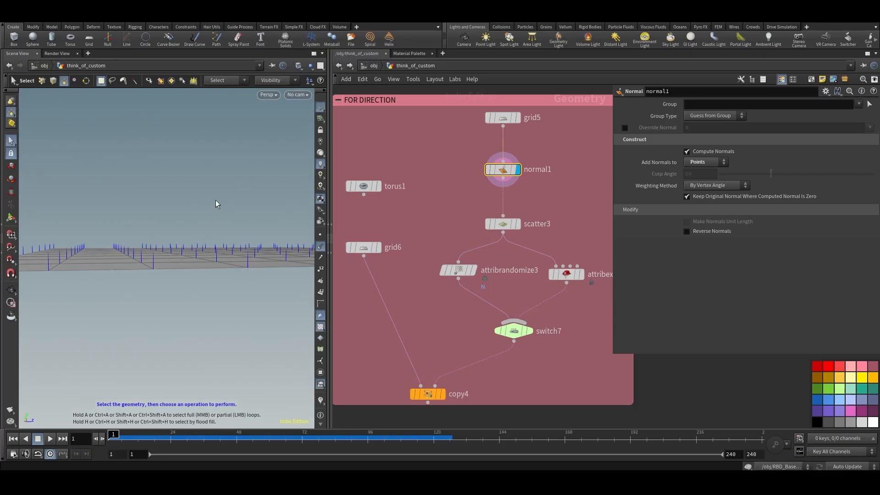
- Insert a Reverse node between grid5 and normal1 and check the grid's normals from above and below
drag(506, 142, 508, 144)
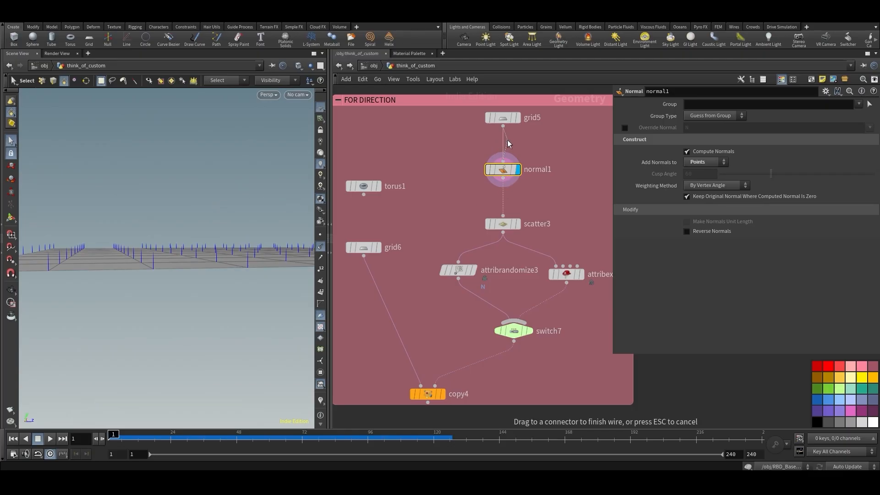
key(Tab)
text(rev)
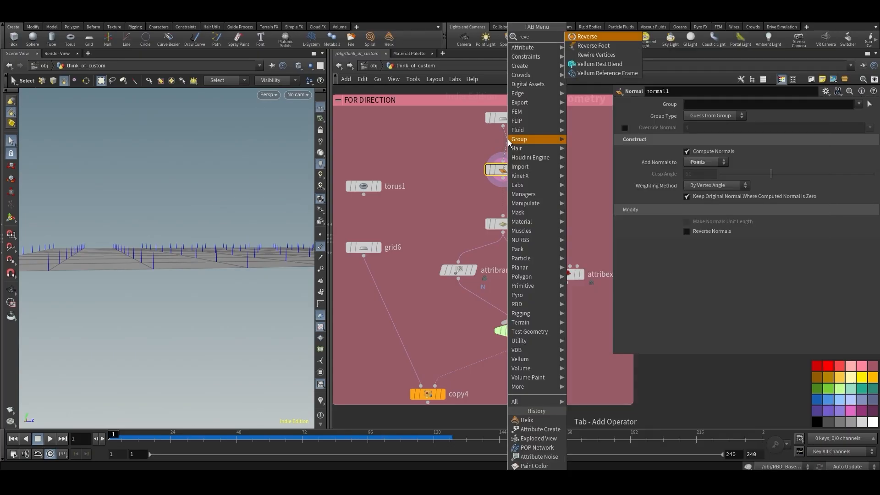
key(Return)
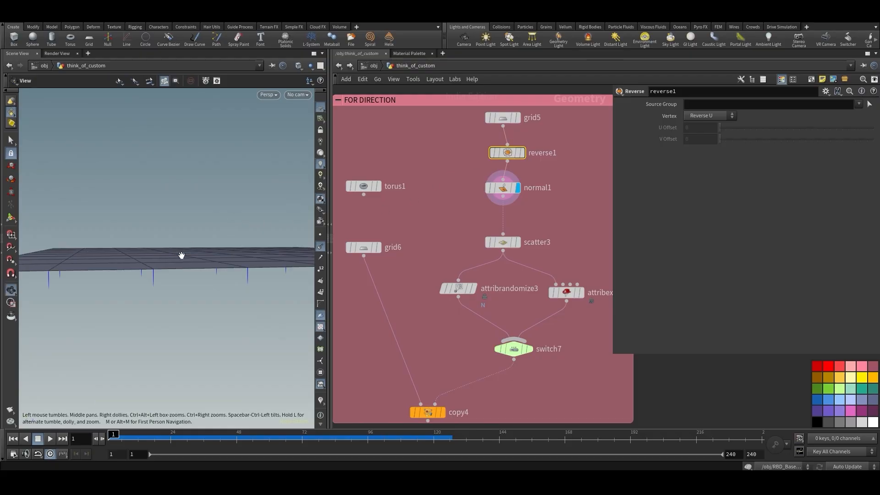
alt+drag(221, 226, 198, 238)
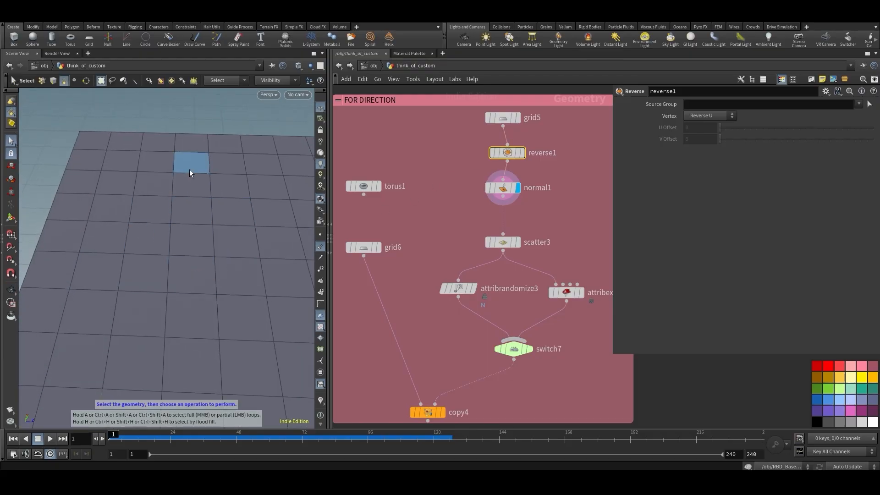
key(space)
key(space)
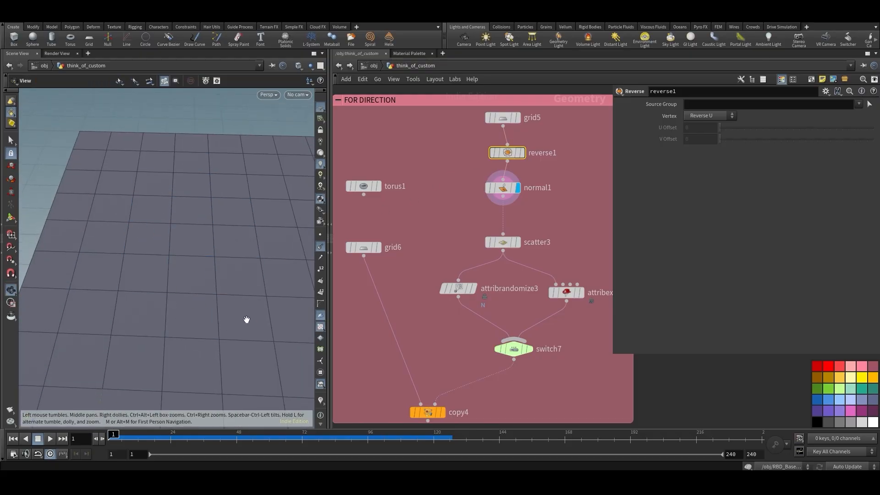
drag(247, 320, 209, 257)
alt+drag(210, 223, 216, 192)
- Bypass the Reverse node and view the grid's normals from above
click(491, 153)
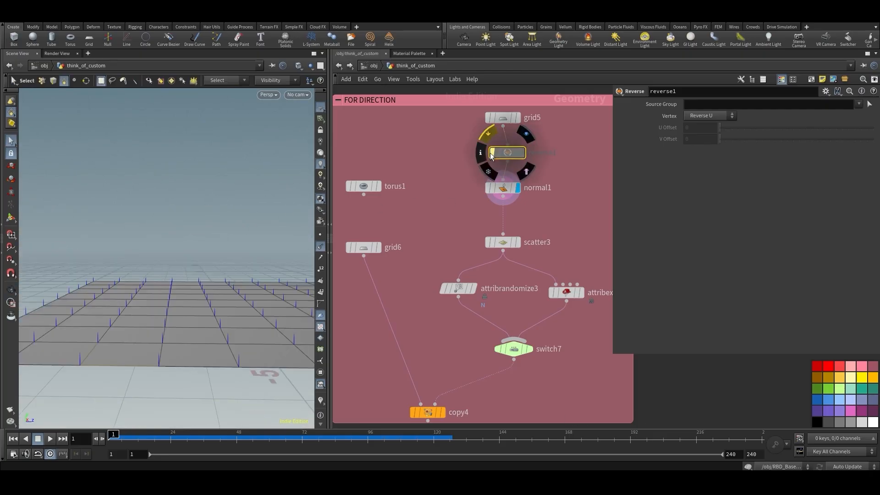
key(space)
drag(231, 251, 242, 275)
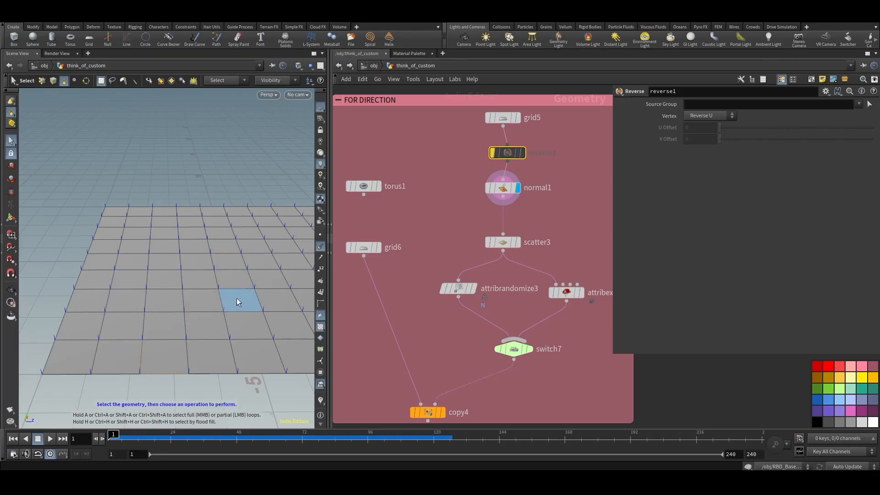
- Display scatter3, duplicate it, and connect the displayed copy directly to grid5 beside normal1
click(520, 224)
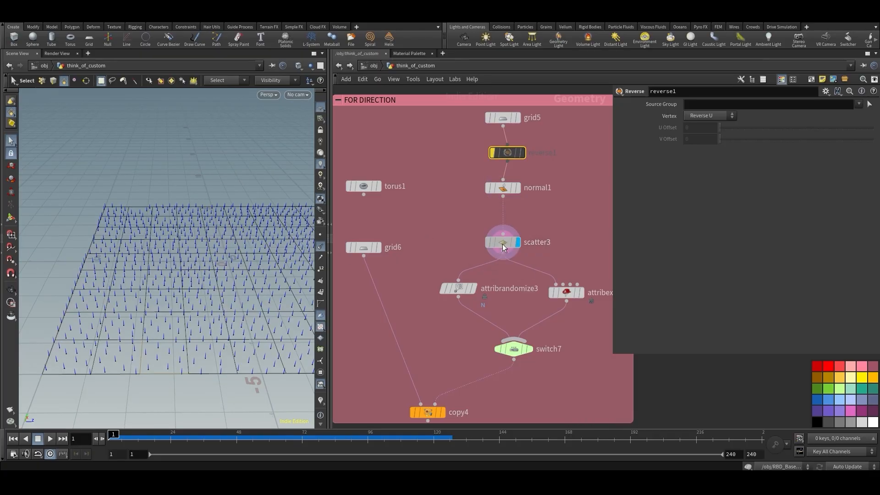
click(503, 246)
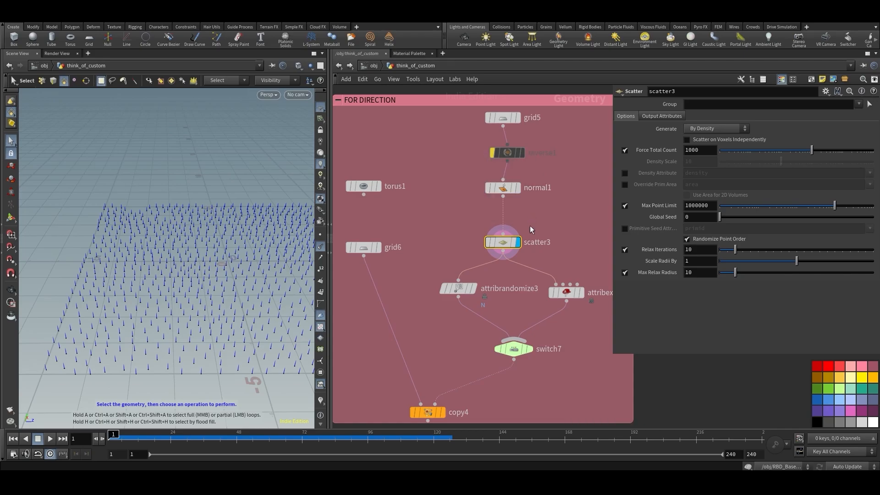
key(ctrl+c)
key(ctrl+v)
drag(574, 226, 590, 189)
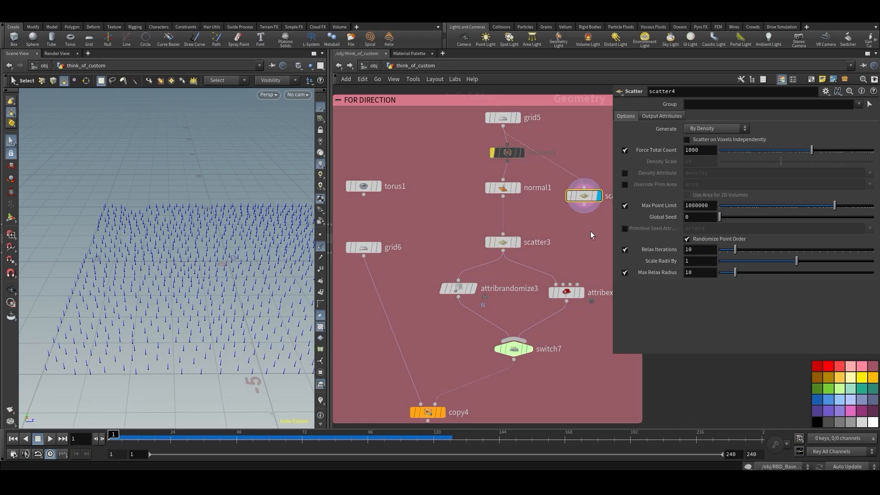
middle_drag(590, 231, 528, 236)
click(442, 122)
click(537, 200)
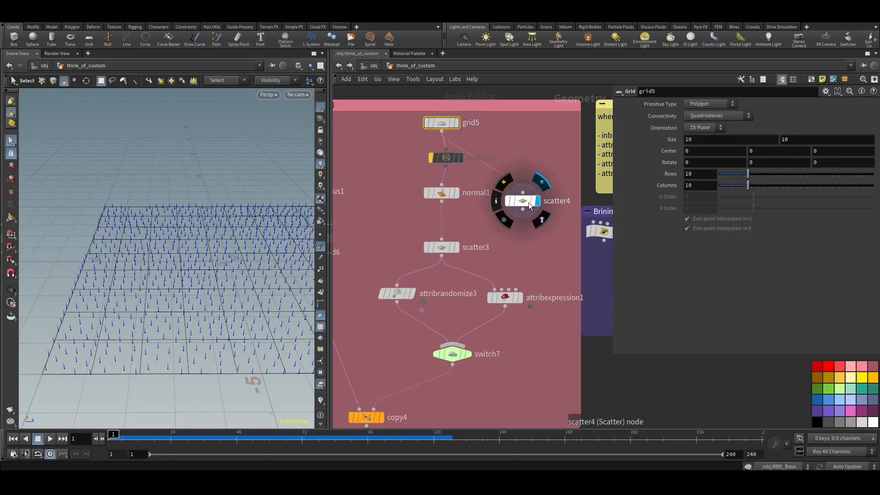
drag(529, 202, 532, 191)
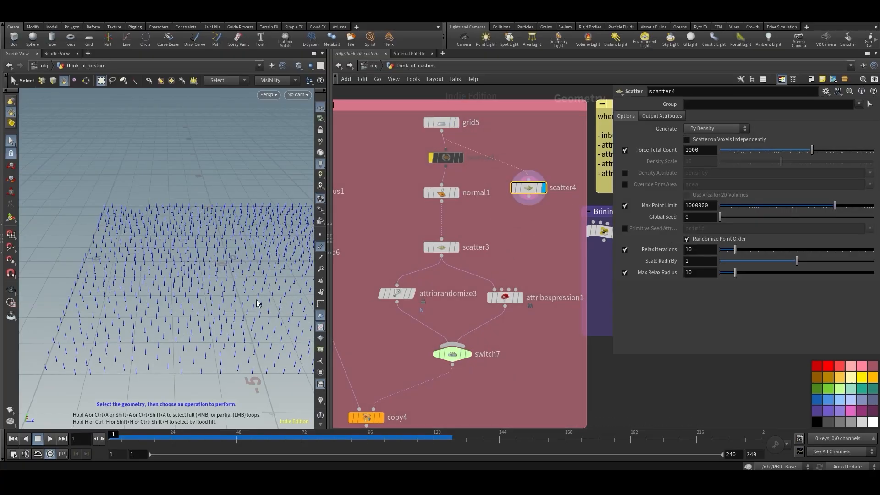
alt+drag(257, 306, 251, 286)
- Add a Test Geometry: Pig Head node beside grid5
middle_drag(481, 95, 481, 136)
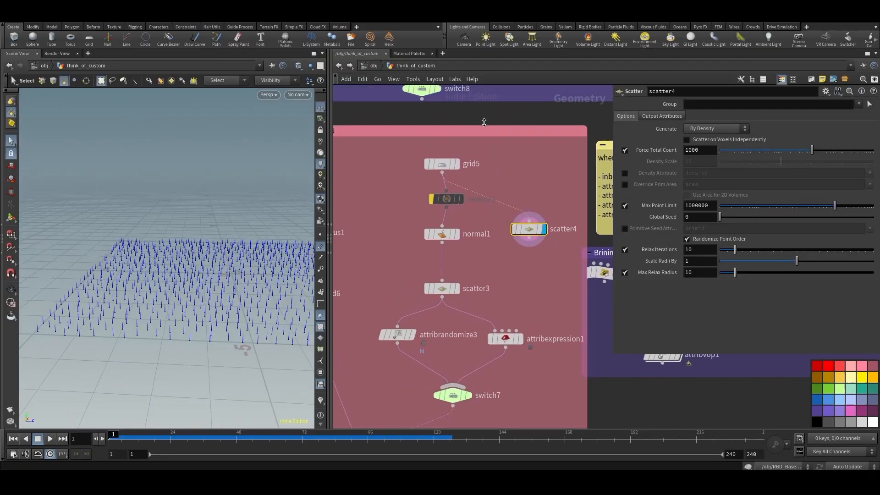
key(Tab)
text(te)
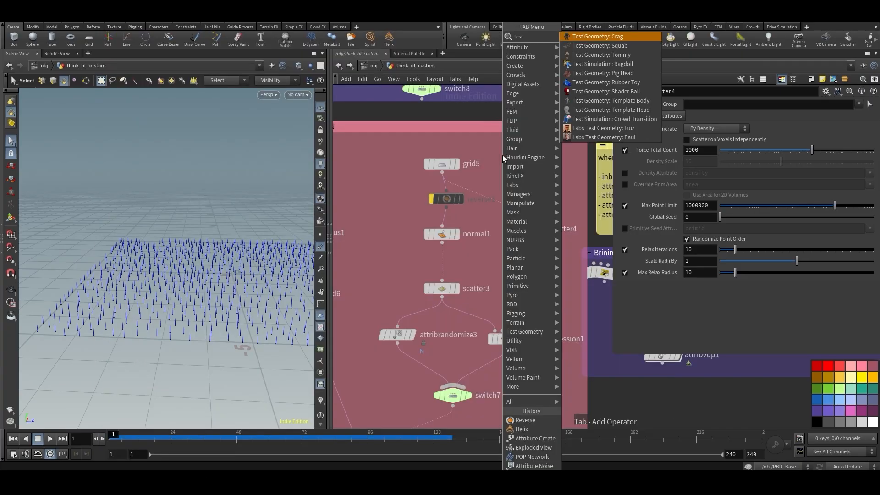
key(Down)
key(Down)
key(Down)
key(Down)
key(Return)
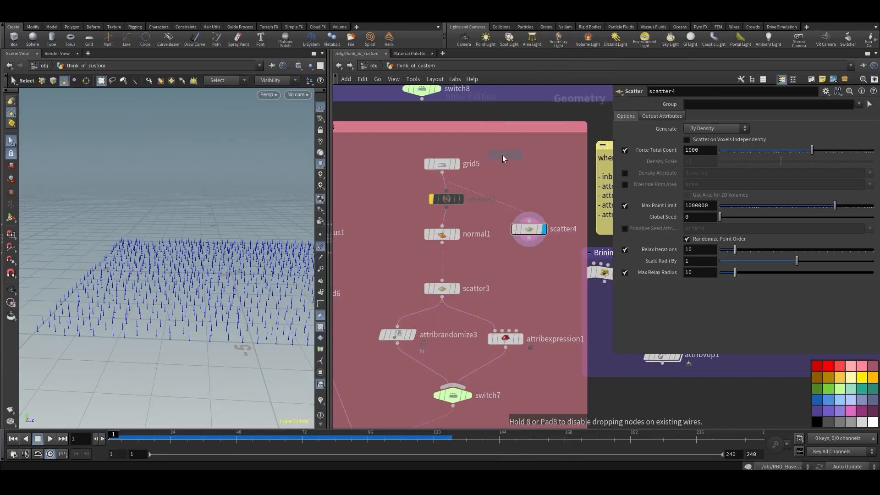
click(502, 155)
click(506, 167)
- Add a Clean node below the pig head and enable Remove Attribs and Remove Groups
key(Tab)
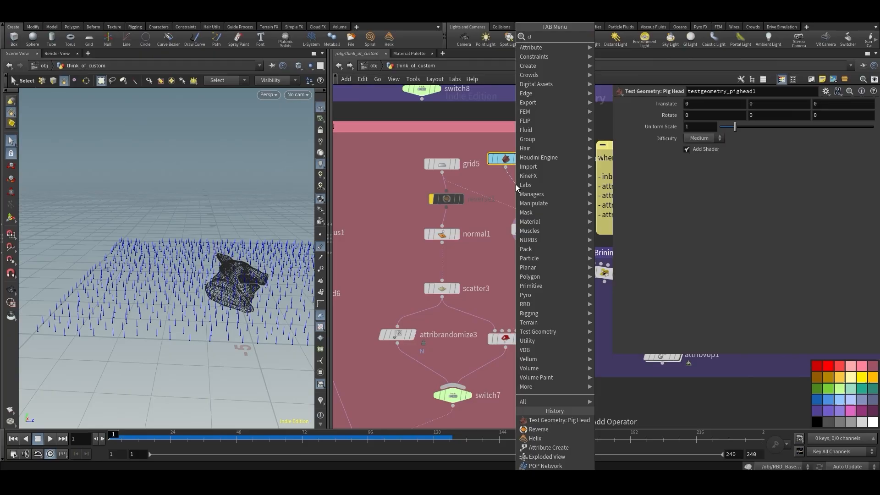
text(clean)
key(Return)
click(515, 191)
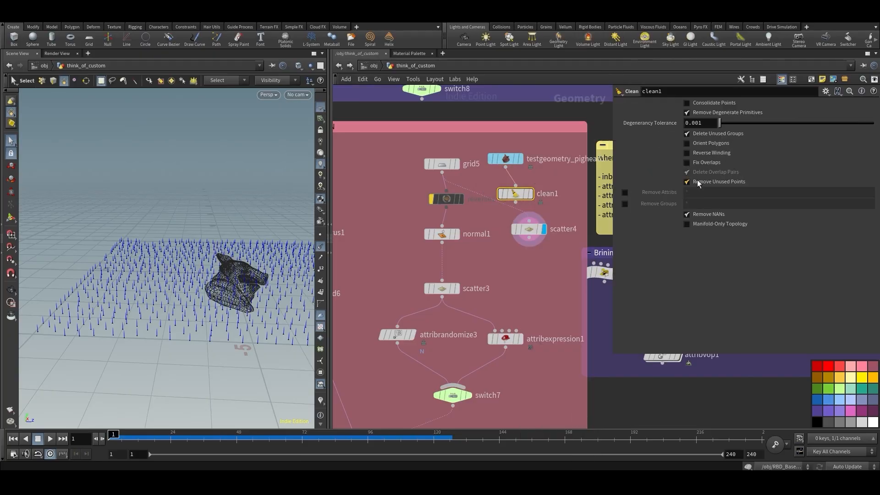
click(625, 192)
click(624, 204)
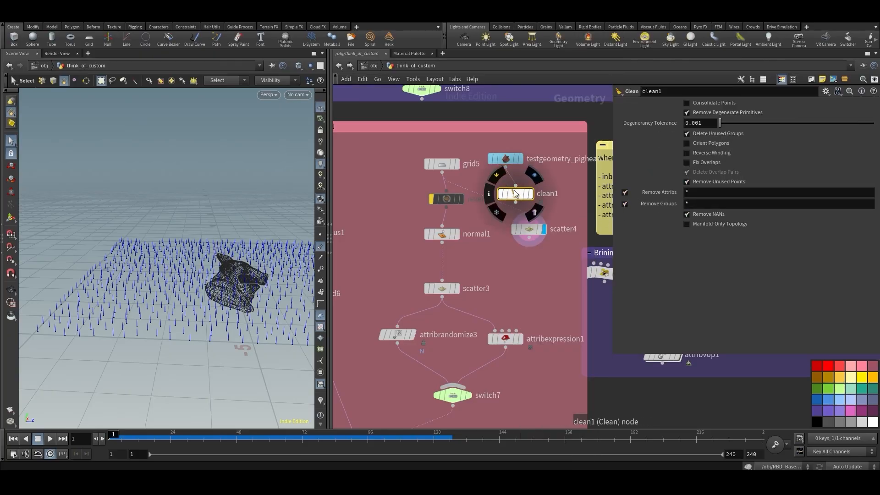
- Make room below grid5 and insert a Switch node followed by scatter4 above the bypassed Reverse node
drag(444, 162, 444, 145)
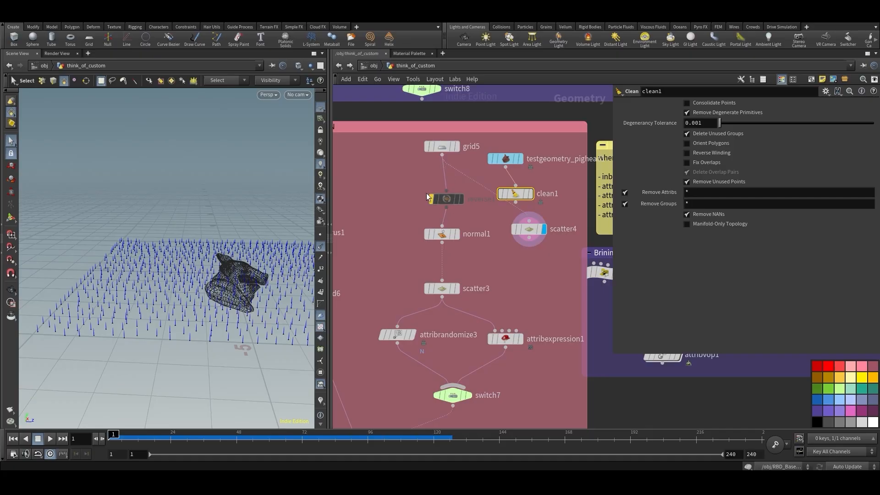
shift+drag(446, 199, 440, 238)
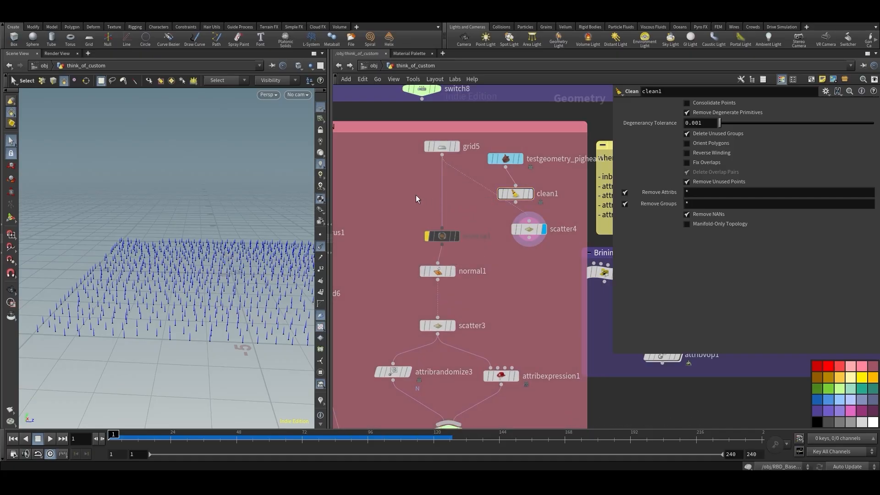
key(Tab)
text(swit)
key(Return)
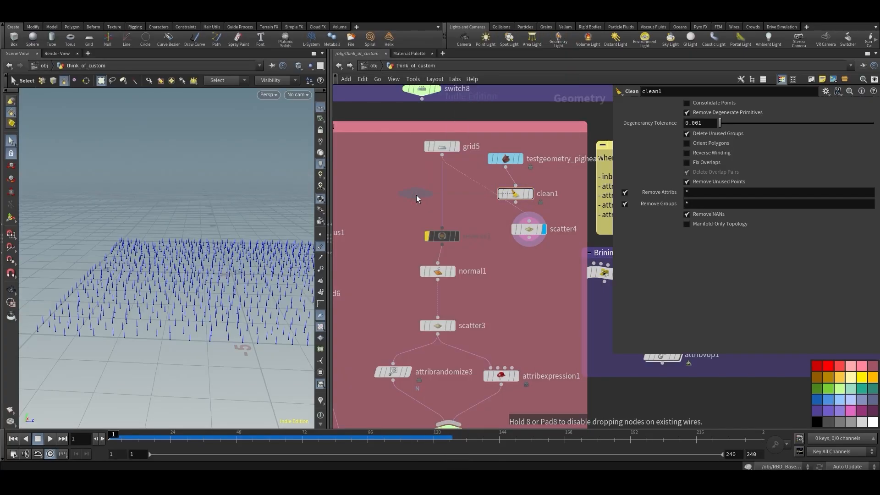
click(446, 210)
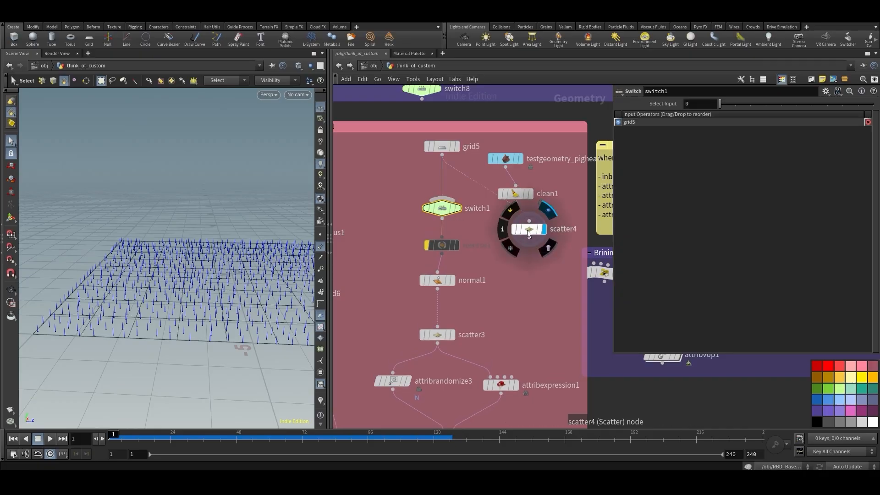
drag(527, 230, 441, 247)
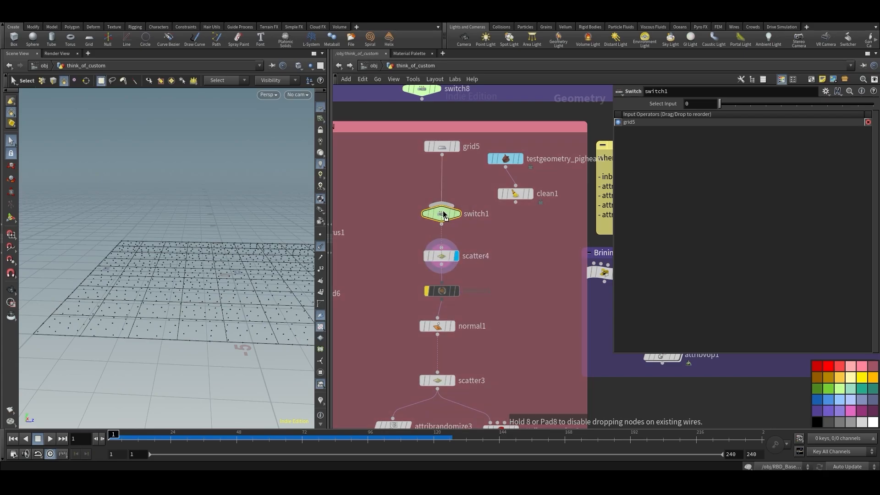
- Connect clean1 to switch1, display the switch and set its Select Input to 1
drag(516, 208, 462, 213)
click(457, 213)
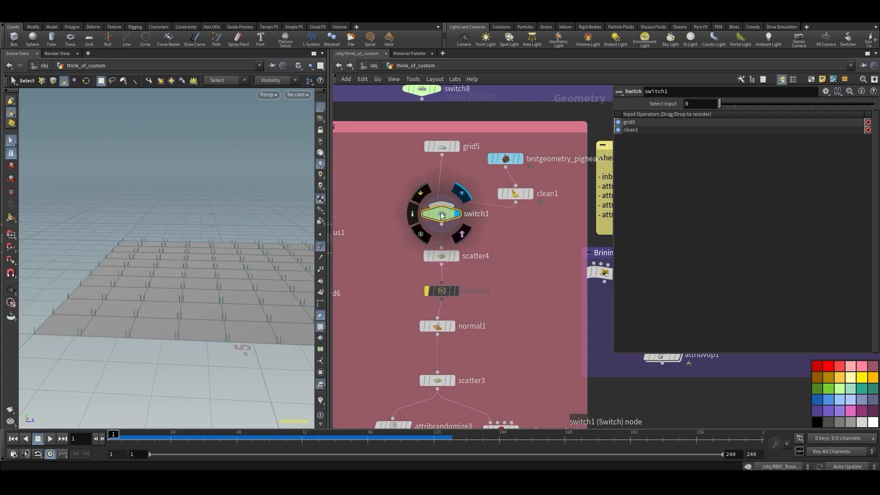
drag(719, 103, 736, 105)
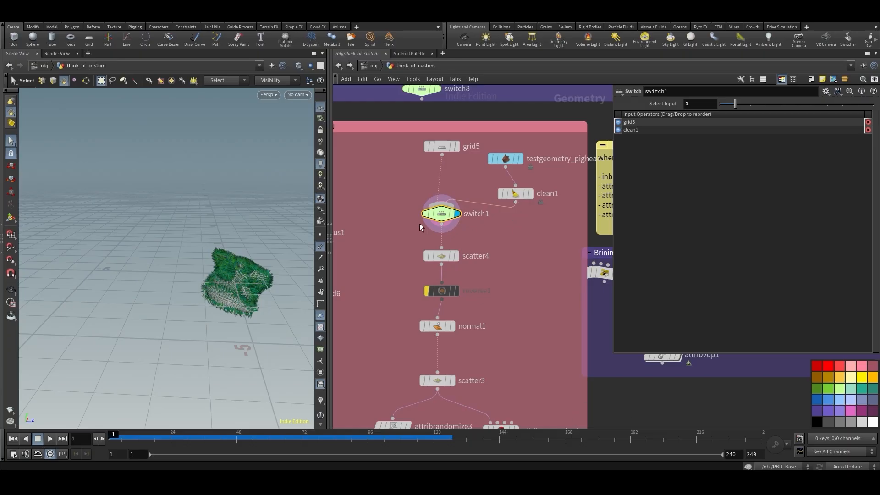
- Display and select scatter4 and examine the scattered pig head points for normals up close
click(457, 256)
click(444, 258)
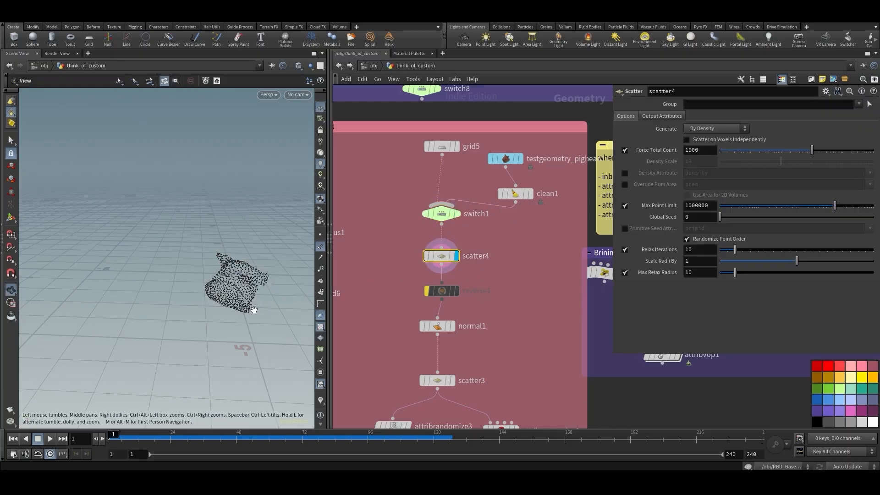
alt+drag(254, 311, 233, 308)
alt+right_drag(234, 309, 254, 289)
mouse_move(254, 288)
alt+mouse_down()
mouse_move(230, 286)
mouse_move(243, 285)
alt+mouse_up()
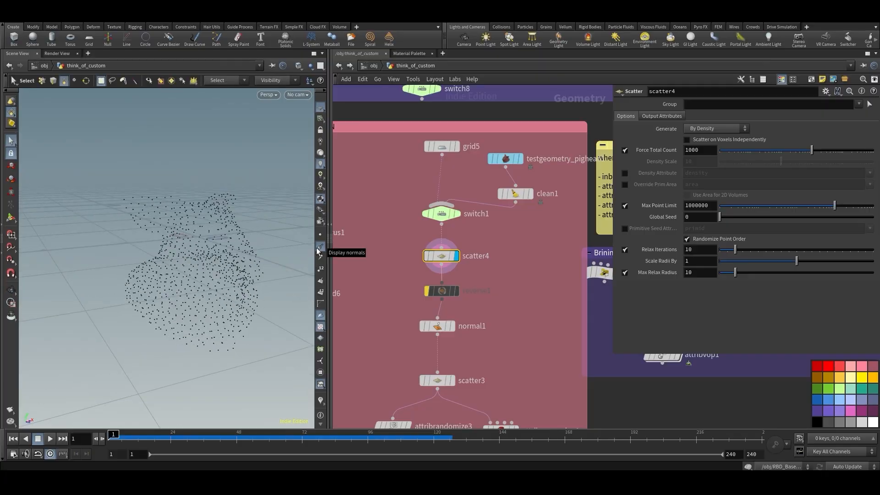
- Take the bypassed Reverse node out from below scatter4 and reinsert it between grid5 and switch1
middle_drag(445, 326, 444, 297)
drag(444, 297, 448, 296)
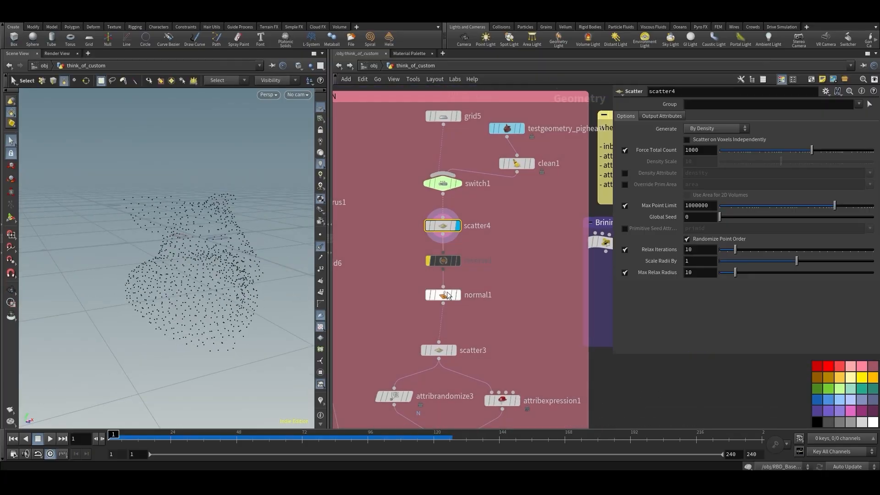
drag(445, 260, 494, 234)
drag(443, 157, 443, 158)
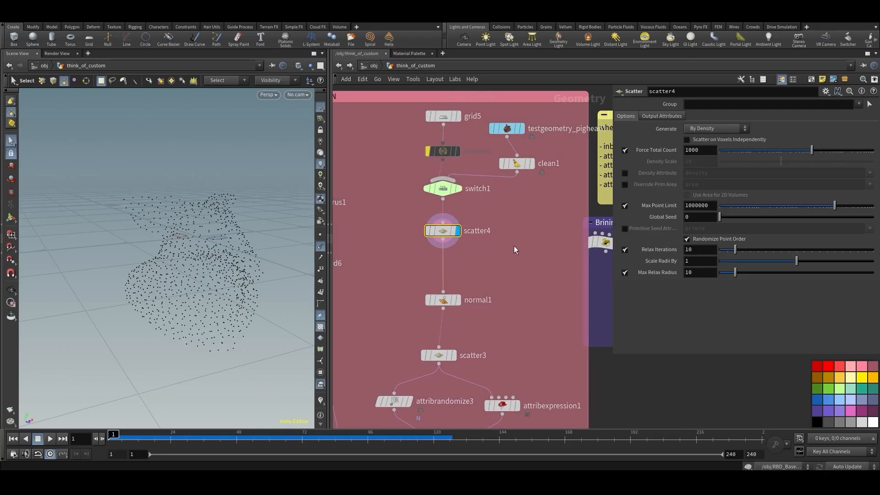
- Display normal1 and bypass scatter4 so the Normal node works directly on the pig head mesh
click(459, 302)
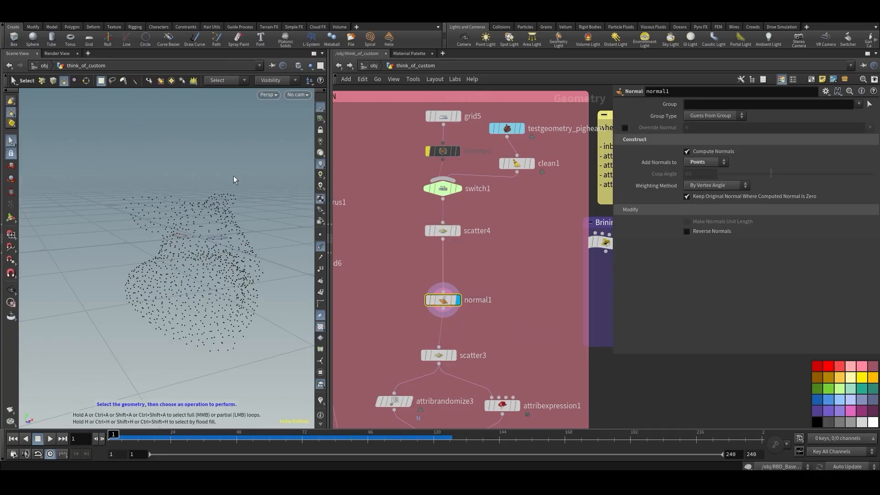
middle_drag(429, 229, 424, 191)
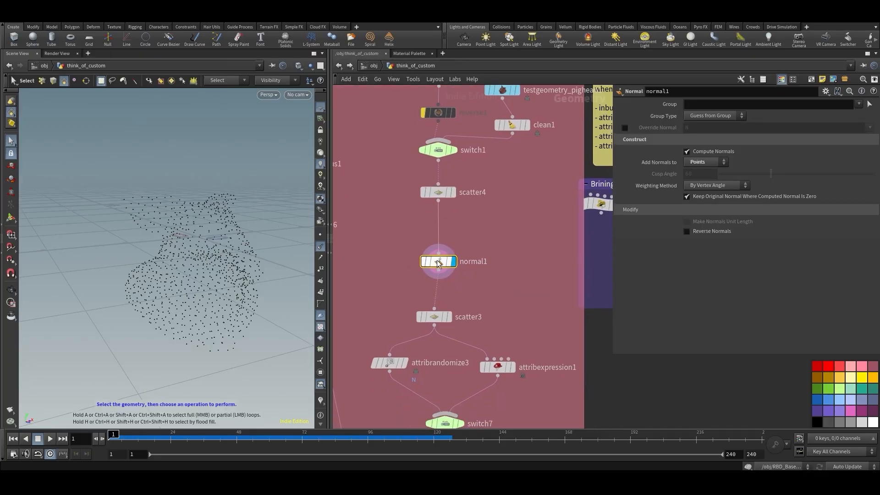
click(425, 191)
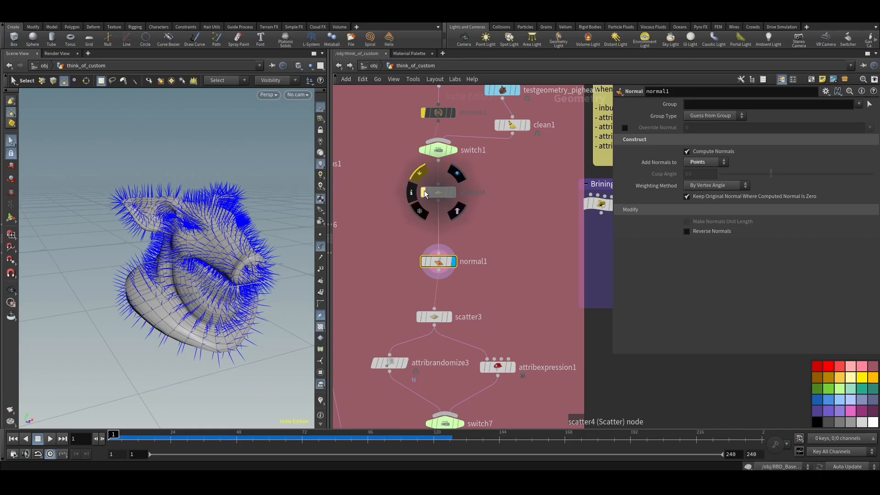
- Compare the pig head's normals by displaying switch1 and returning the display to normal1
click(455, 151)
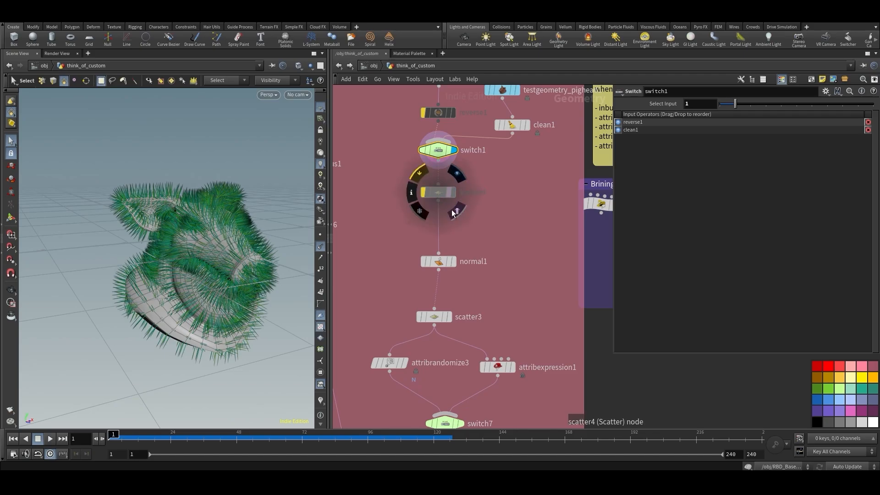
click(456, 262)
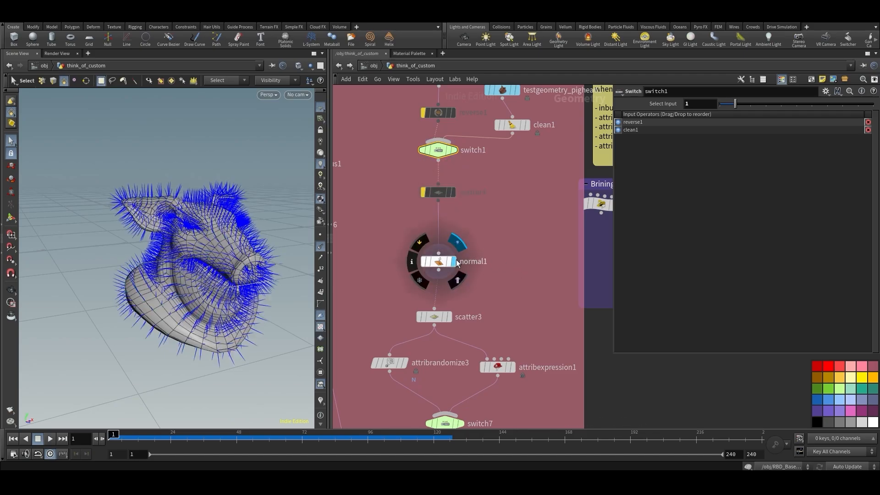
click(439, 262)
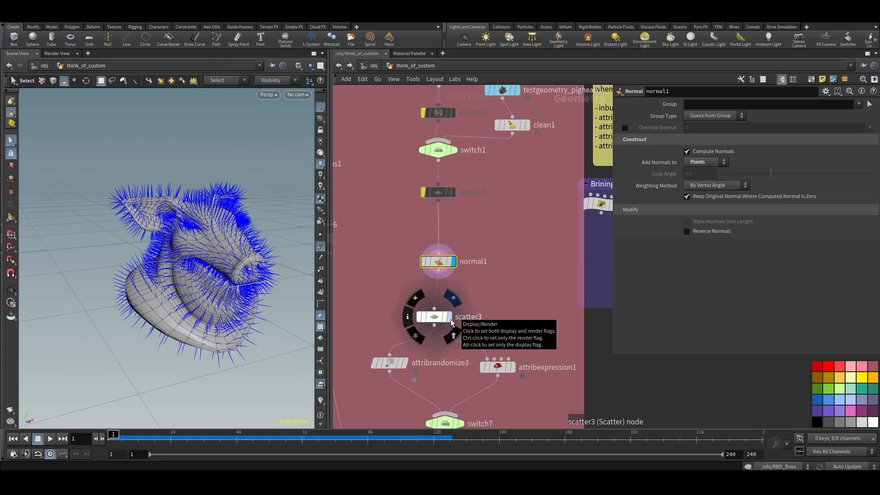
- Display and select scatter3 to inspect its point normals, and tighten the spacing of normal1 and scatter3 in the network
click(449, 317)
click(433, 317)
key(Escape)
drag(220, 298, 157, 302)
key(s)
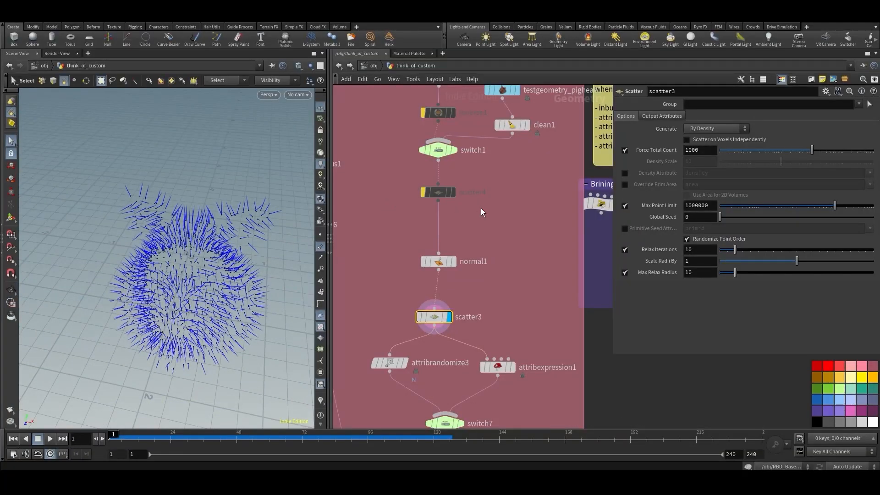
drag(436, 264, 434, 257)
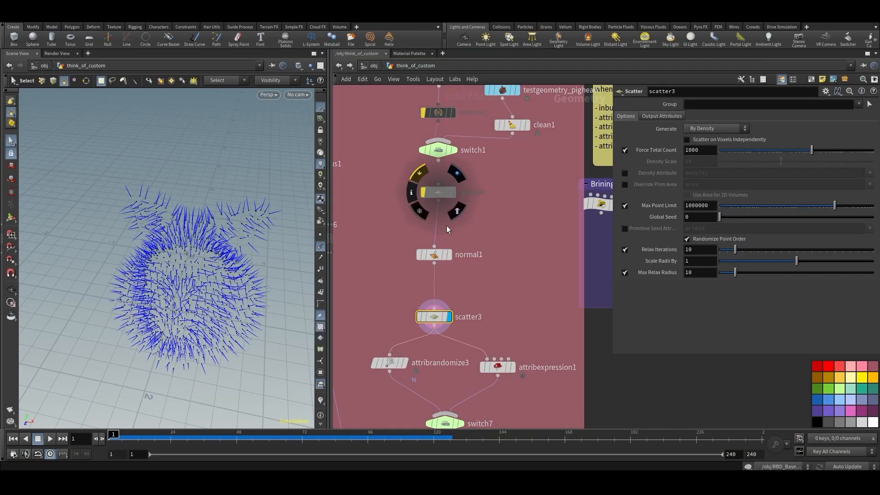
drag(434, 316, 434, 285)
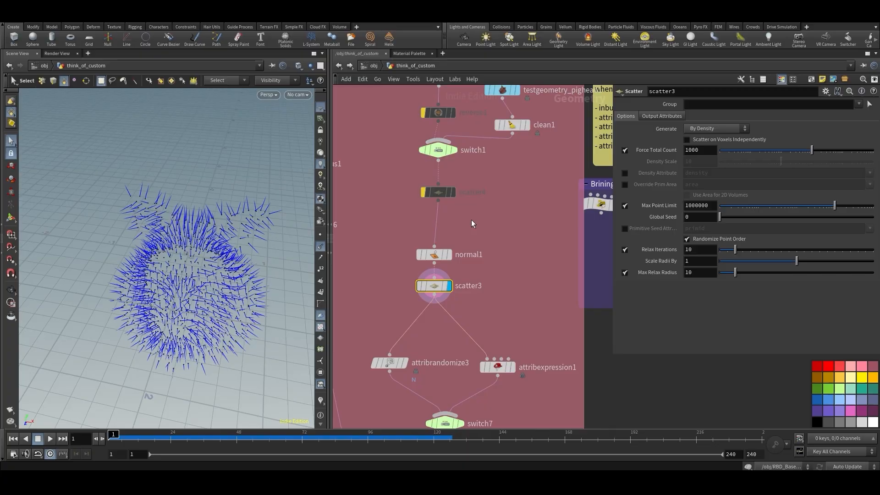
- Enable scatter4 with normal1 displayed to check the normals on pre-scattered points, and bypass scatter4 again
mouse_move(427, 193)
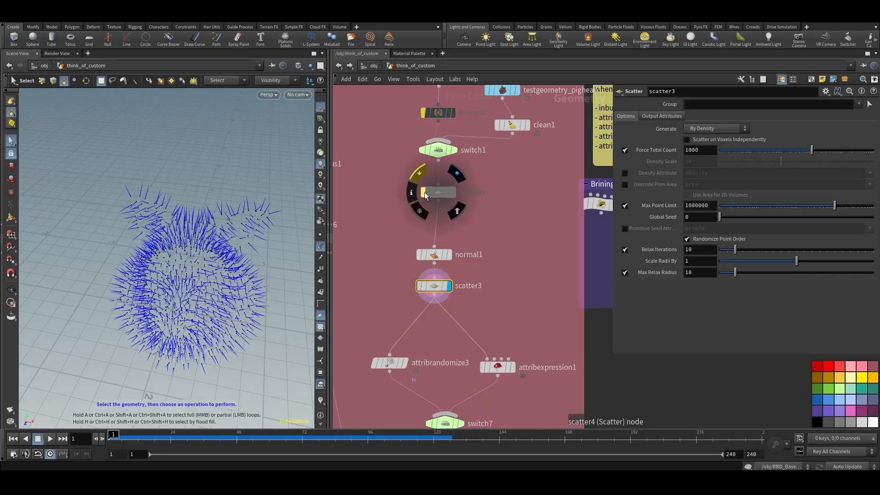
click(447, 255)
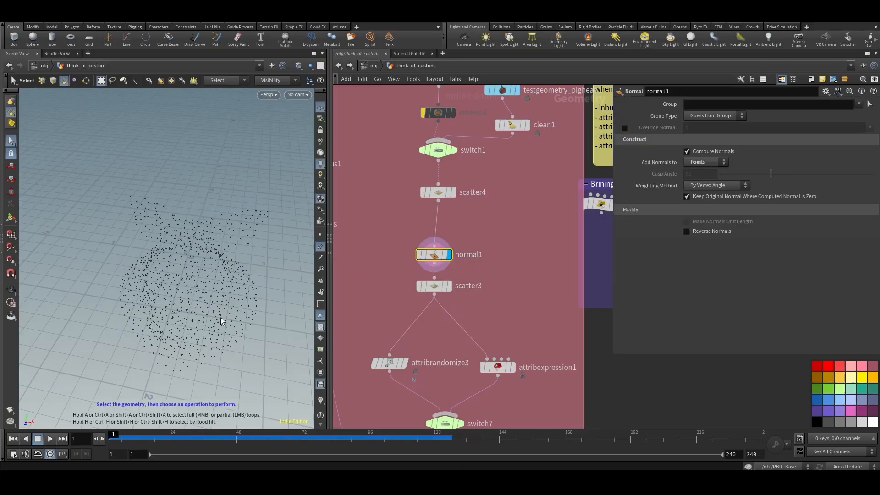
click(422, 191)
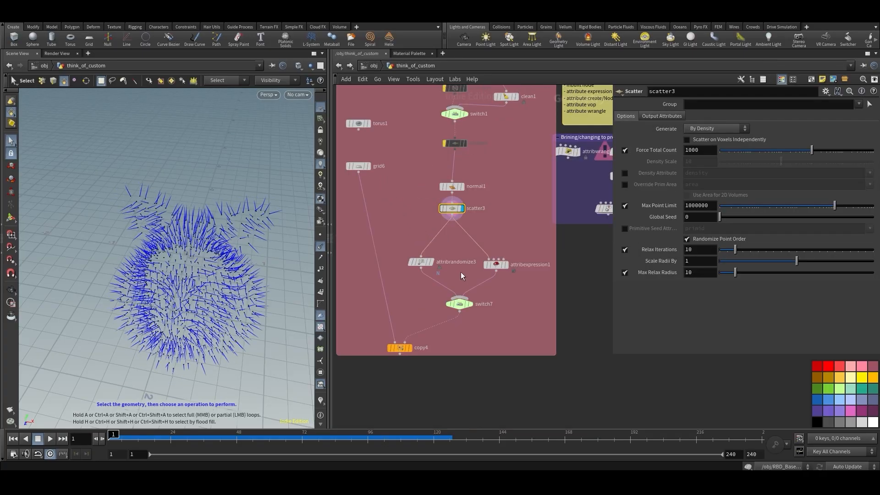
- Examine scatter3's point normals on the pig head from several angles
middle_drag(460, 271, 467, 251)
alt+drag(203, 278, 209, 248)
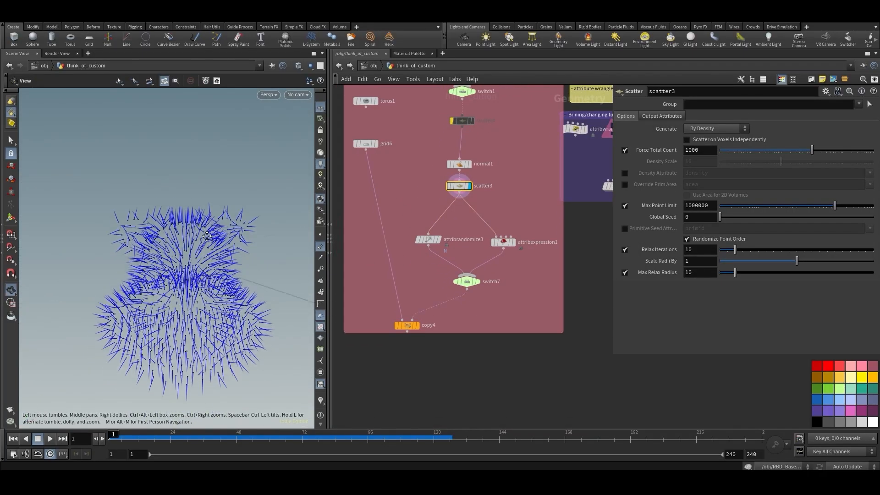
scroll(190, 236, up, 5)
scroll(204, 245, down, 3)
scroll(206, 246, down, 2)
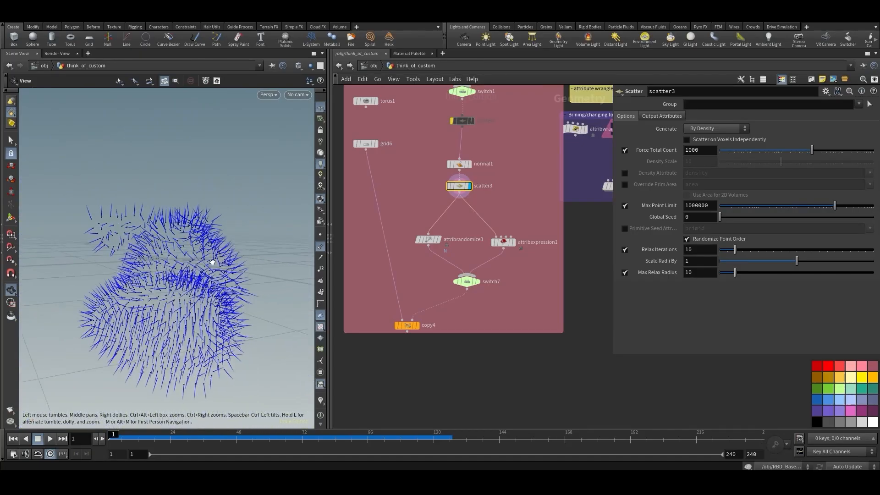
key(s)
- Set switch1's Select Input to 0 to feed the grid into the chain, and examine the scattered grid normals
middle_drag(433, 162, 428, 208)
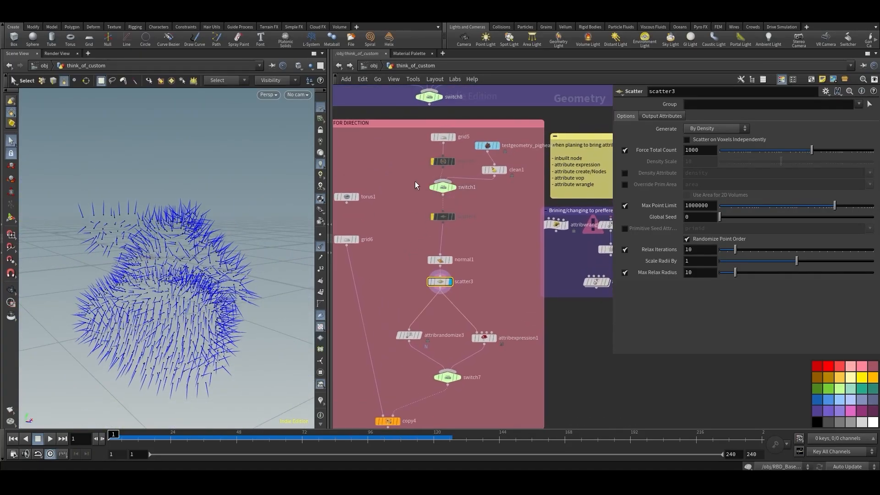
drag(474, 193, 473, 193)
drag(730, 106, 720, 105)
key(h)
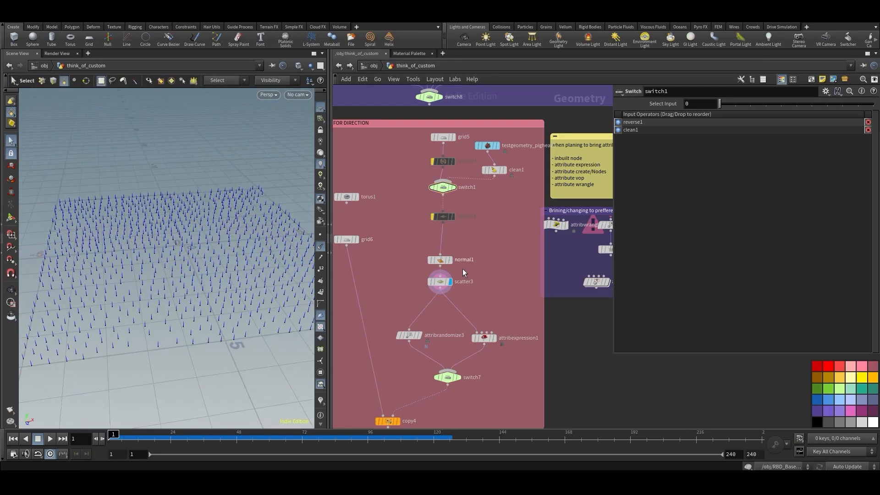
mouse_move(495, 149)
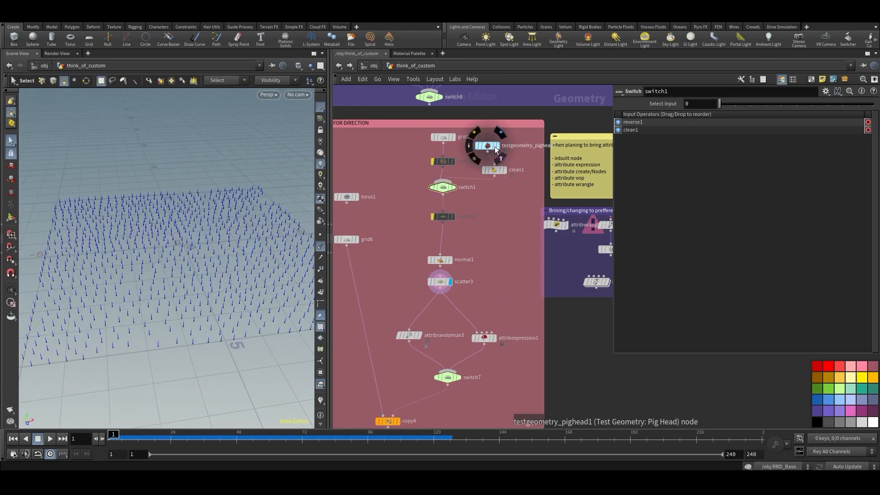
click(429, 191)
drag(728, 103, 712, 106)
drag(222, 321, 156, 303)
key(s)
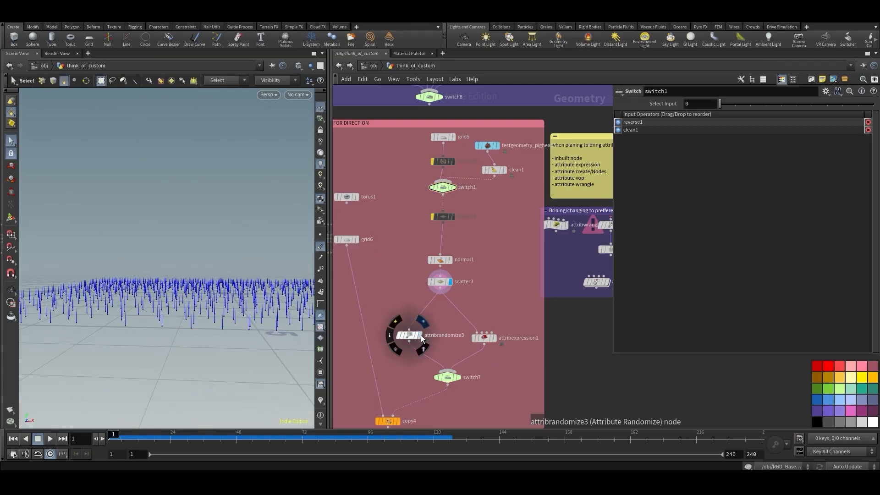
- Display attribrandomize3 to examine the randomized normals, and open the parameters of attribexpression1
click(409, 336)
key(Escape)
mouse_move(226, 320)
mouse_down()
mouse_move(255, 333)
mouse_move(212, 322)
mouse_up()
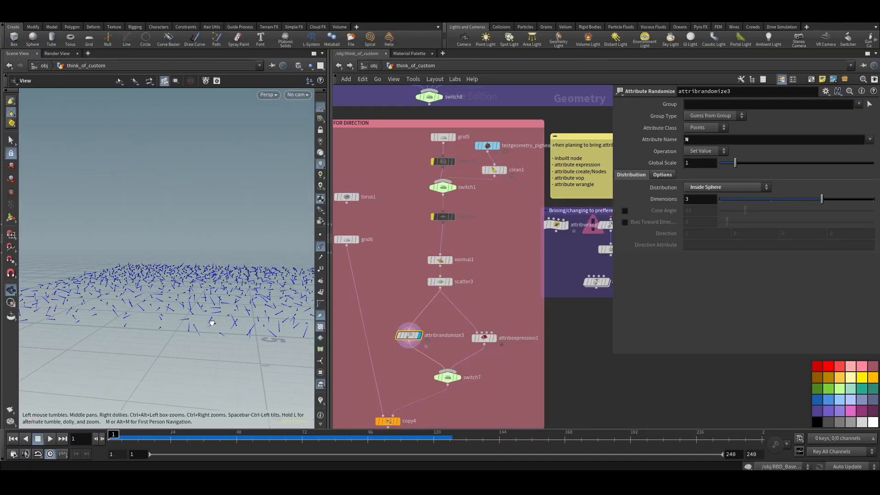
key(s)
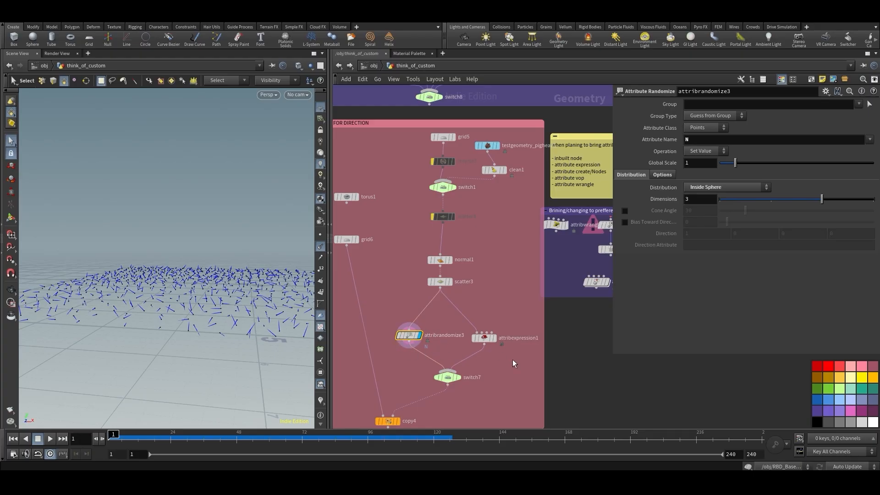
click(484, 338)
- Display copy4 and examine the copied geometry oriented by the point normals
middle_drag(426, 414, 463, 379)
click(435, 387)
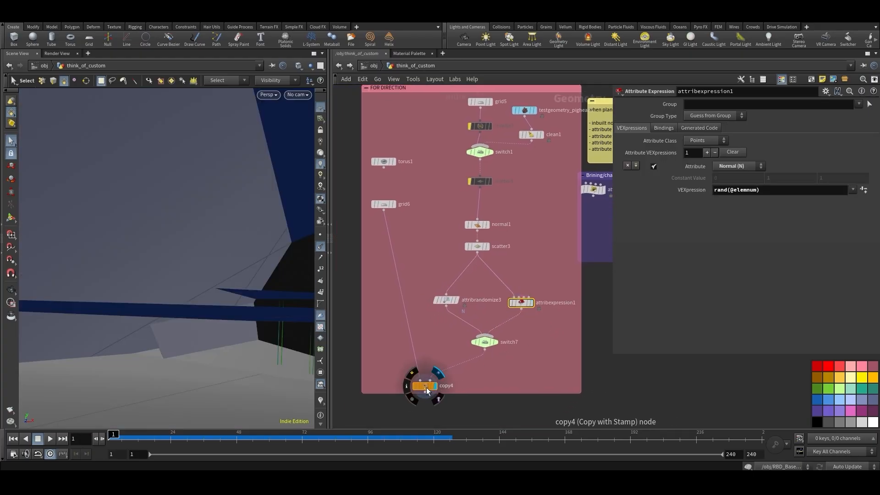
click(426, 390)
key(Escape)
scroll(224, 306, down, 8)
drag(230, 308, 250, 350)
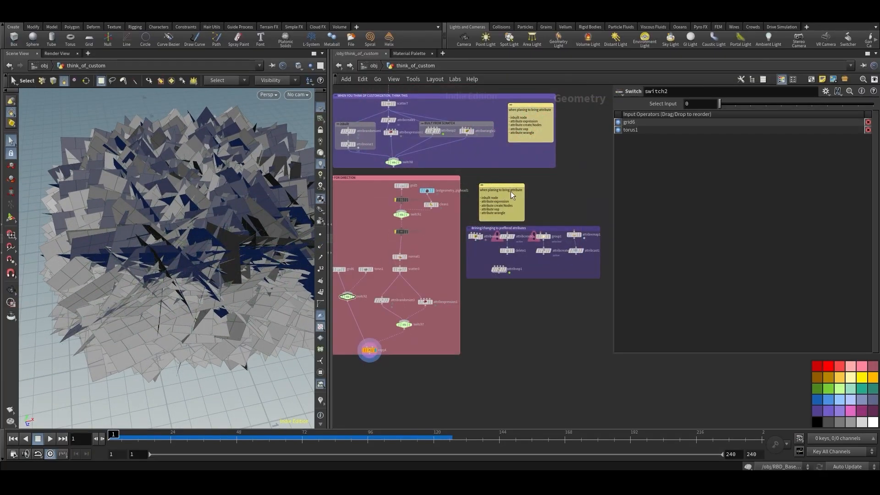
- Read the sticky note on ways to bring in attributes and look over the preferred attributes network below it
scroll(511, 191, up, 5)
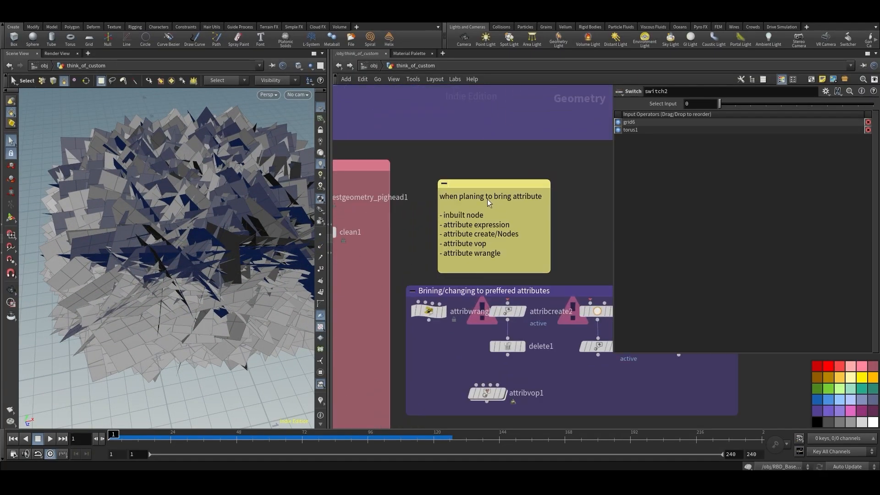
scroll(505, 198, up, 3)
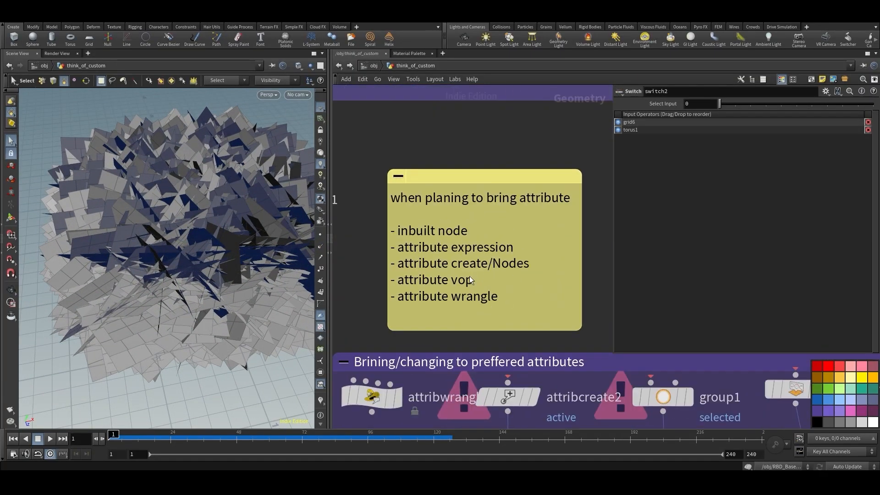
scroll(408, 241, down, 5)
middle_drag(584, 271, 495, 251)
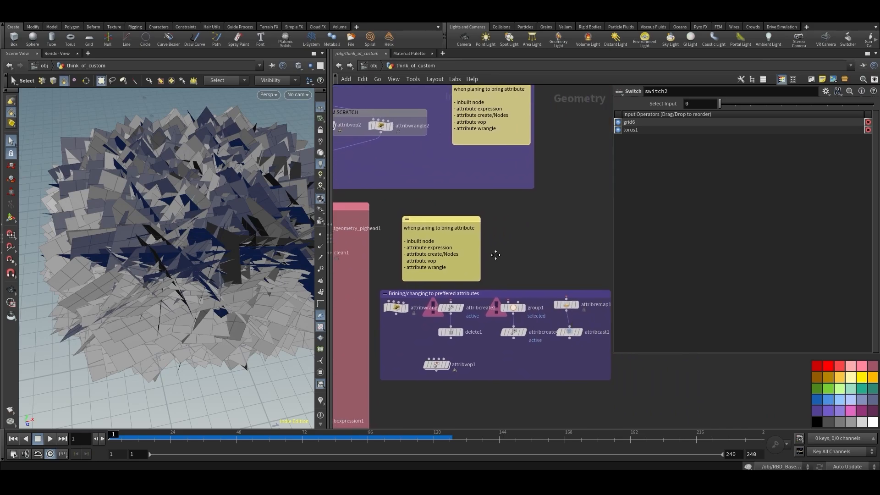
scroll(495, 252, down, 4)
- Return to the object level and open the Intro_Attributes network at the Example_4B branch of the Attribute Create section
click(374, 66)
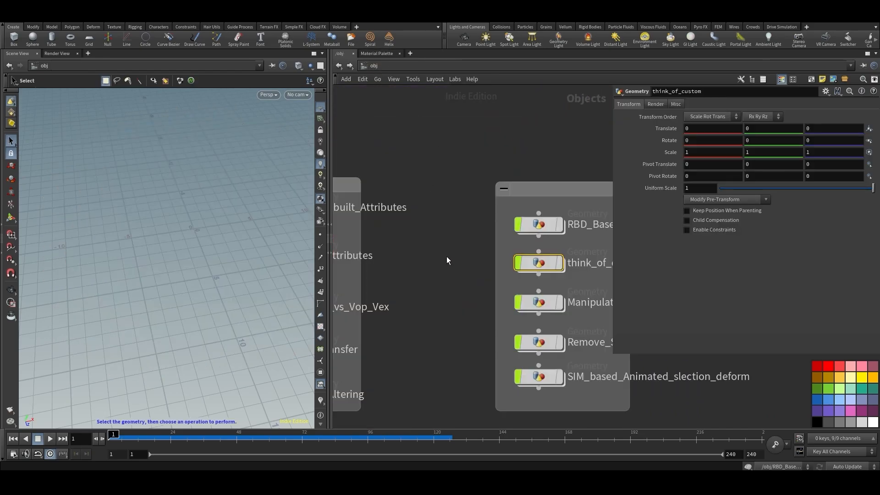
double_click(402, 244)
scroll(539, 337, up, 3)
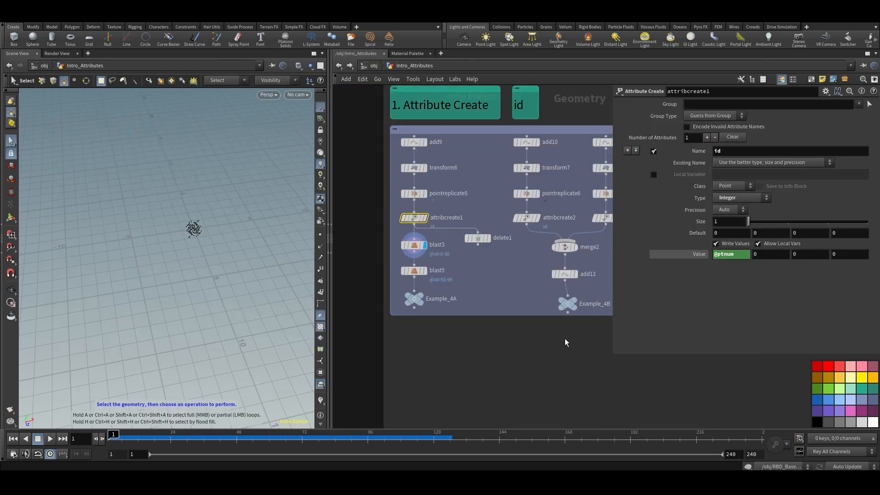
middle_drag(609, 269, 559, 275)
scroll(518, 282, up, 2)
scroll(560, 275, down, 1)
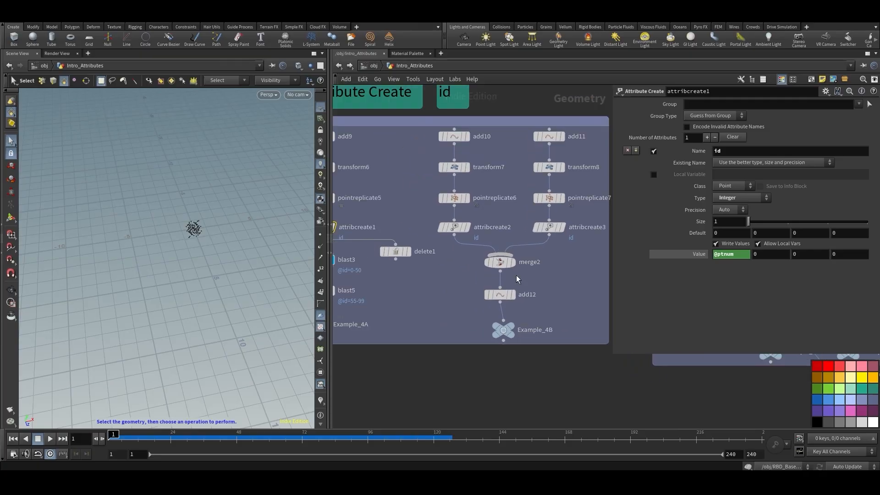
middle_drag(454, 273, 418, 290)
- Display pointreplicate6 and show point numbers on its replicated points
click(445, 215)
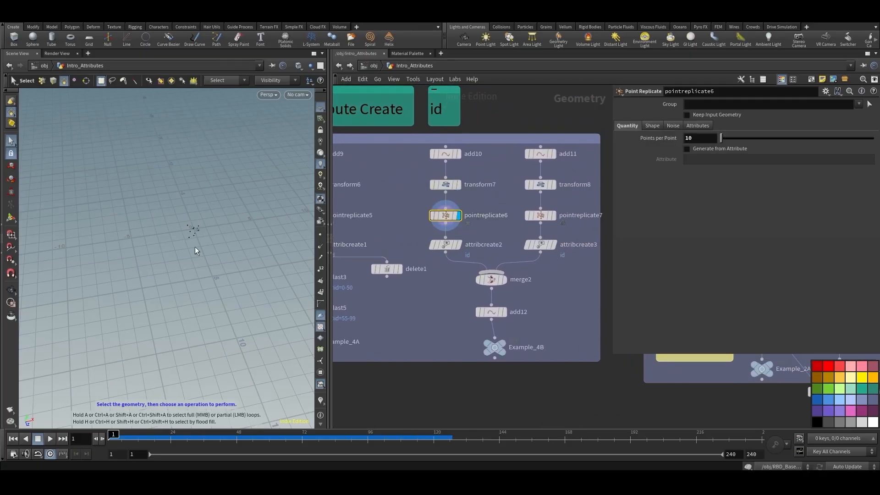
scroll(194, 250, up, 5)
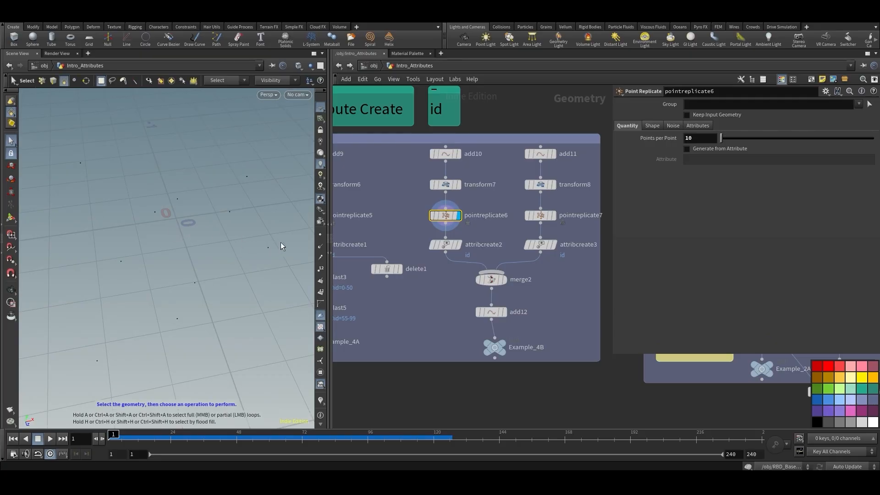
click(321, 268)
alt+drag(226, 257, 233, 243)
middle_drag(421, 287, 461, 304)
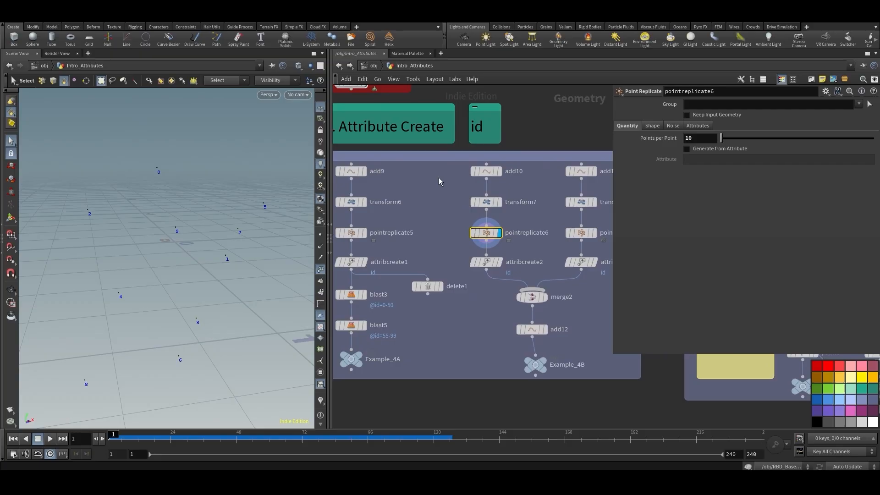
- Display add10, pointreplicate6 and attribcreate2 in turn to inspect the source point, its replicas and the id attribute
click(490, 173)
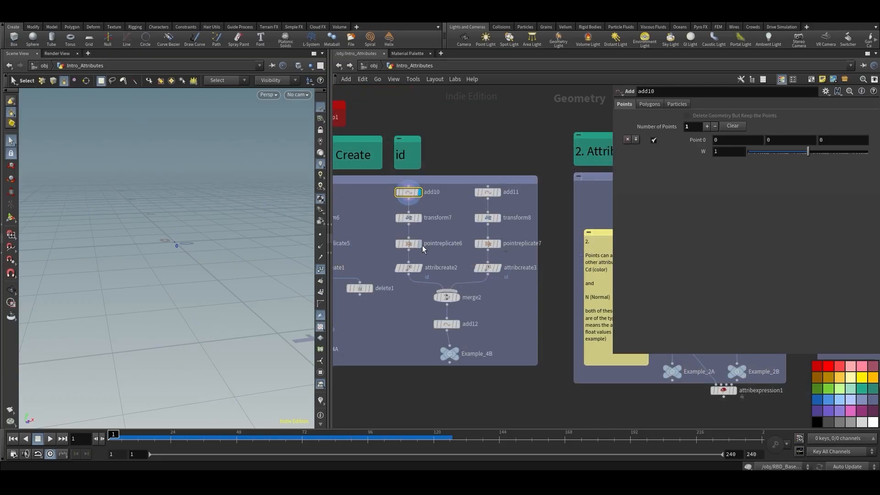
click(412, 247)
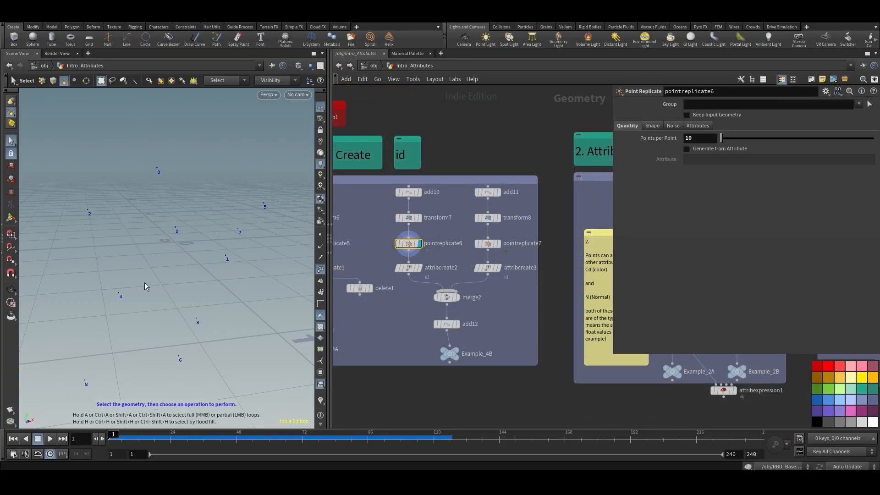
click(420, 271)
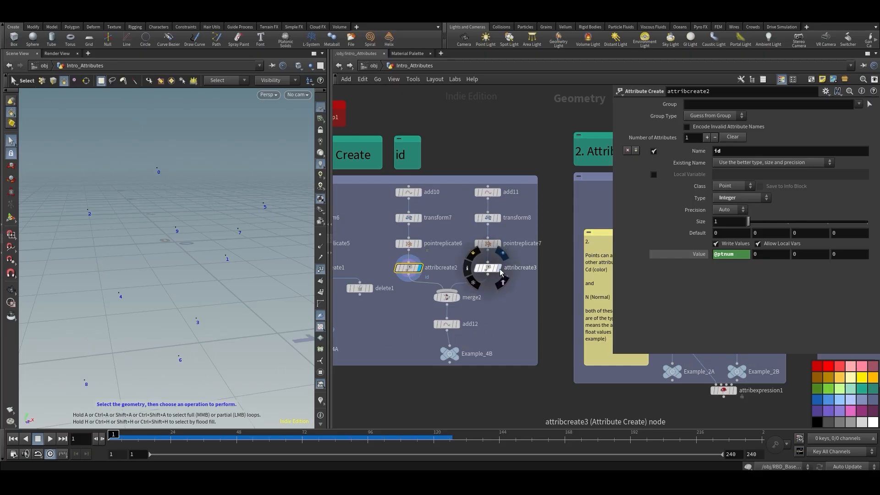
- Display attribcreate3 and examine the second set of points and its id attribute settings
click(486, 270)
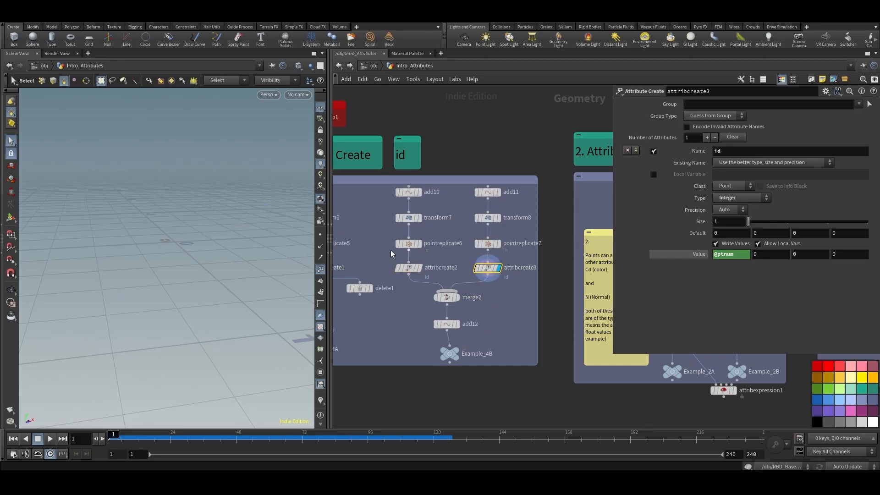
key(Escape)
drag(200, 281, 175, 306)
key(s)
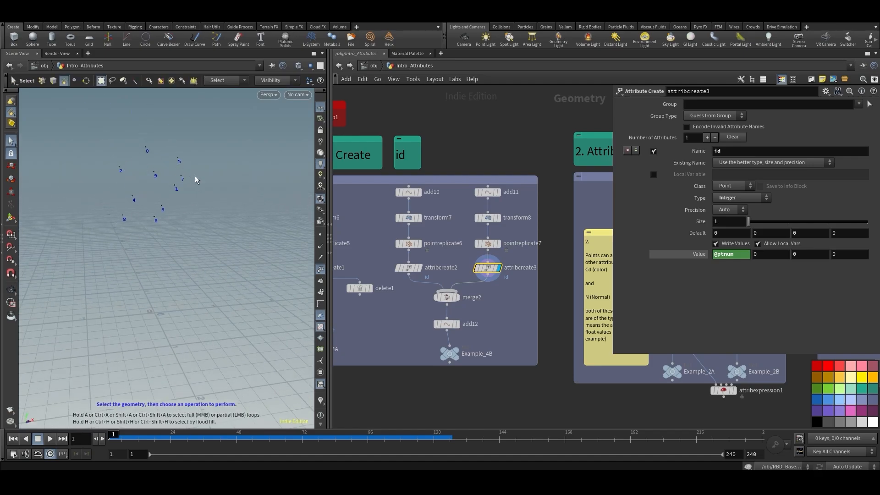
scroll(424, 276, up, 3)
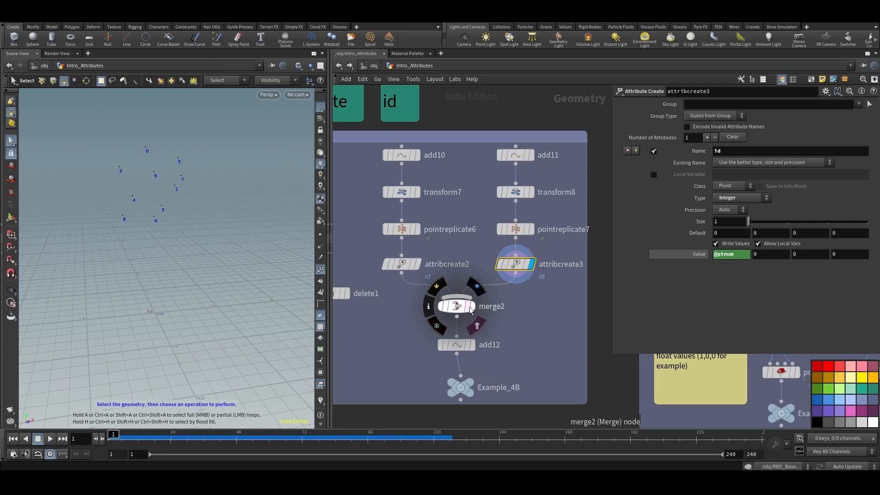
- Display merge2 and examine how points in the upper and lower sets correspond
click(470, 306)
key(Escape)
drag(229, 321, 220, 211)
key(s)
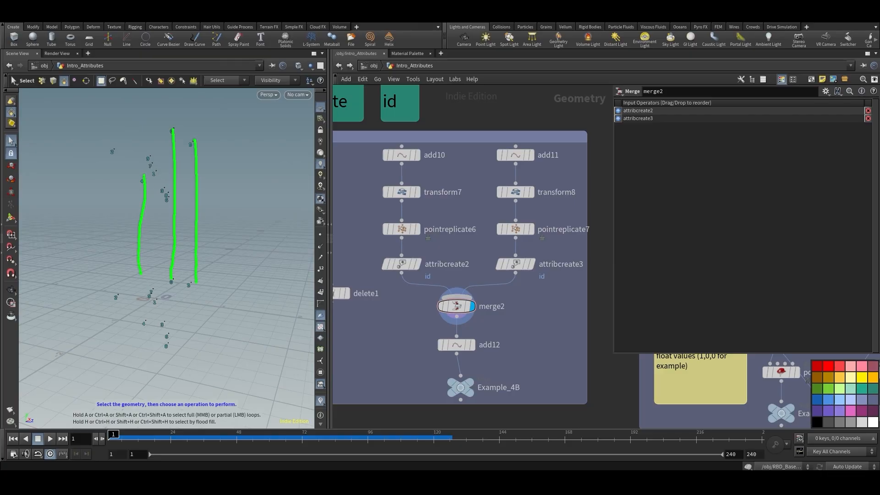
drag(113, 290, 113, 159)
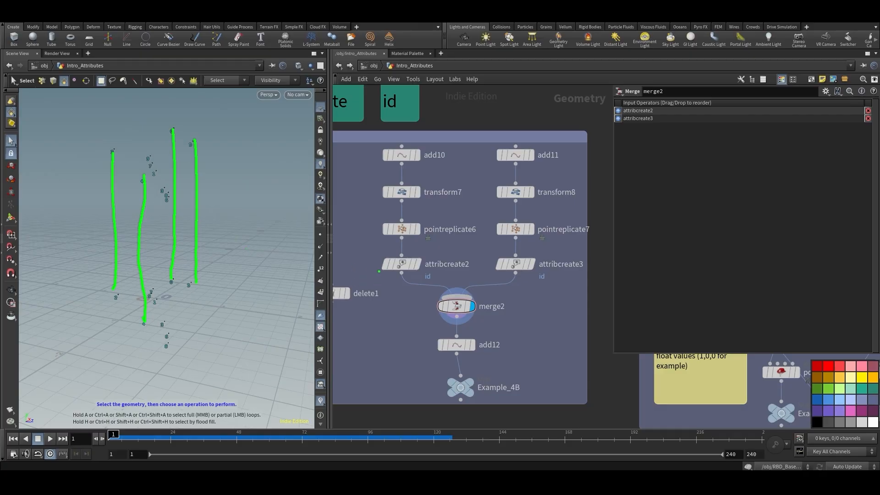
- Display and select add12 to inspect the polygon lines it builds between points by the id attribute
alt+drag(178, 223, 196, 188)
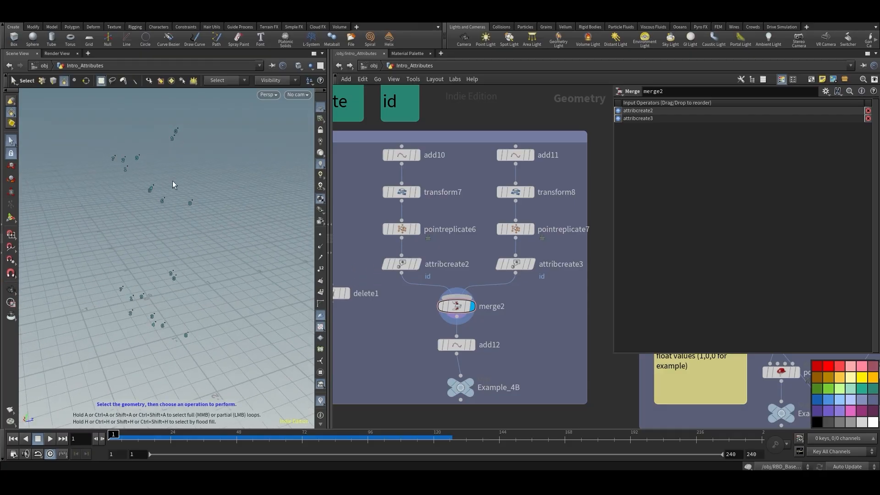
click(473, 350)
click(446, 350)
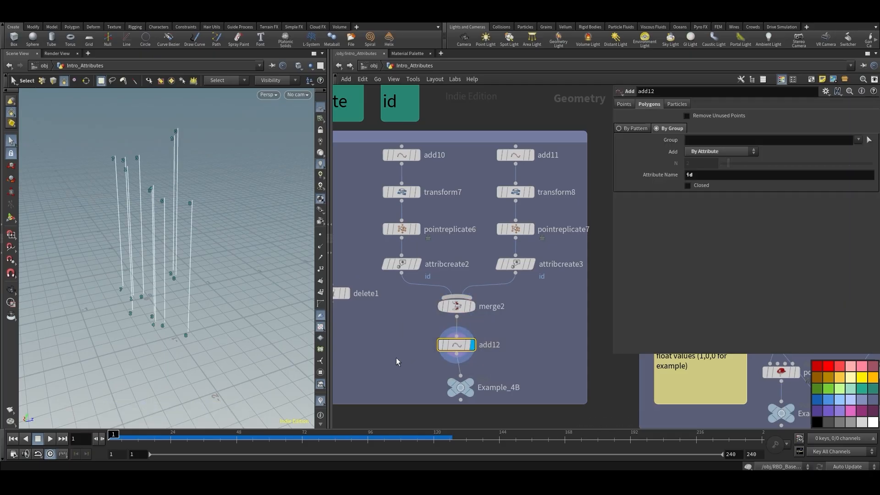
- Switch add12's polygon creation to By Pattern for comparison and return it to By Group
click(632, 127)
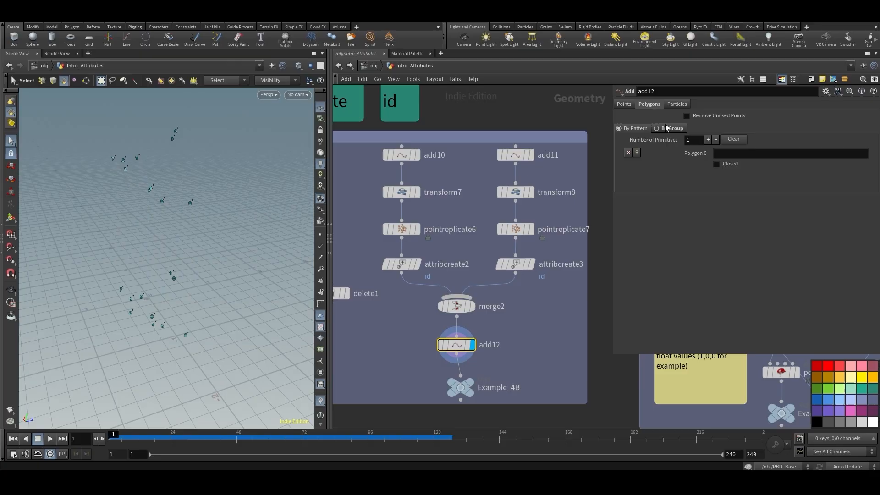
click(667, 128)
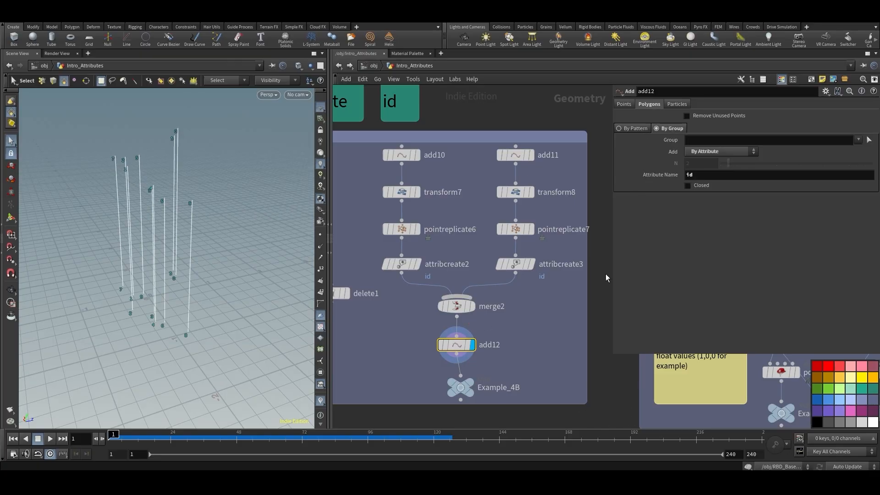
- Create a new Add node from merge2's output beside add12 and display it
click(457, 316)
key(Tab)
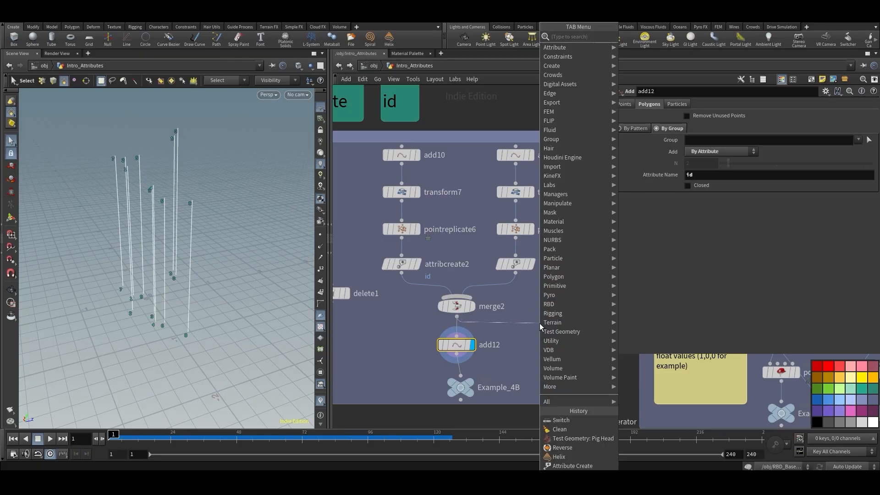
text(add)
key(Return)
click(539, 323)
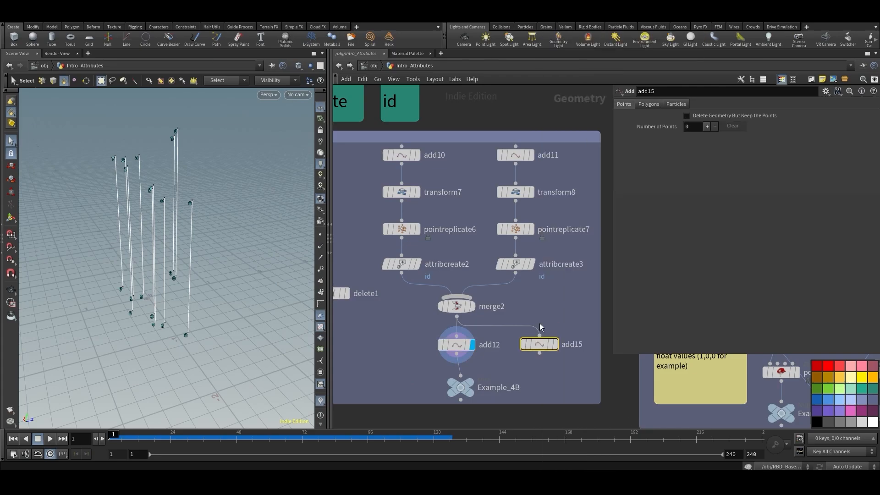
click(555, 344)
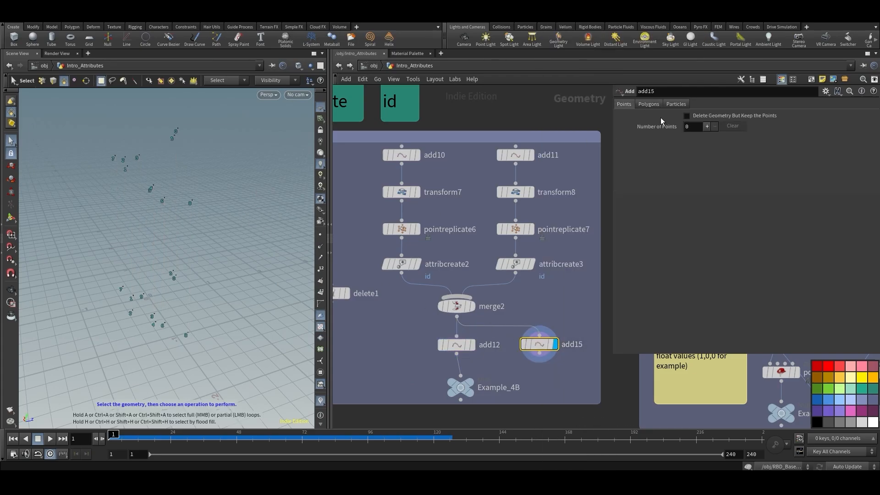
- Make the new Add node build polygons By Group through all points and examine the resulting lines
click(650, 104)
click(665, 129)
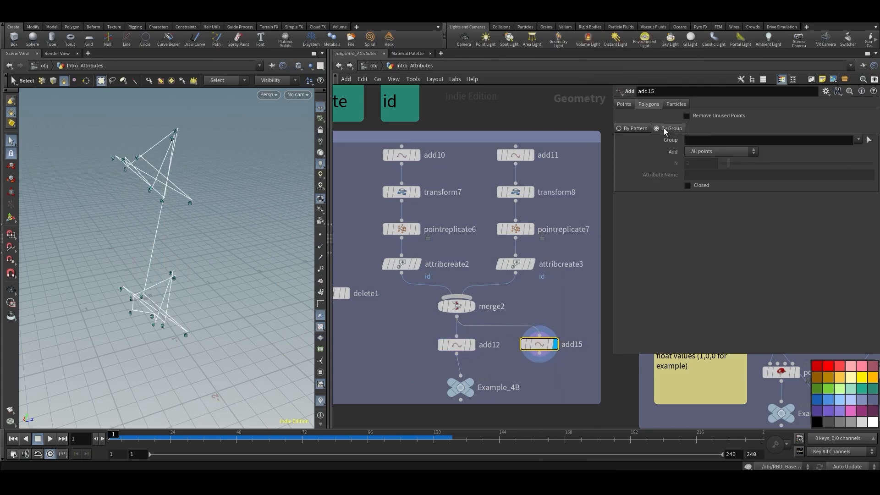
key(Escape)
drag(249, 263, 234, 253)
key(s)
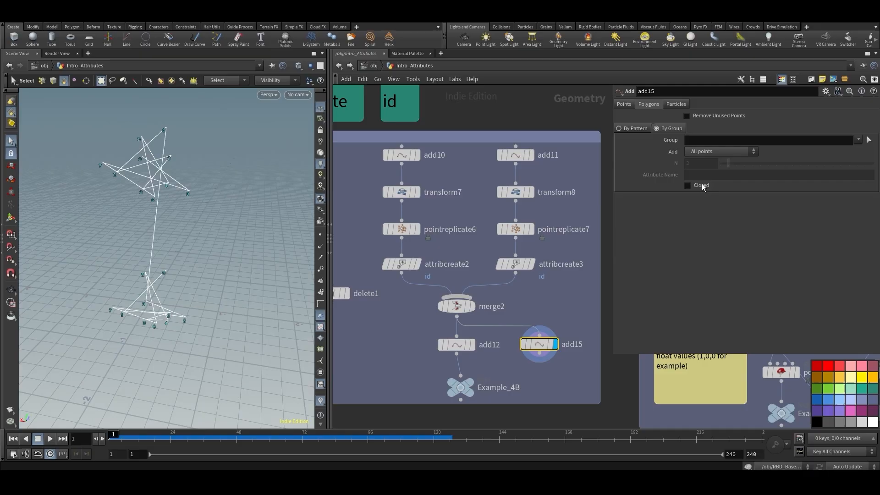
- Set the new Add node to connect points By Attribute using id, and inspect the lines
click(735, 150)
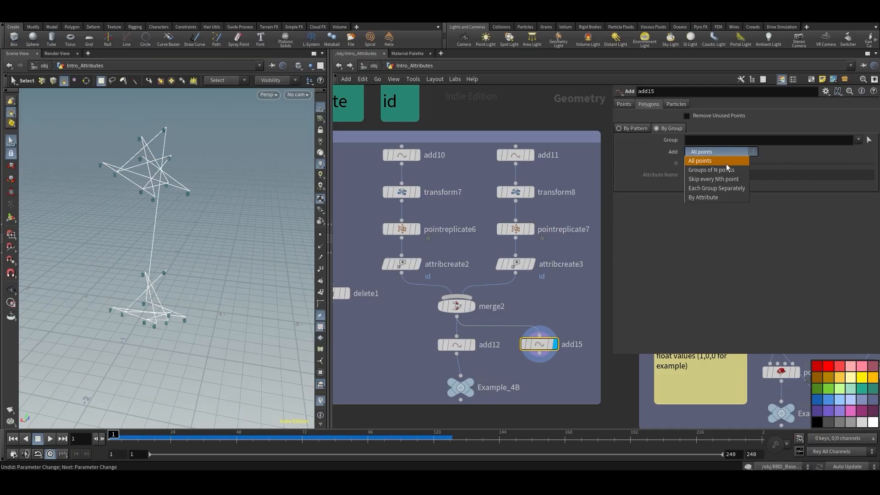
click(708, 197)
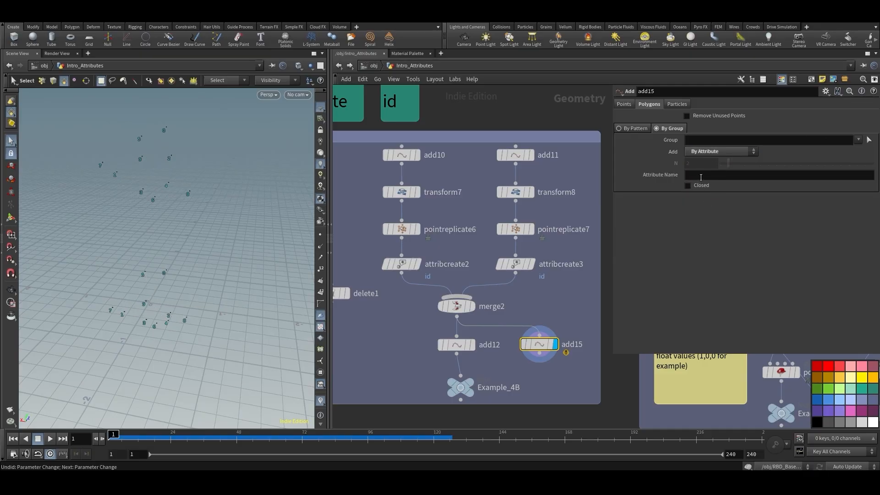
click(701, 176)
key(Return)
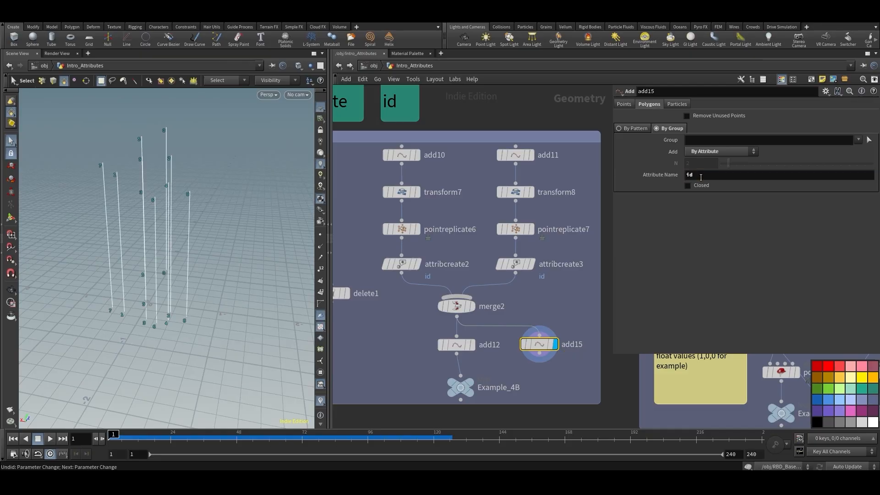
key(Escape)
drag(247, 273, 220, 258)
key(s)
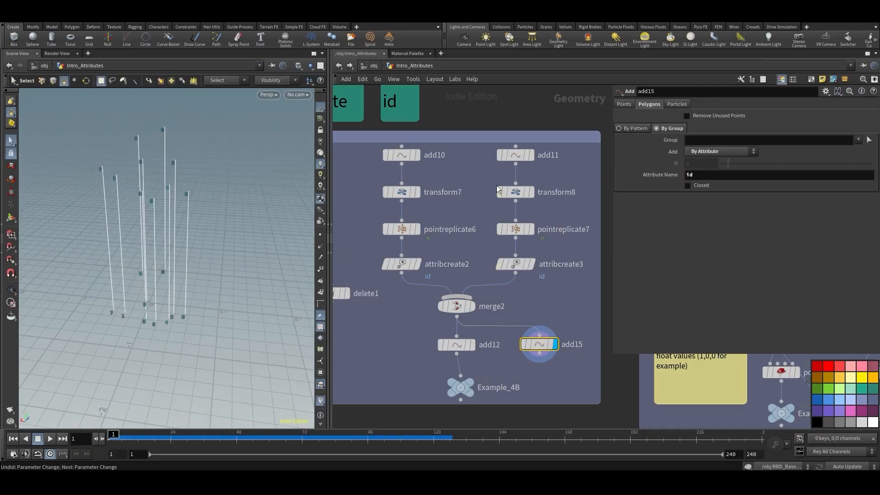
- Shift the upper point set about 1.43 units along X through transform8
drag(483, 177, 538, 198)
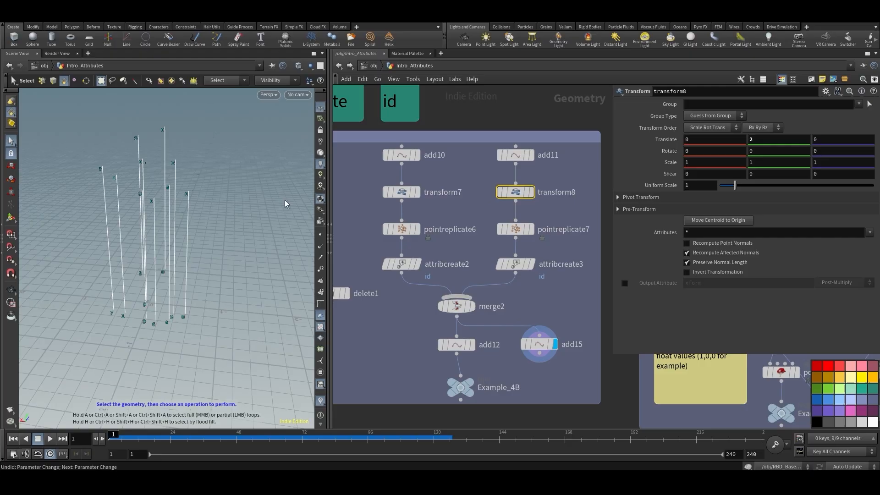
click(10, 219)
drag(125, 165, 30, 166)
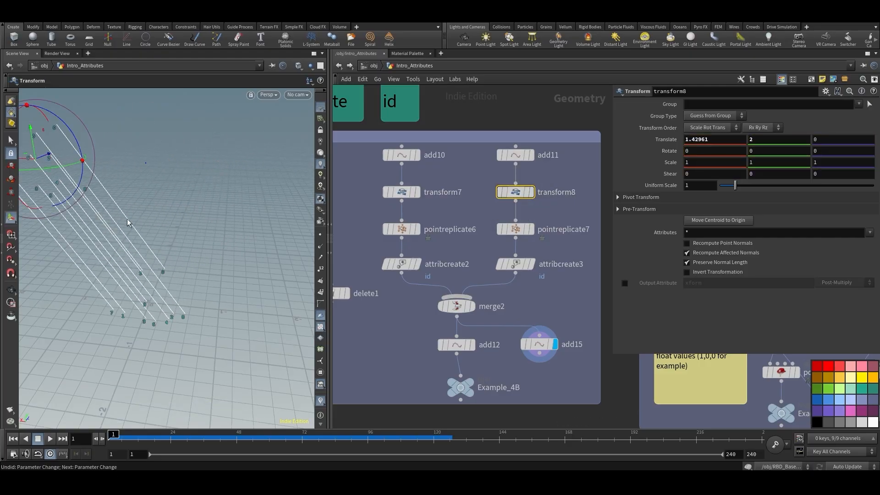
- Undo the transform8 move and delete the extra Add node connected to merge2
key(ctrl+z)
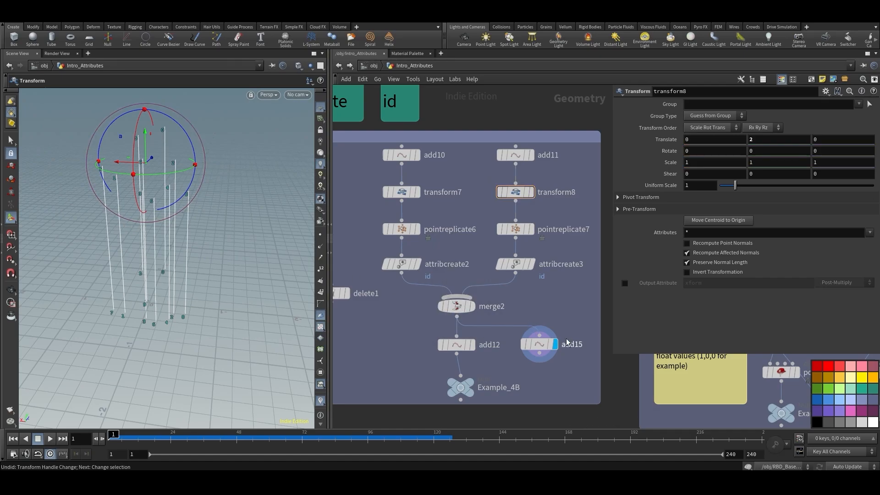
click(540, 344)
key(Delete)
- Display add2, pointreplicate2 and color1 in the Attribute expression network to inspect how the points are replicated and coloured
middle_drag(532, 312, 244, 327)
scroll(423, 251, down, 3)
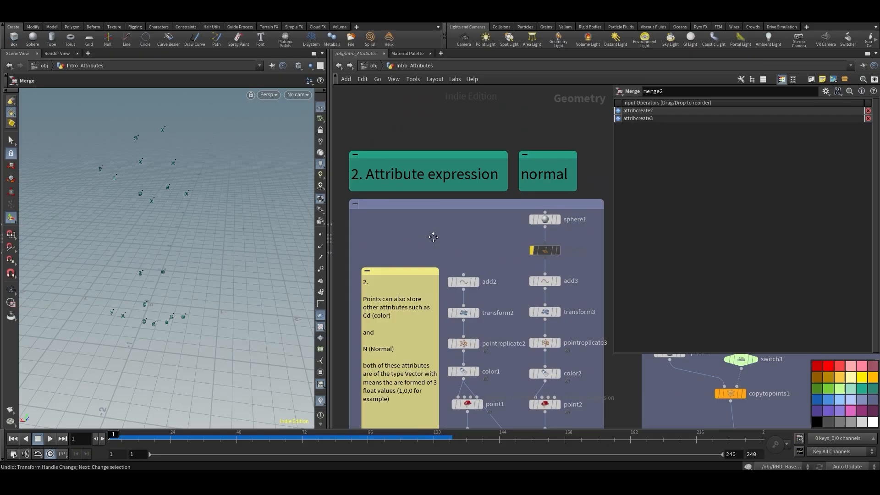
middle_drag(432, 240, 409, 144)
scroll(410, 151, up, 2)
click(447, 197)
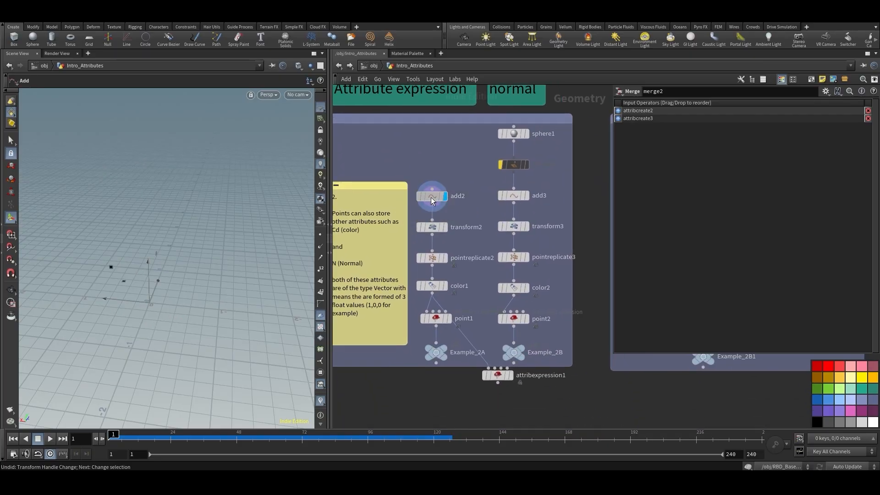
click(444, 258)
click(439, 261)
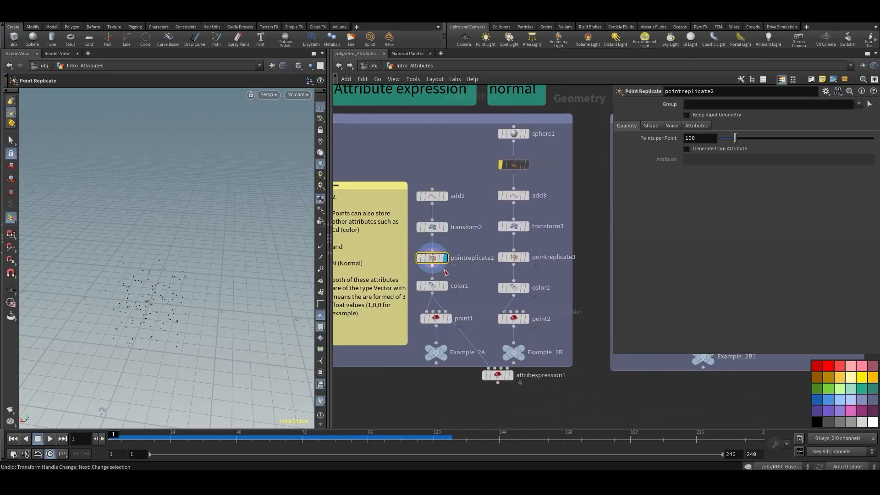
click(444, 287)
click(435, 290)
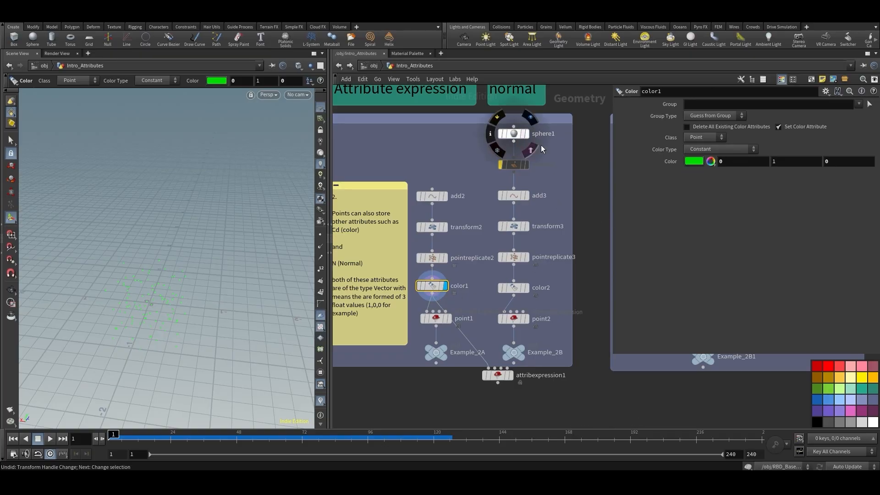
- Display sphere1, add3, transform3, pointreplicate3 and color2 in turn to inspect the sphere-based point setup
click(526, 134)
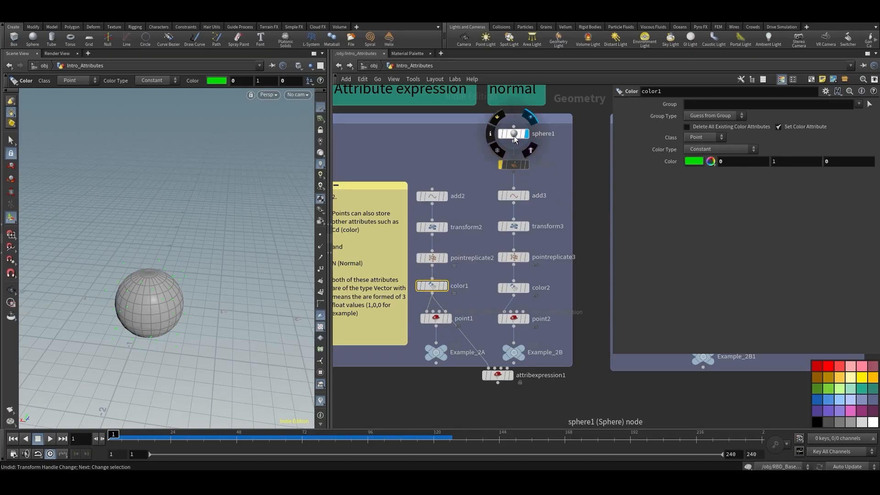
click(517, 134)
click(526, 196)
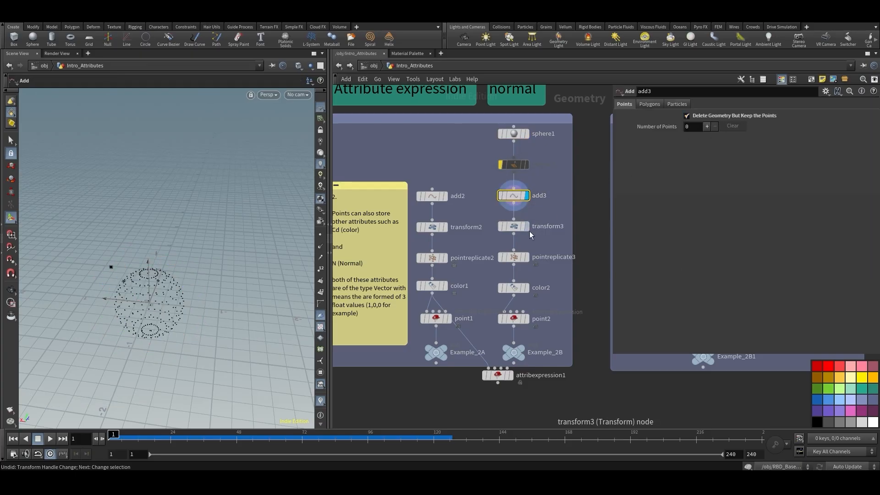
click(515, 226)
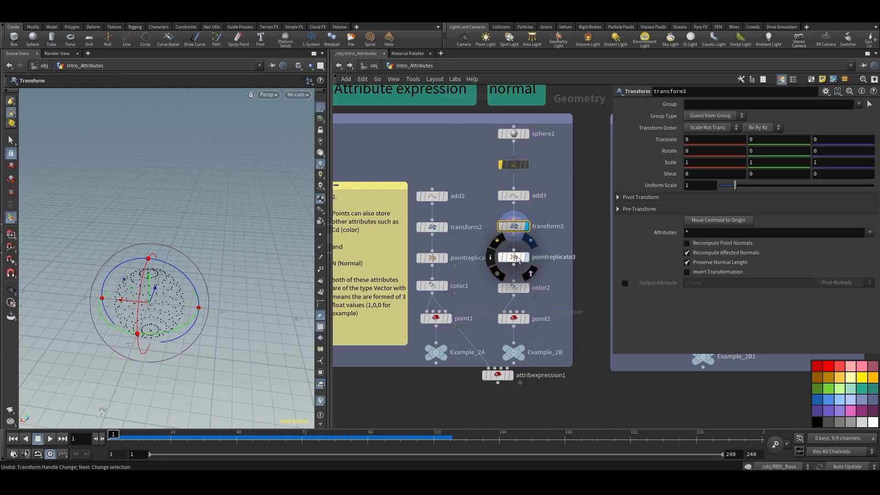
click(515, 257)
alt+drag(159, 288, 174, 261)
click(516, 288)
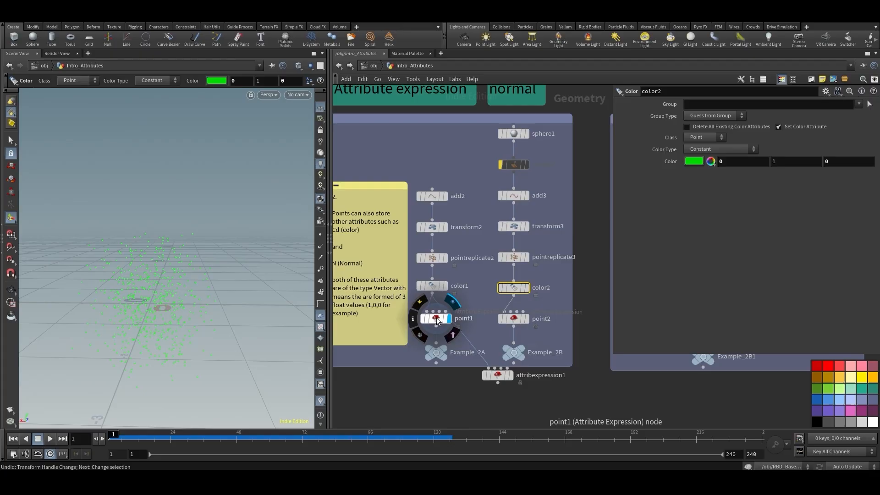
- Display point1 and compare it with pointreplicate2, examining its Normal (N) expression settings
click(450, 318)
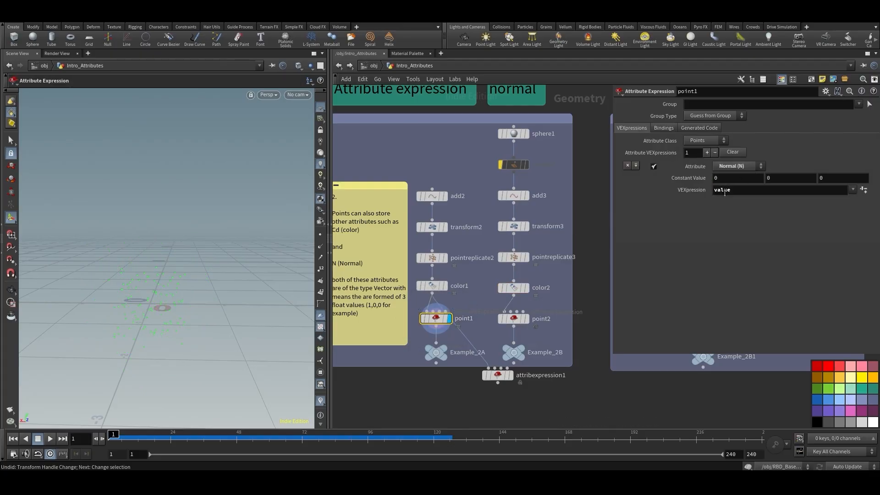
scroll(474, 285, up, 3)
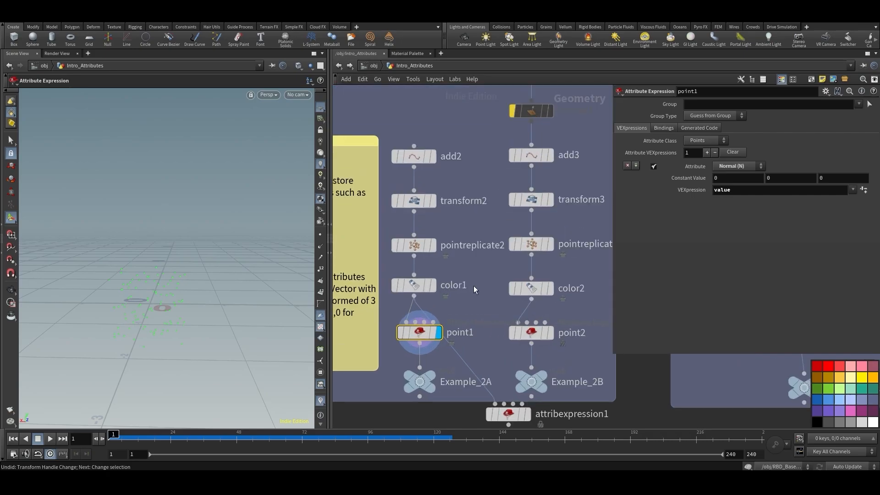
click(461, 241)
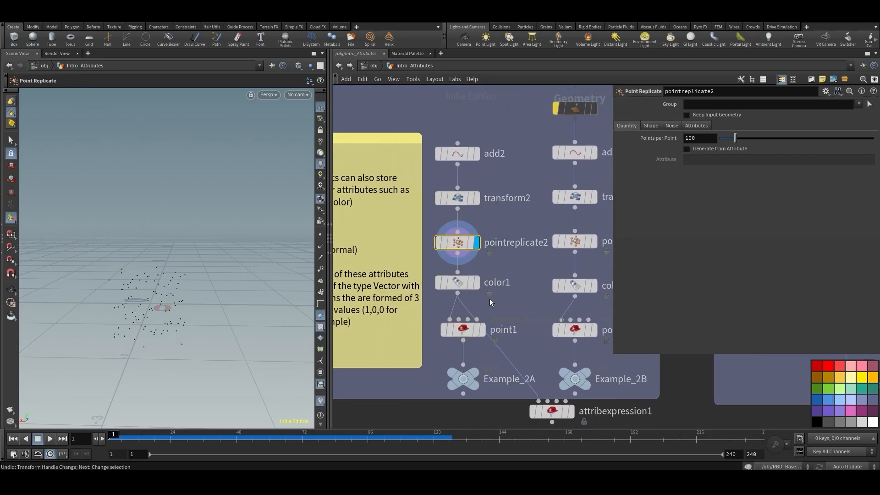
click(470, 333)
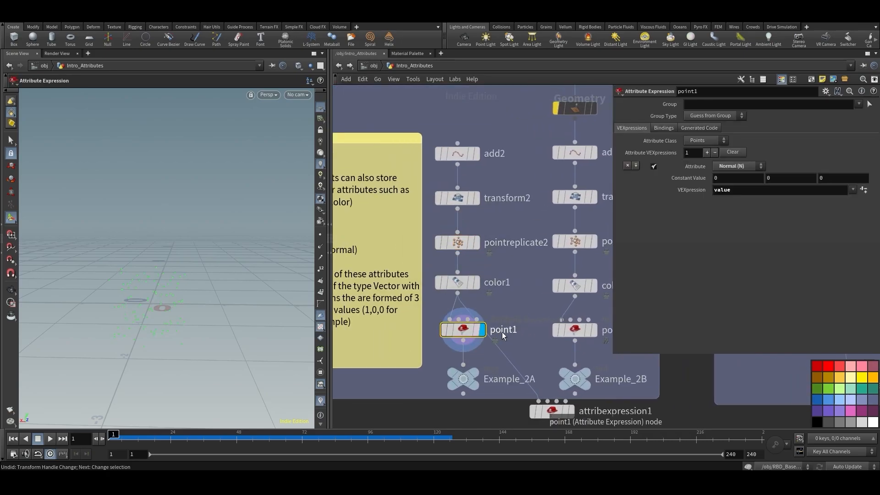
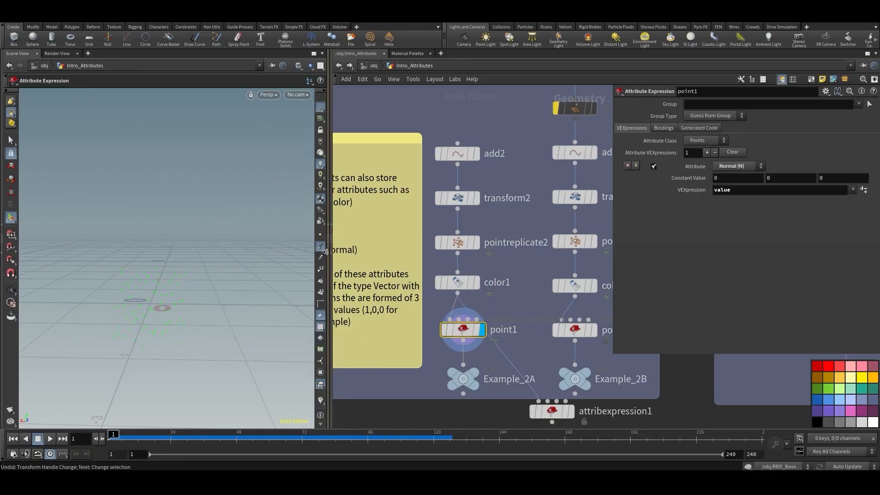
- Reveal the Geometry Spreadsheet and examine the N values of point1 and point2
click(329, 236)
scroll(413, 243, down, 15)
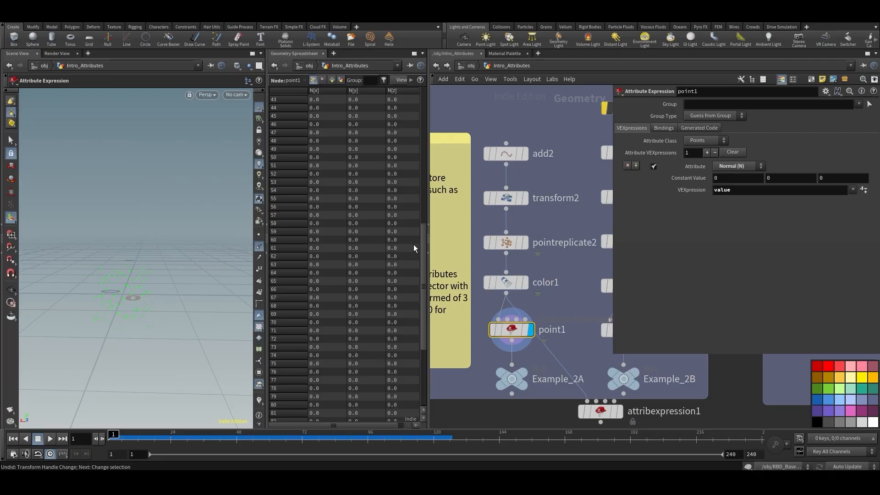
scroll(413, 138, up, 15)
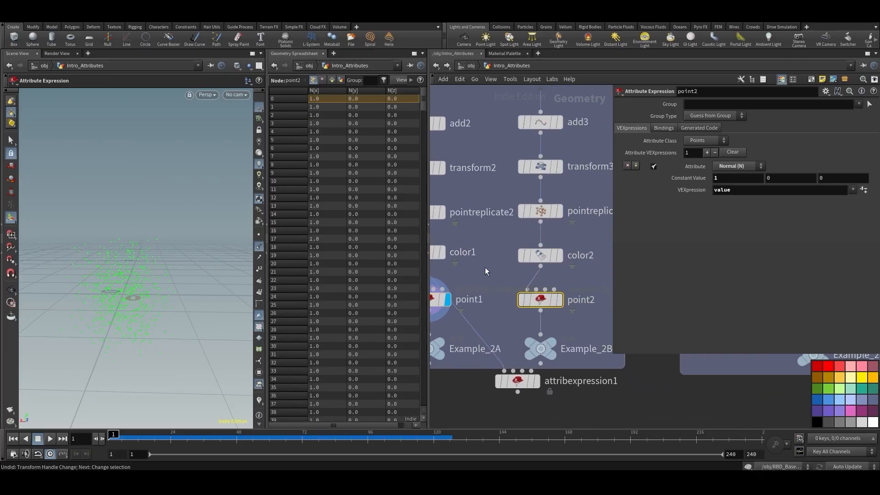
- Set point1's Normal (N) constant value to 1, 1, 1
middle_drag(485, 267, 534, 265)
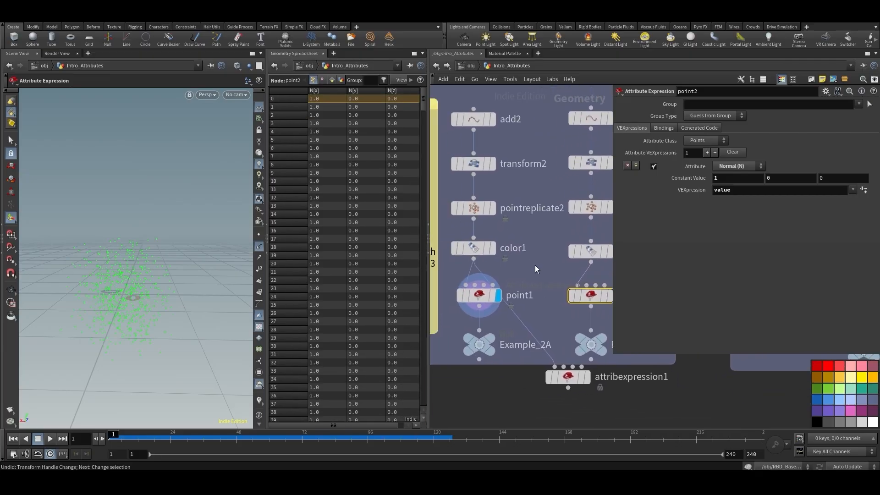
click(455, 298)
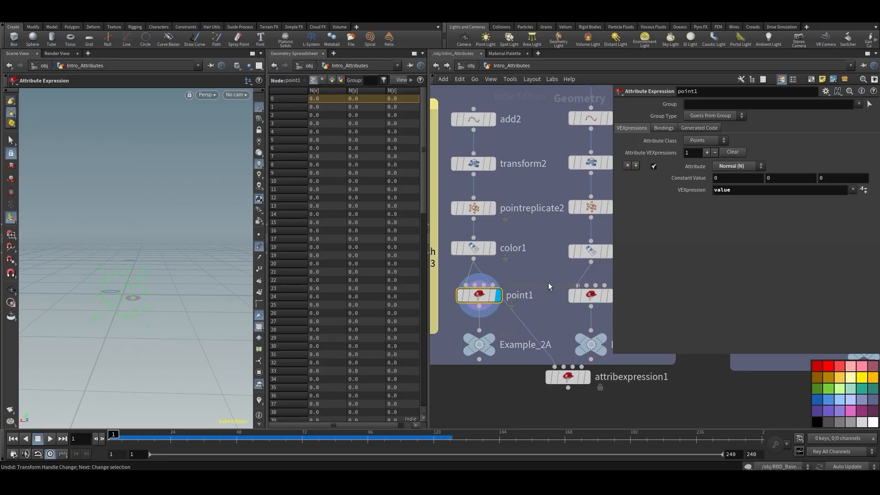
click(736, 180)
key(Return)
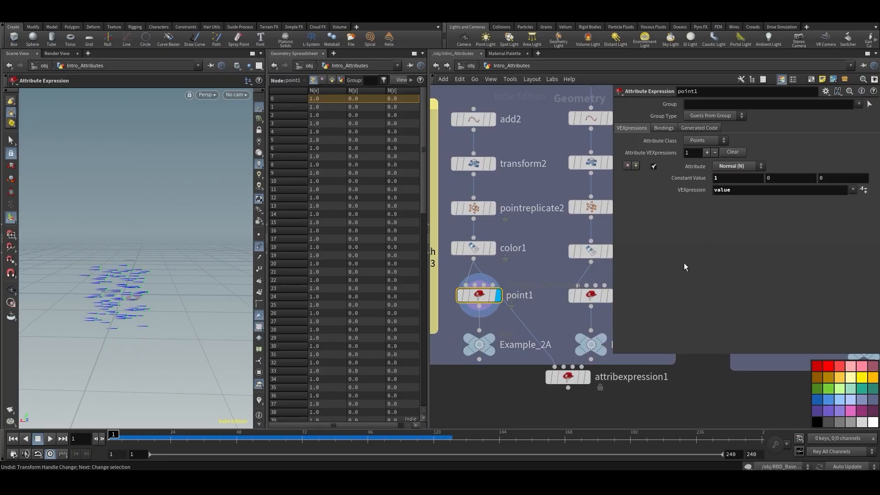
click(782, 179)
text(1)
click(835, 177)
text(1)
key(Return)
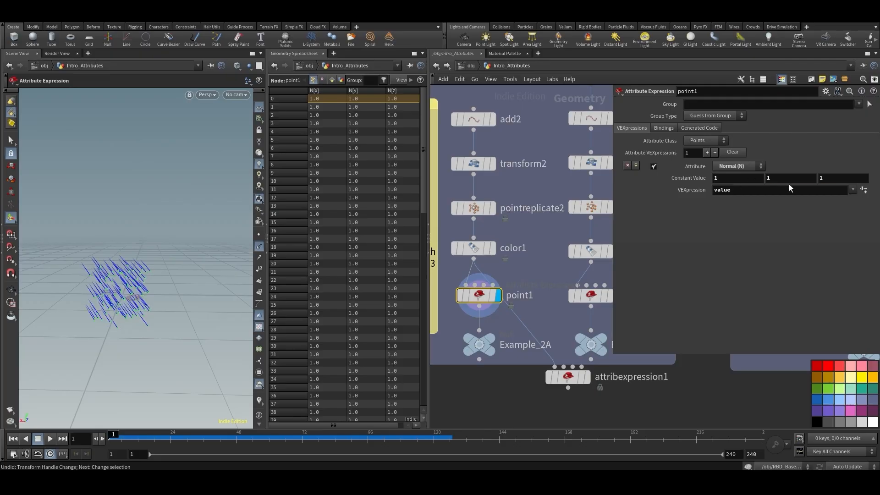
- Display group1 in the Attribute random/adjust network and inspect its point group settings
middle_drag(724, 177, 672, 176)
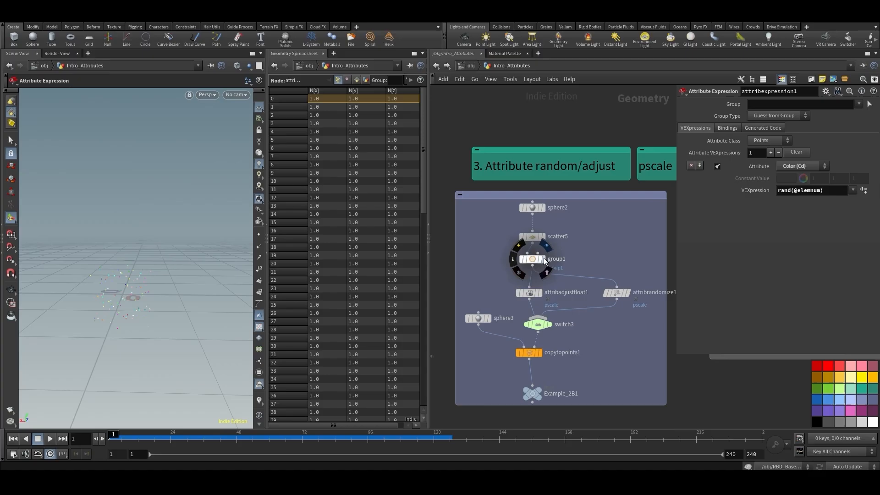
click(533, 259)
scroll(222, 275, up, 3)
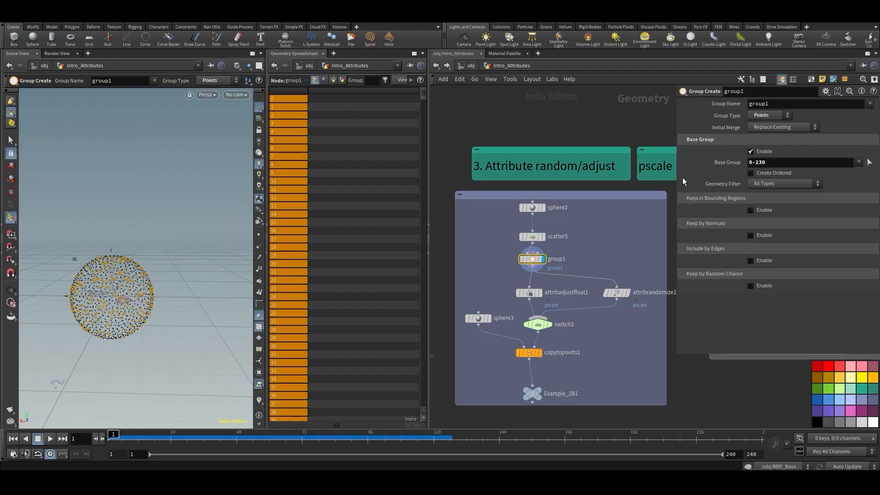
- Display attribrandomize1 and examine its pscale distribution settings and resulting point values
middle_drag(618, 254, 573, 244)
click(581, 283)
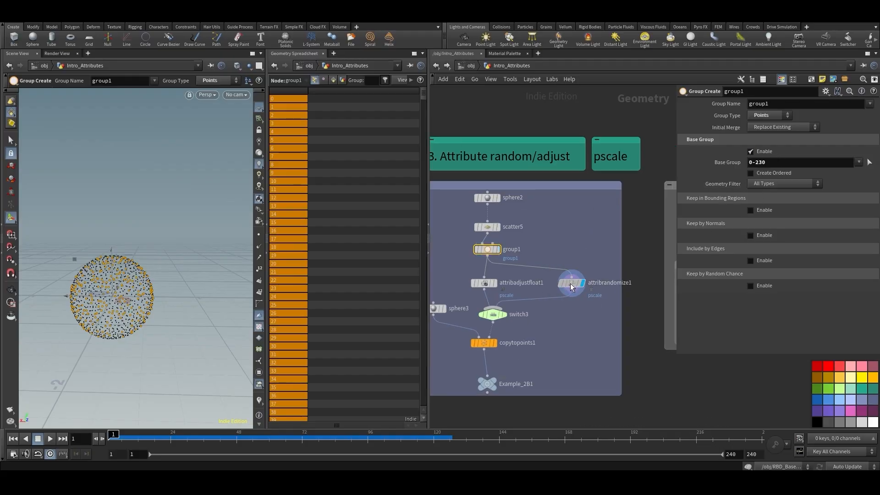
click(480, 315)
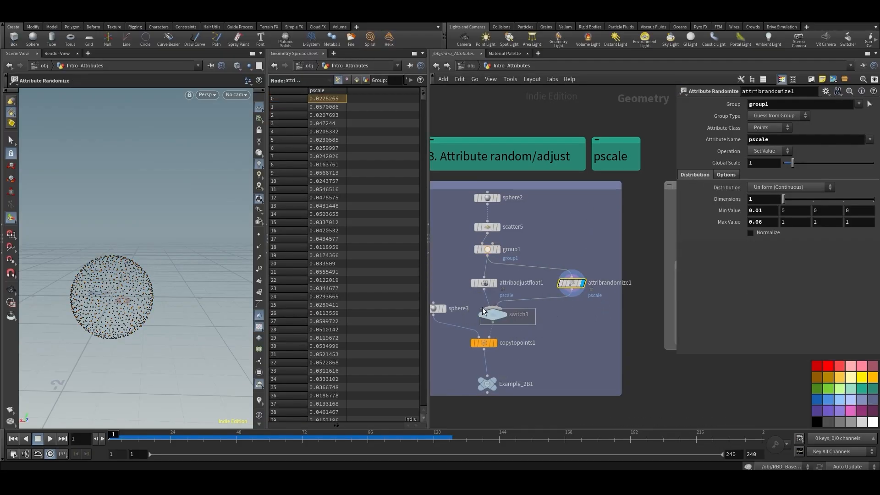
click(573, 283)
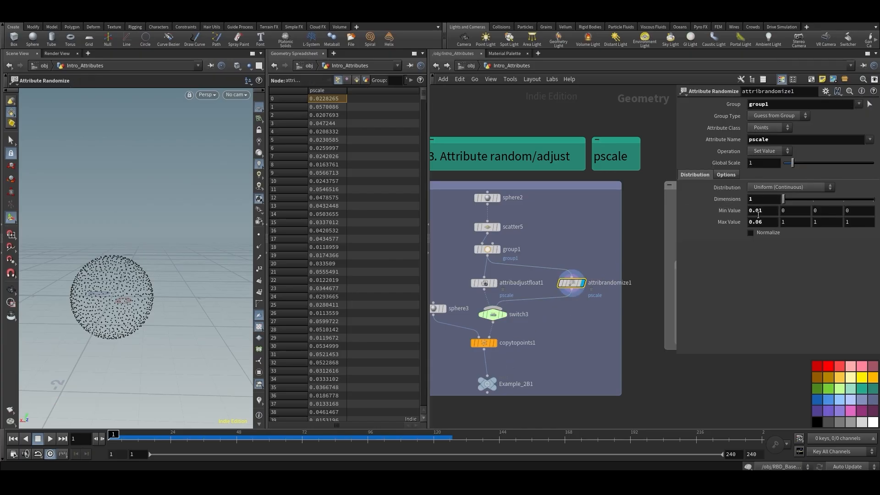
- Check switch3's selected input, then display copytopoints1 and inspect the randomly sized spheres from several angles
scroll(537, 344, up, 2)
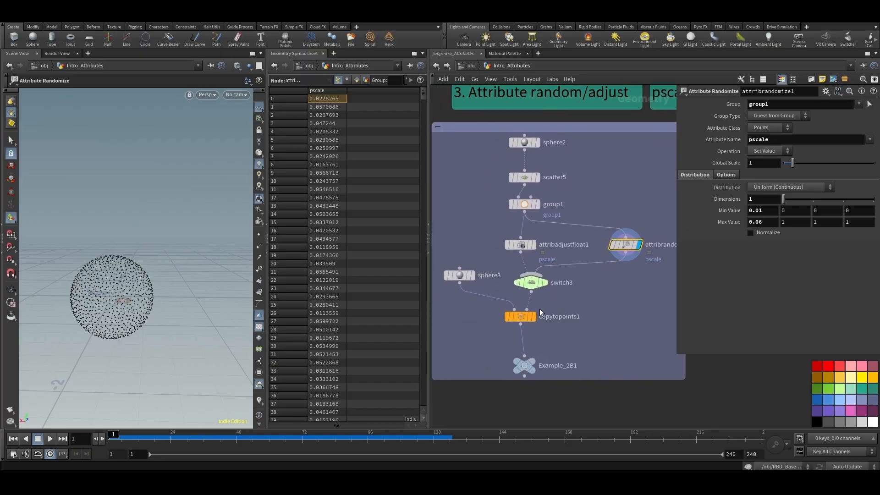
click(535, 293)
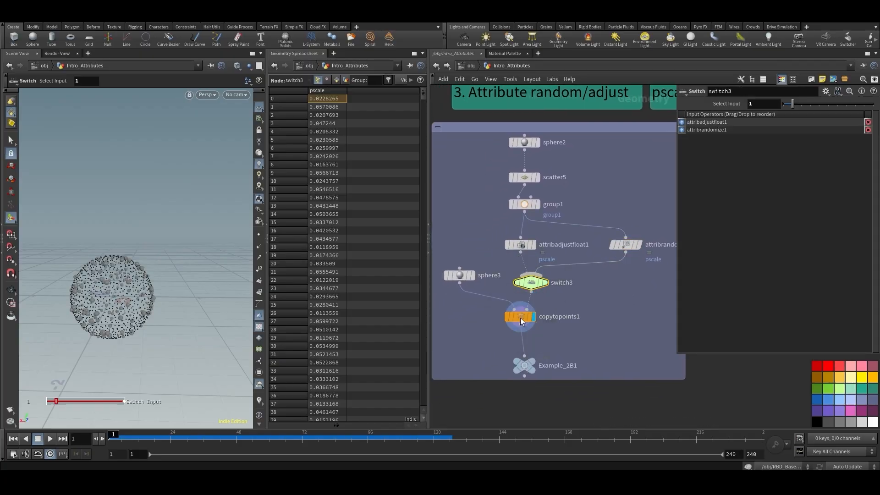
click(533, 316)
drag(114, 307, 178, 293)
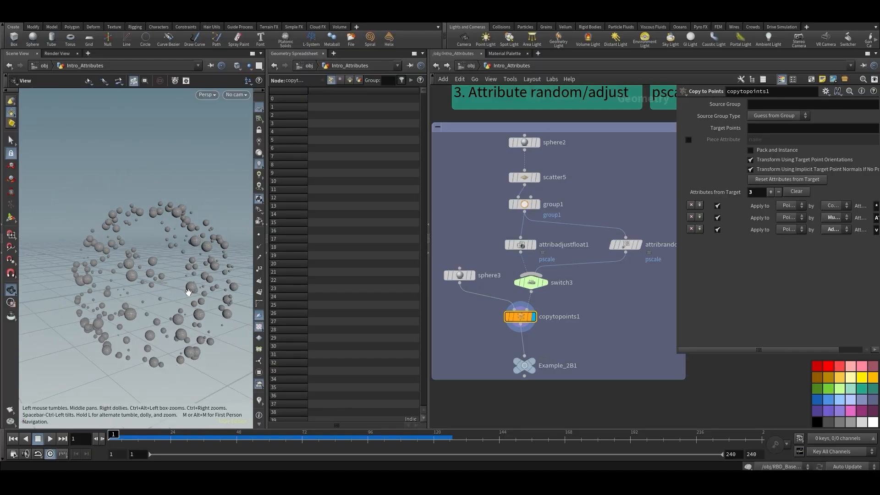
scroll(535, 246, up, 1)
- Inspect attribadjustfloat1's pscale settings and Pattern Type options, and straighten the node beneath group1
click(512, 247)
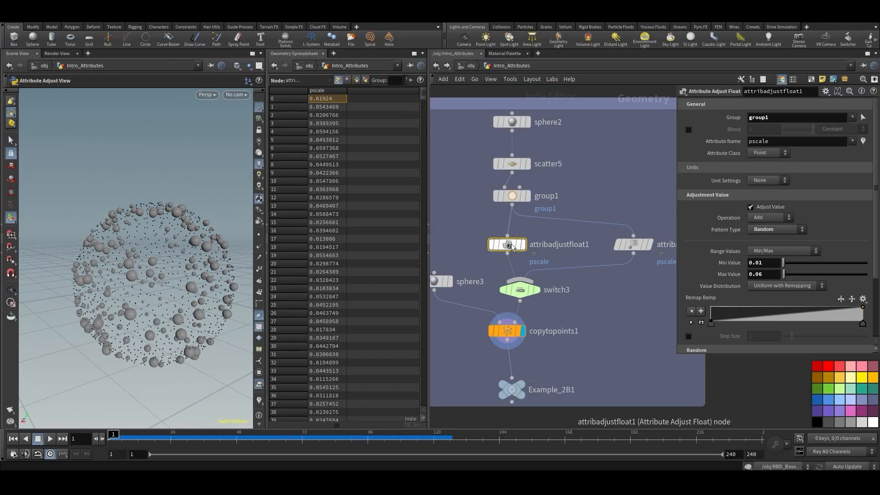
mouse_move(513, 246)
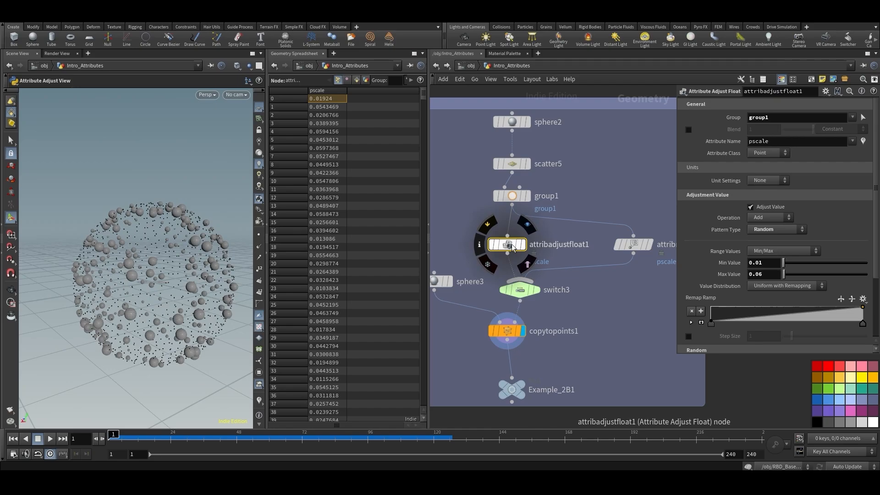
click(772, 229)
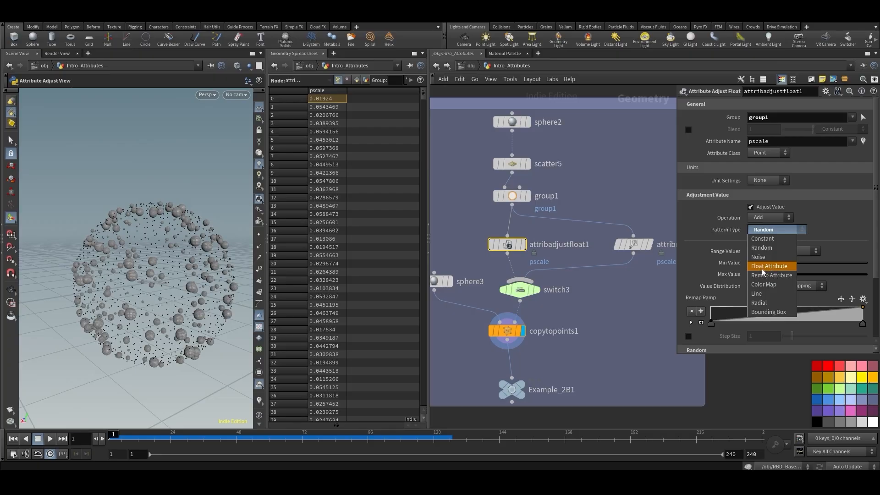
drag(519, 240, 523, 248)
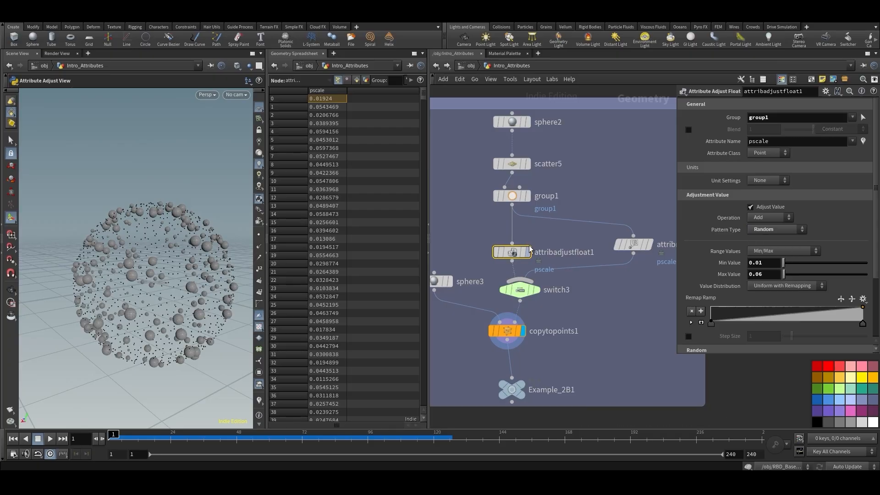
click(527, 197)
drag(512, 204, 521, 230)
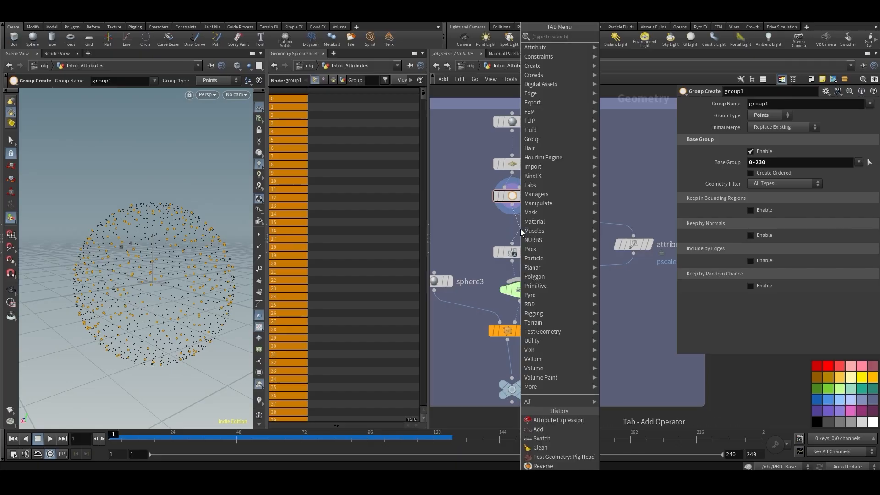
text(c)
key(Escape)
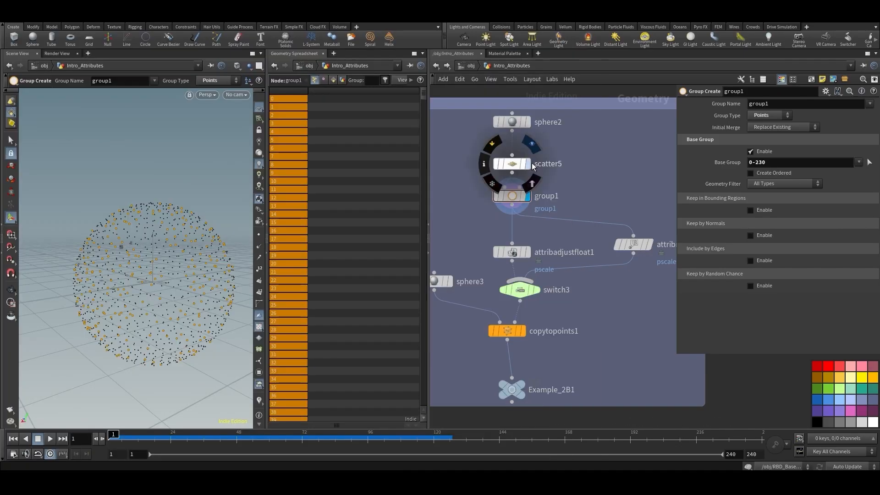
- Review scatter5 and sphere2, then insert an Attribute Noise node between them and display it
click(512, 163)
drag(191, 280, 192, 256)
key(Return)
middle_drag(572, 156, 575, 207)
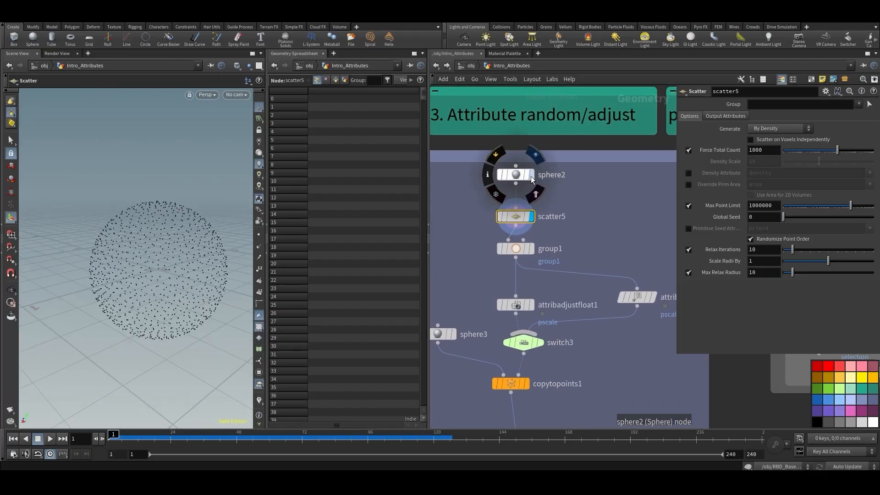
click(519, 175)
key(Tab)
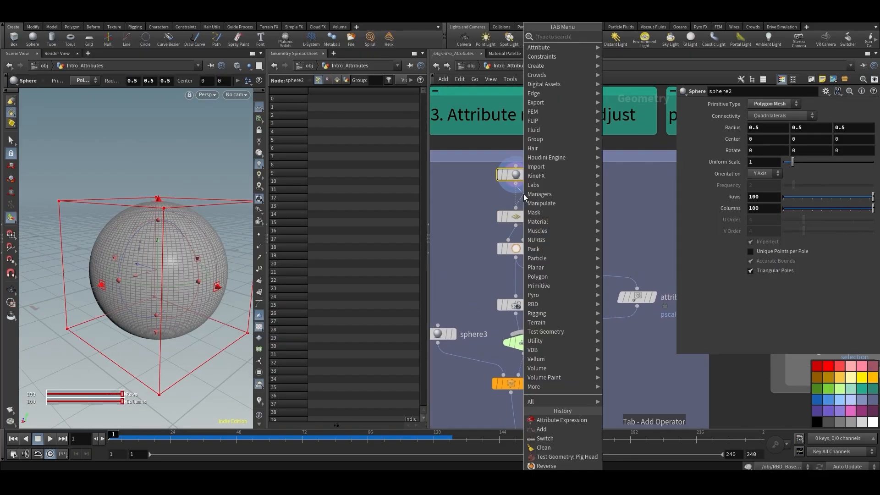
text(atnois)
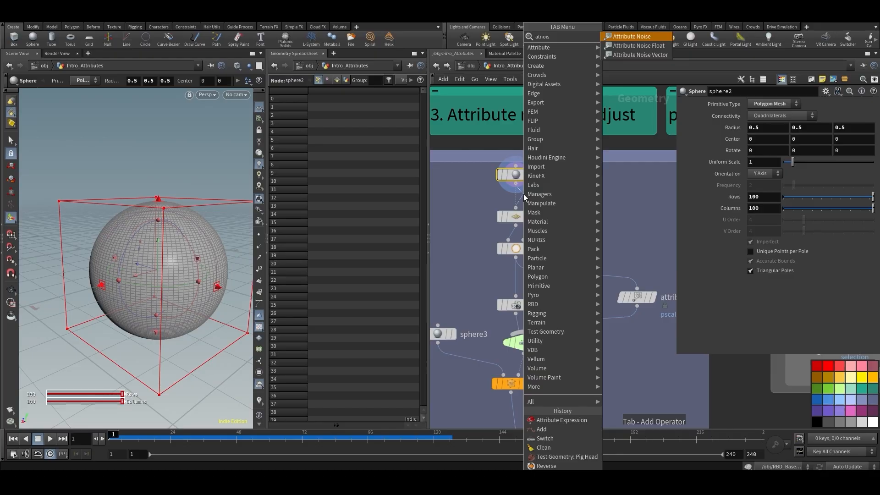
key(Return)
click(538, 211)
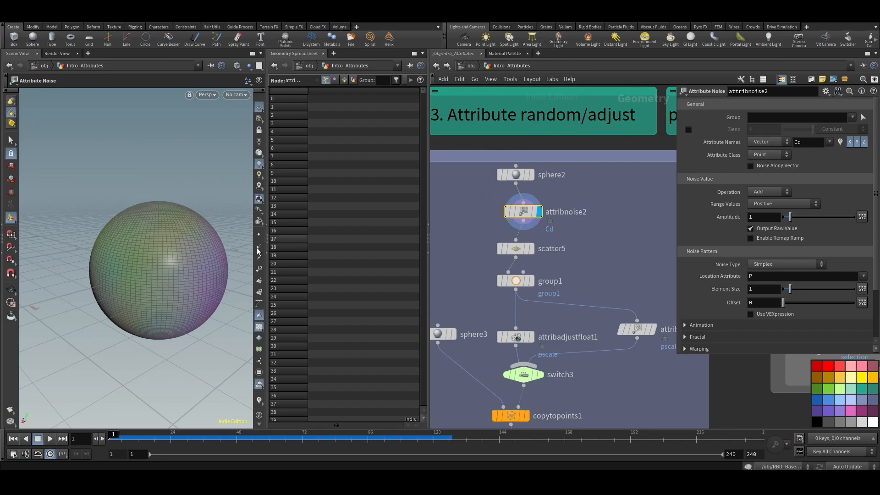
- Change the noise attribute's type from Vector to Float for Cd and inspect the sphere
drag(195, 322, 169, 304)
click(767, 142)
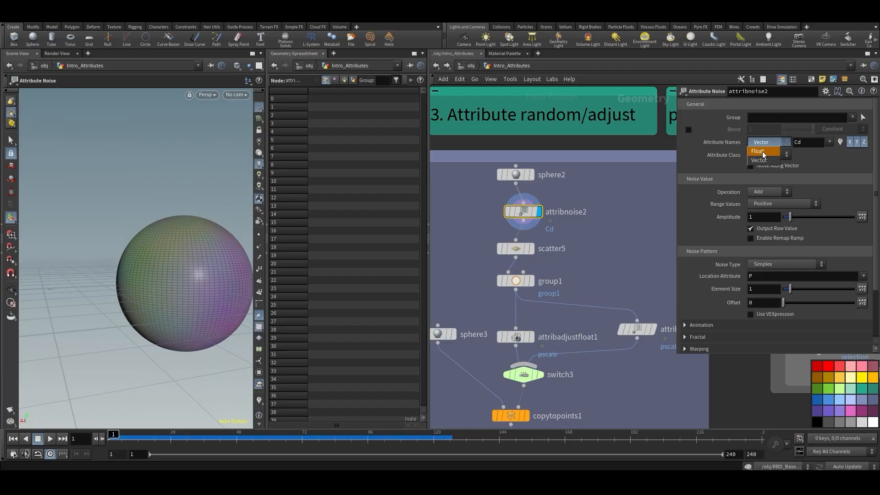
click(762, 151)
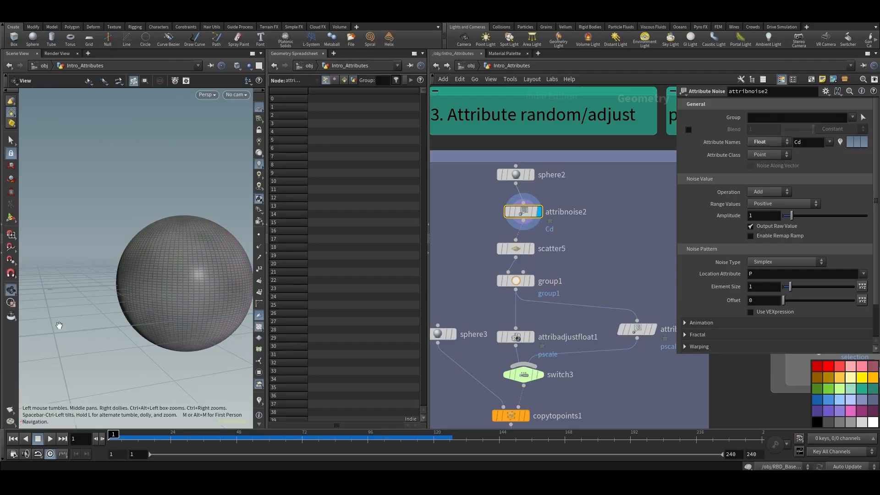
drag(133, 309, 248, 308)
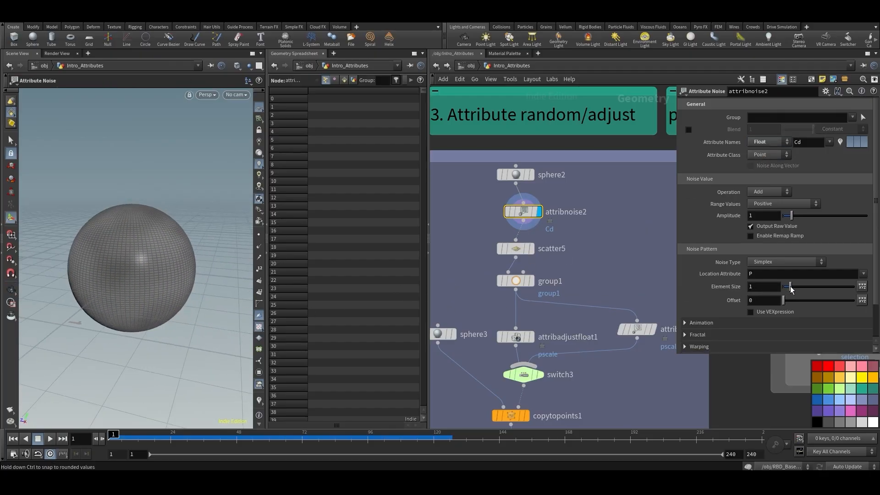
- Set attribnoise2's Range Values to Zero Centered and reduce the noise Element Size to 0.52
drag(790, 288, 788, 288)
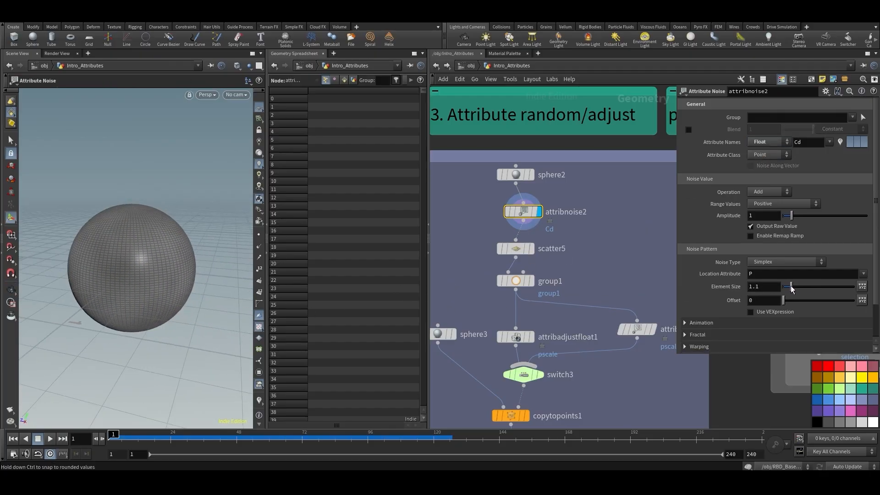
click(768, 204)
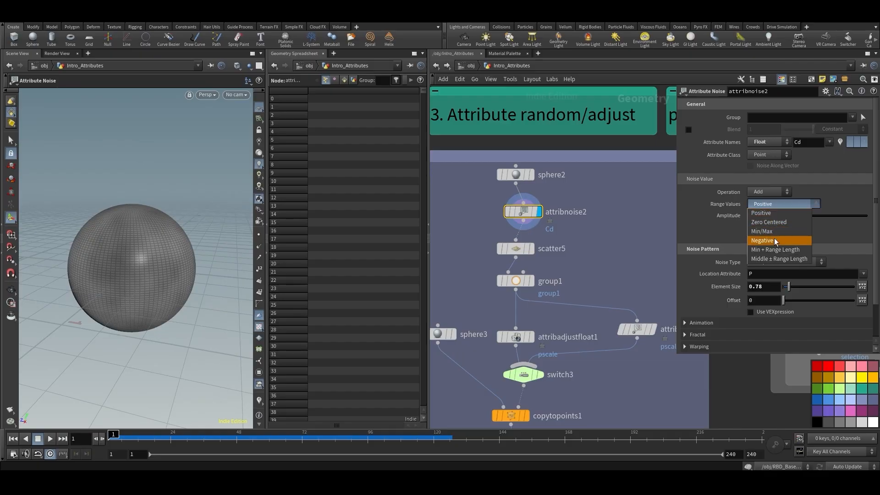
click(774, 223)
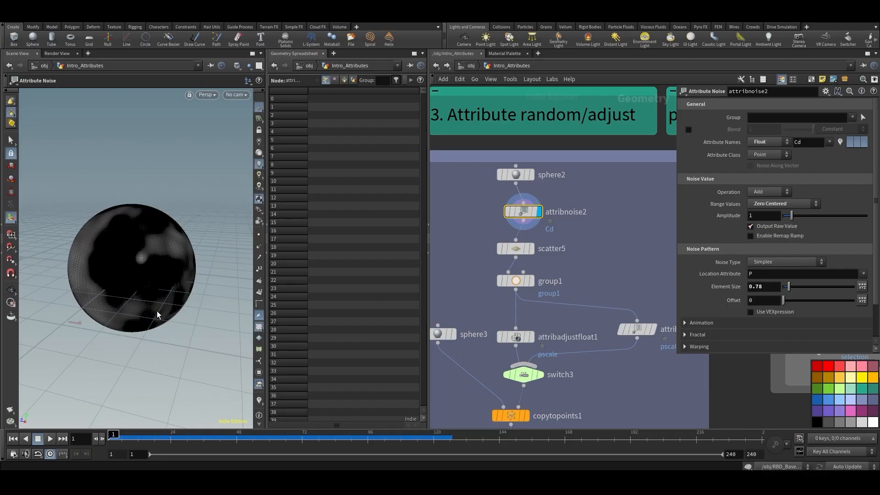
drag(789, 288, 788, 288)
- Try the Sparse Convolution and Perlin noise types on attribnoise2
click(781, 263)
click(775, 280)
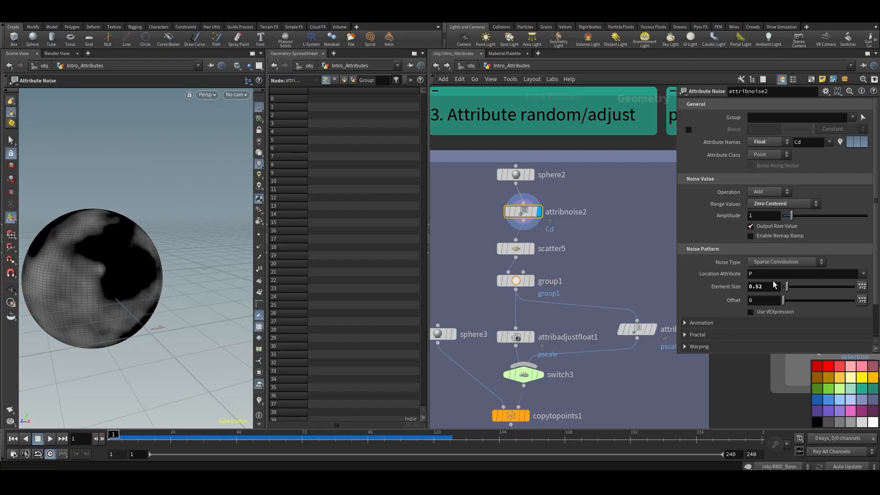
click(772, 260)
click(770, 299)
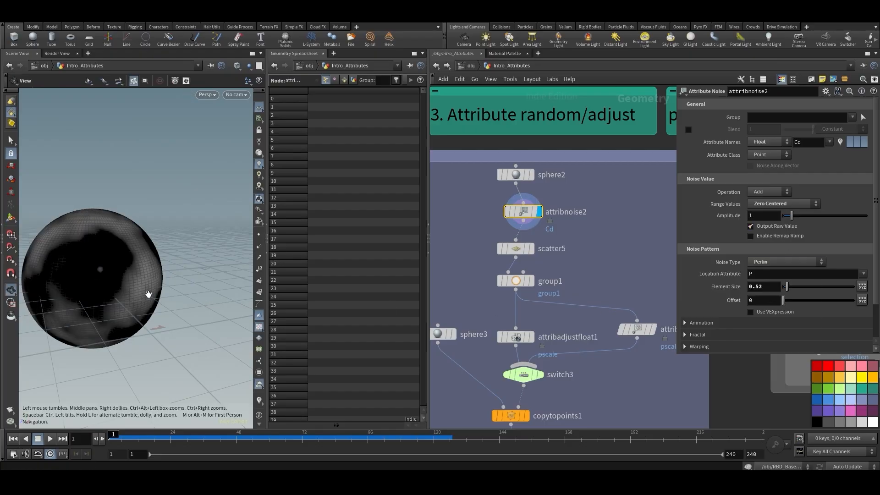
- Return the Noise Type to Simplex and reduce the Element Size to 0.13
mouse_move(789, 216)
mouse_down()
mouse_move(801, 218)
mouse_move(788, 216)
mouse_up()
key(ctrl+z)
drag(786, 286, 785, 286)
key(Escape)
mouse_move(132, 275)
mouse_down()
mouse_move(123, 269)
mouse_move(148, 272)
mouse_up()
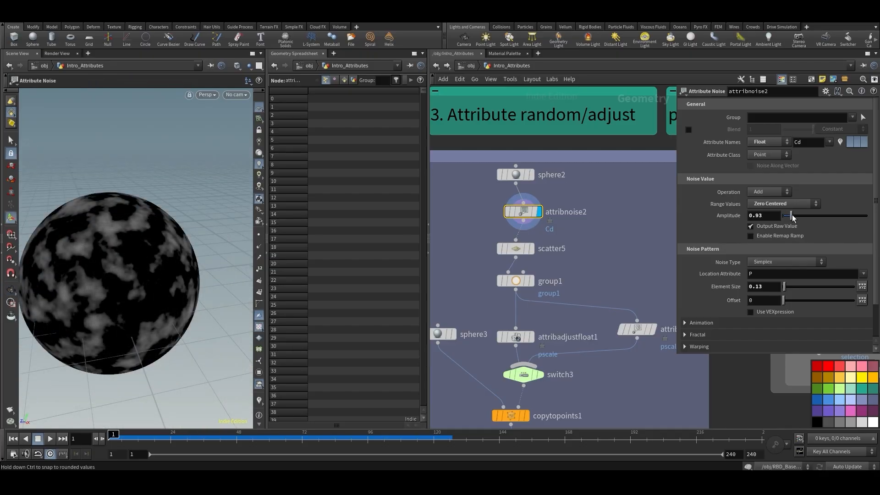
- Set the noise Amplitude to 1.15 and inspect the black-and-grey pattern on the sphere up close
drag(790, 217, 792, 216)
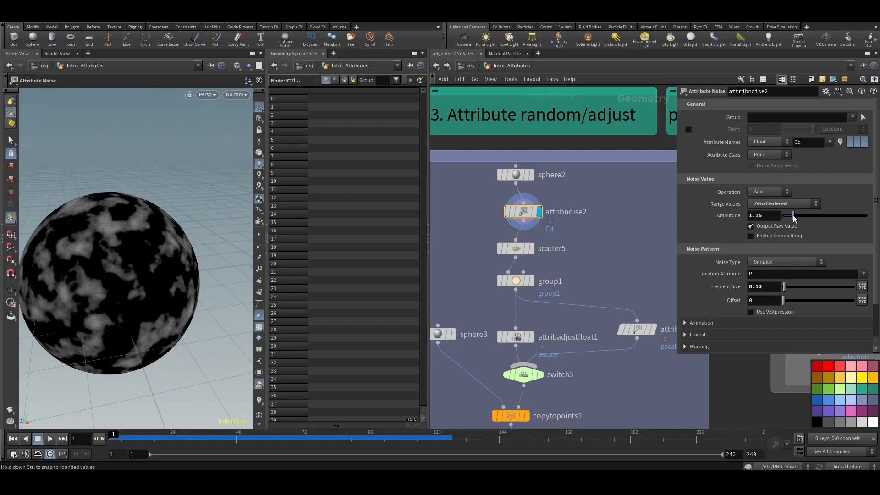
key(Escape)
drag(108, 334, 96, 258)
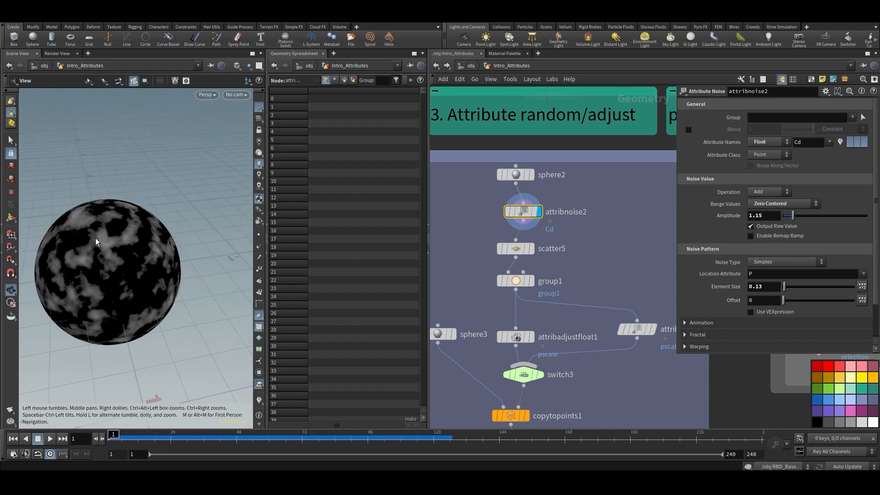
scroll(95, 242, up, 4)
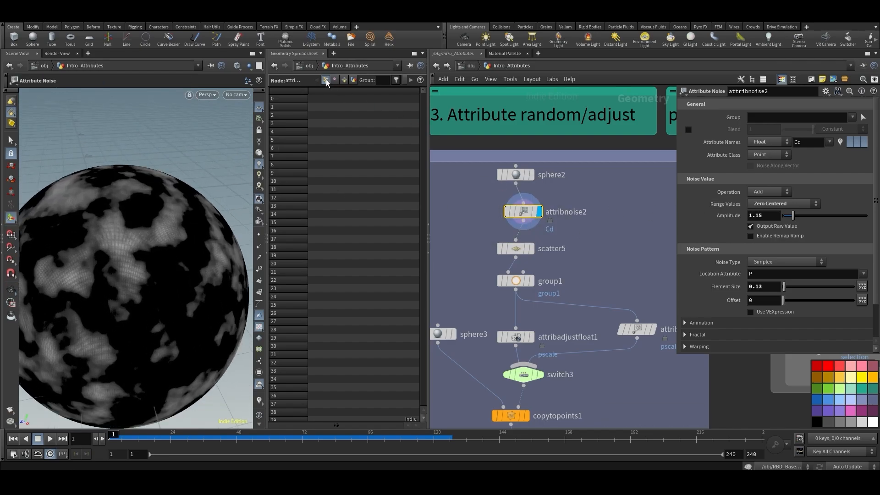
- Widen the Geometry Spreadsheet and sort the Cd values in both directions to examine their lowest and highest values
drag(429, 121, 511, 121)
click(466, 80)
click(468, 193)
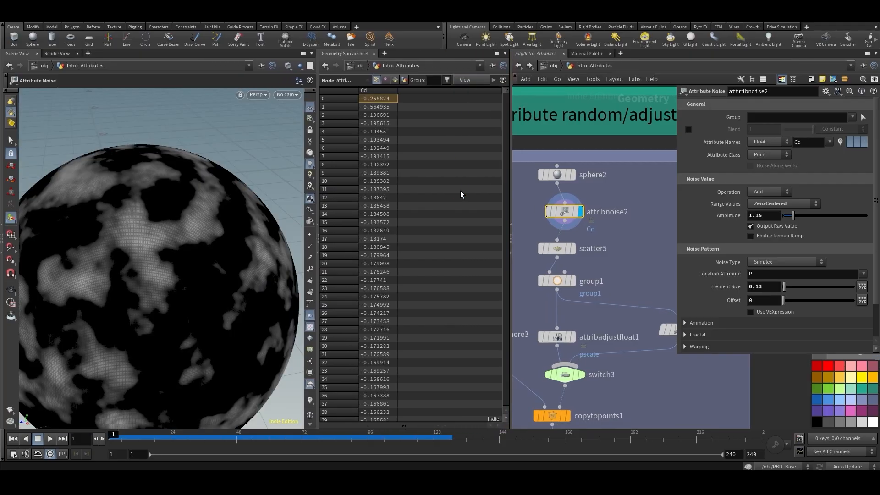
click(375, 92)
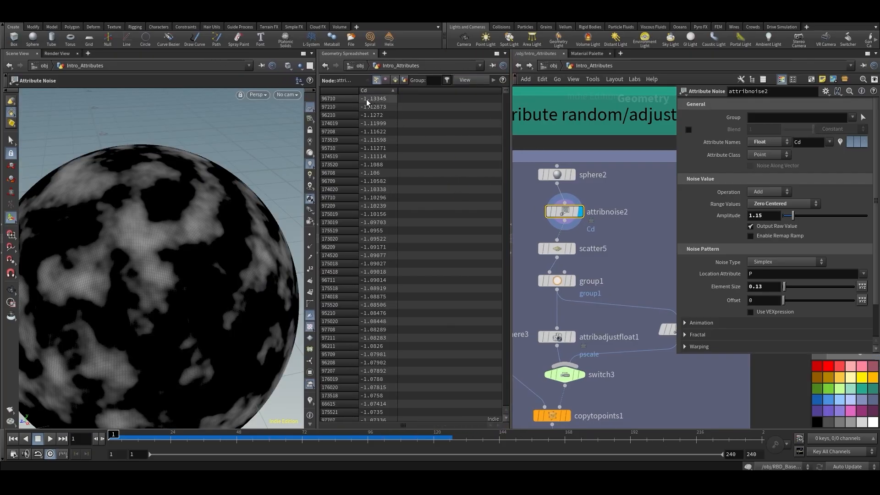
click(370, 92)
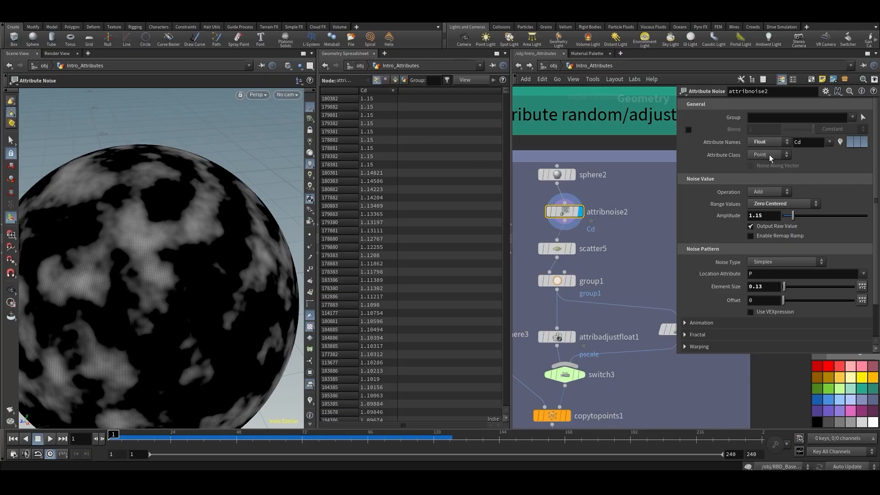
- Enable the Post-Process Minimum of 0 and Maximum of 1 on attribnoise2, then re-sort Cd to check the range
scroll(716, 281, down, 3)
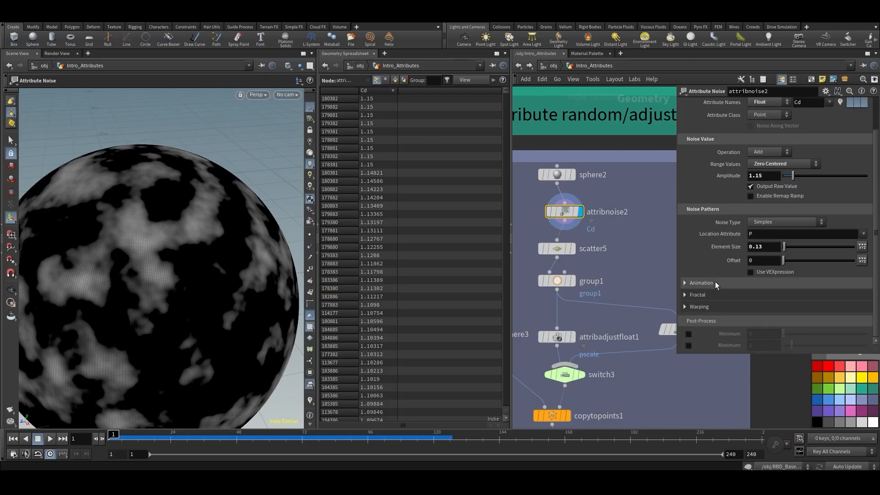
click(689, 334)
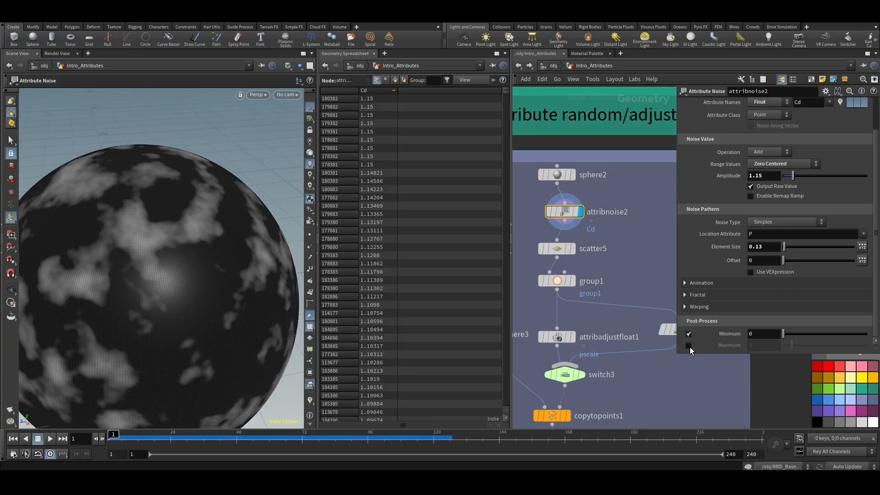
click(689, 345)
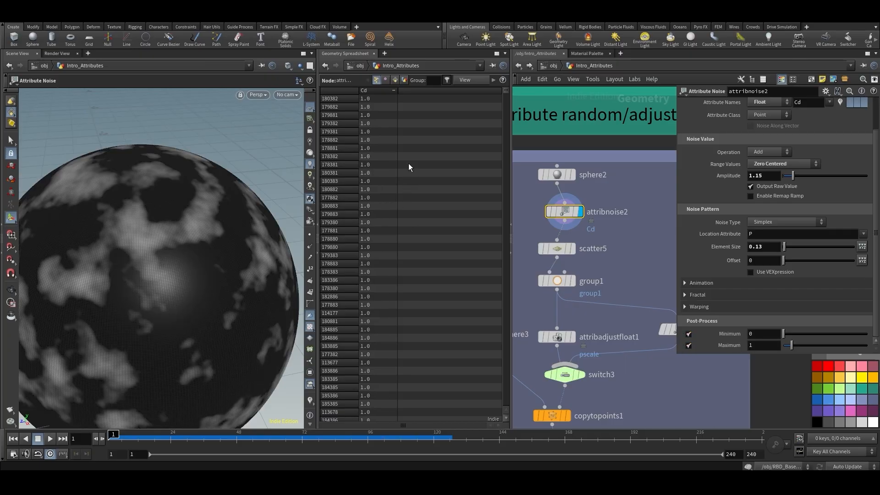
click(375, 90)
click(372, 91)
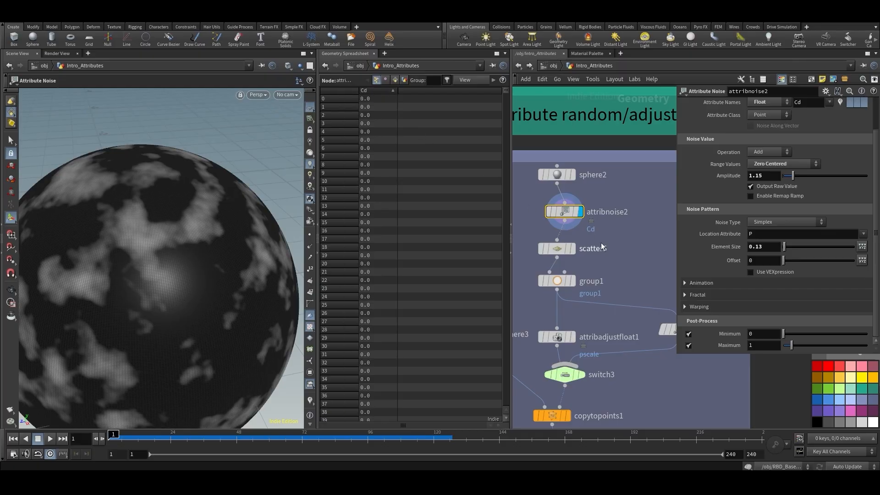
- Box-select a patch of points on the sphere, examine their sorted Cd values in the Geometry Spreadsheet, and clear the selection
drag(570, 222, 559, 216)
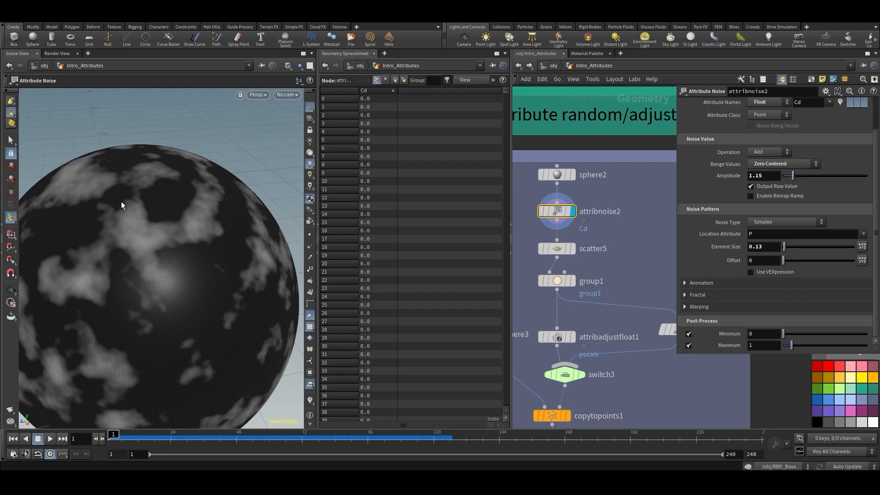
key(Escape)
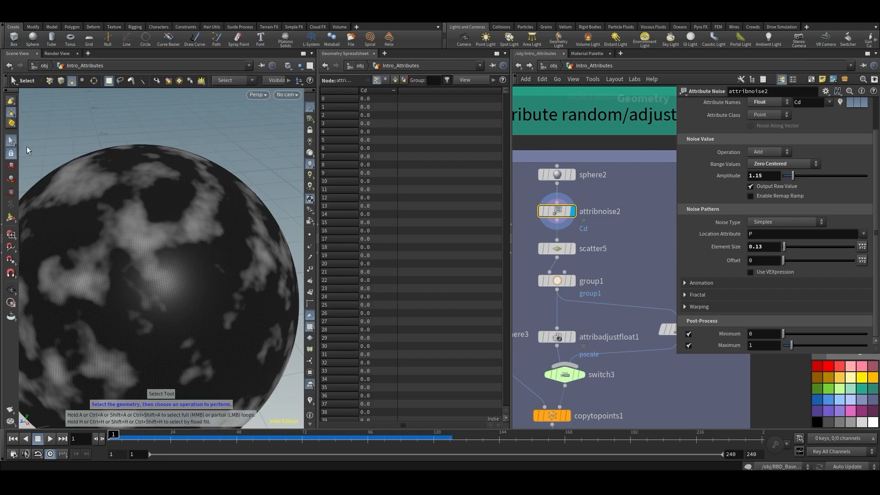
drag(152, 174, 181, 173)
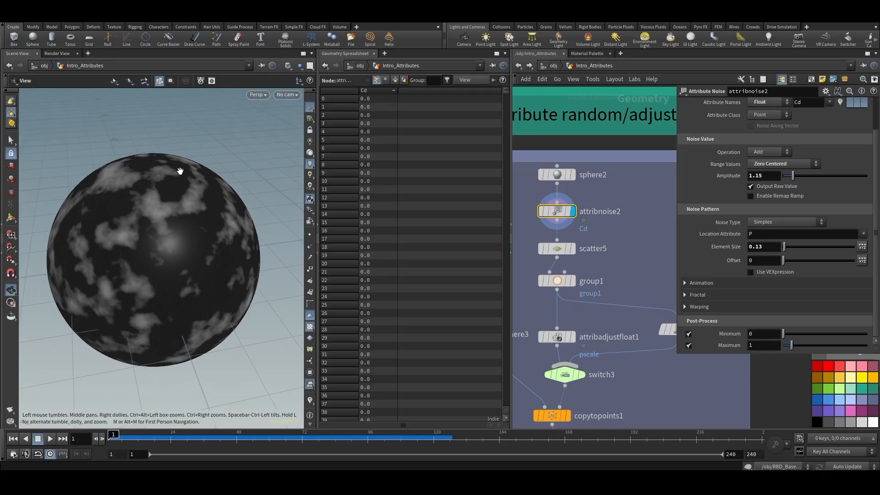
key(s)
drag(122, 185, 183, 238)
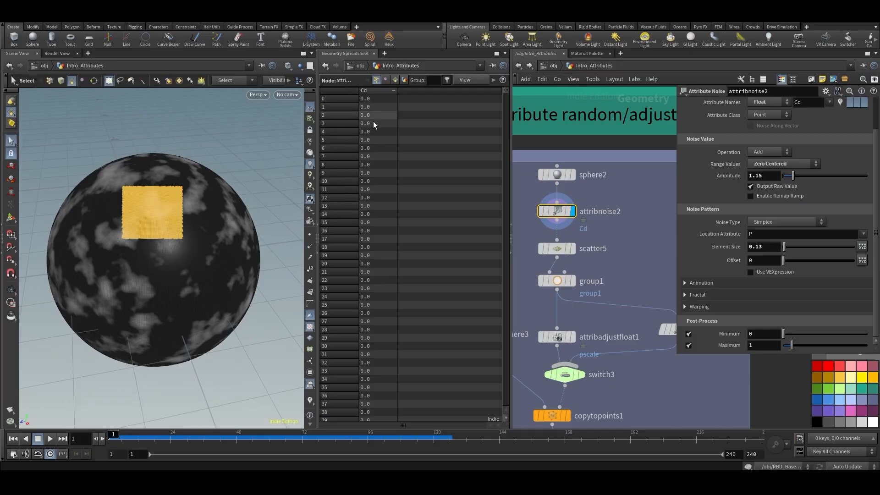
click(371, 90)
scroll(498, 304, up, 5)
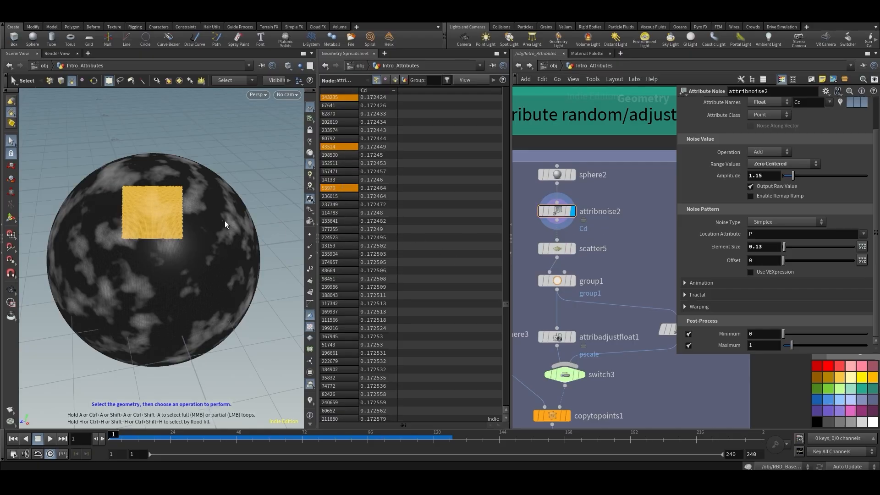
click(258, 155)
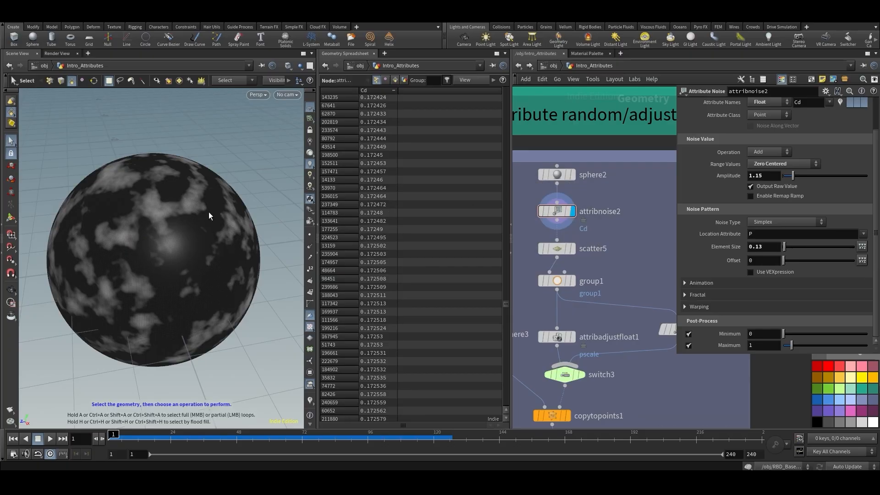
- Bypass the group1 node and delete the existing attribadjustfloat1 node below it
click(560, 247)
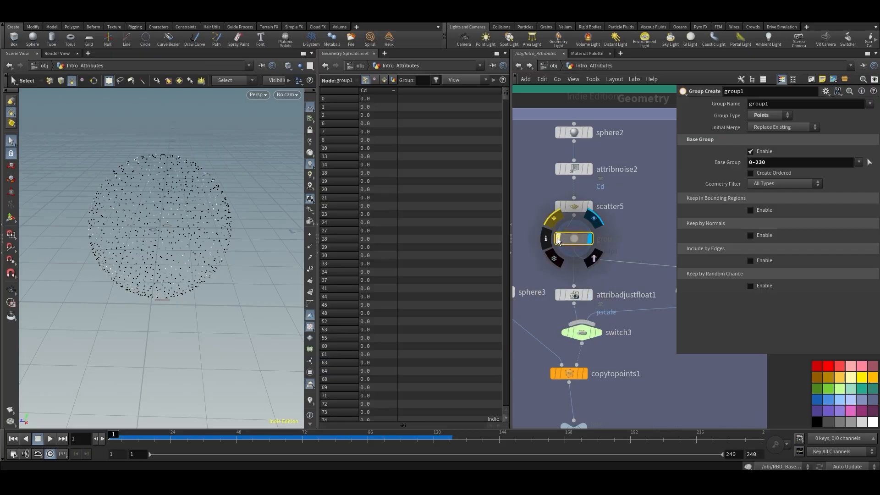
click(591, 299)
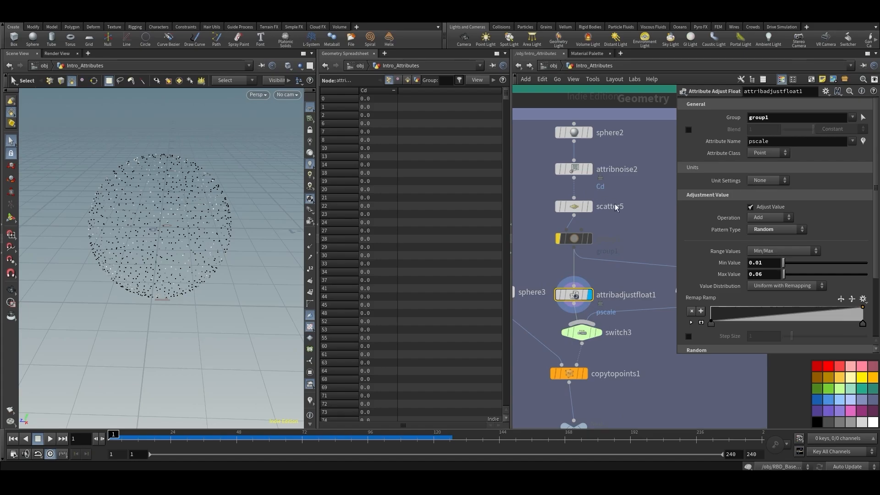
ctrl+middle_click(721, 263)
ctrl+middle_click(722, 274)
key(Delete)
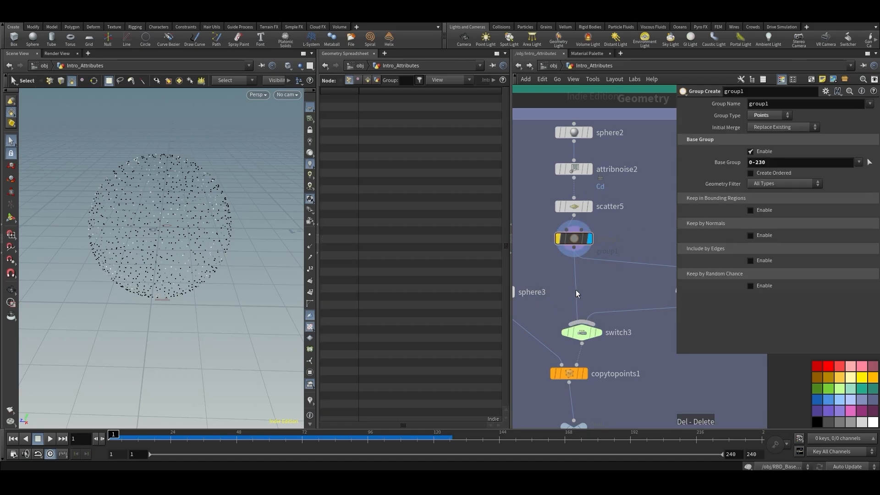
- Insert an Attribute Adjust Float node between group1 and switch3 with pscale as its Attribute Name
key(Tab)
text(ad)
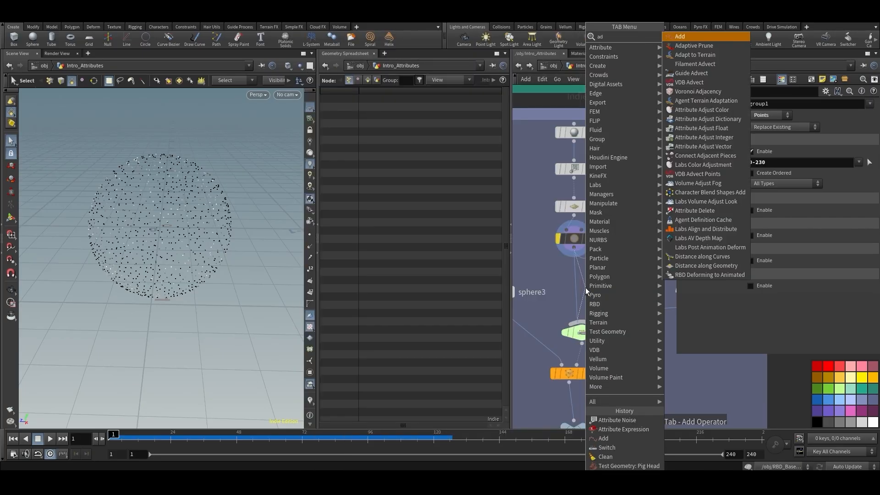
text(just float)
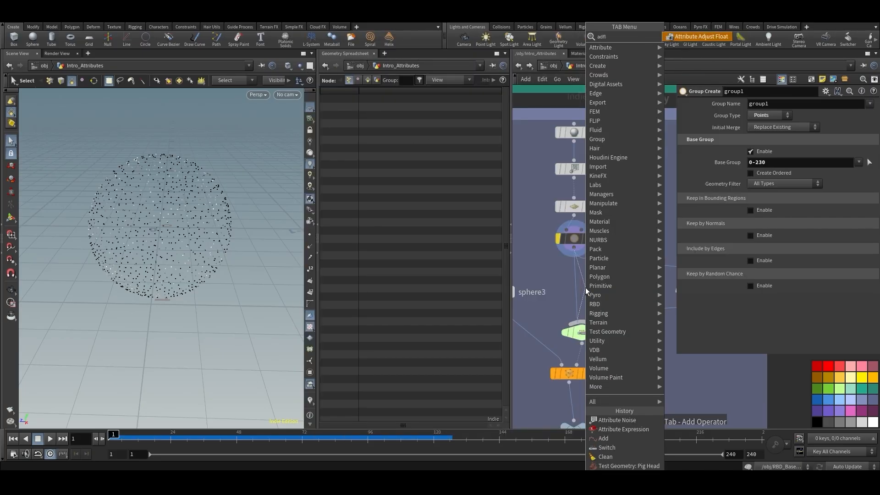
key(Return)
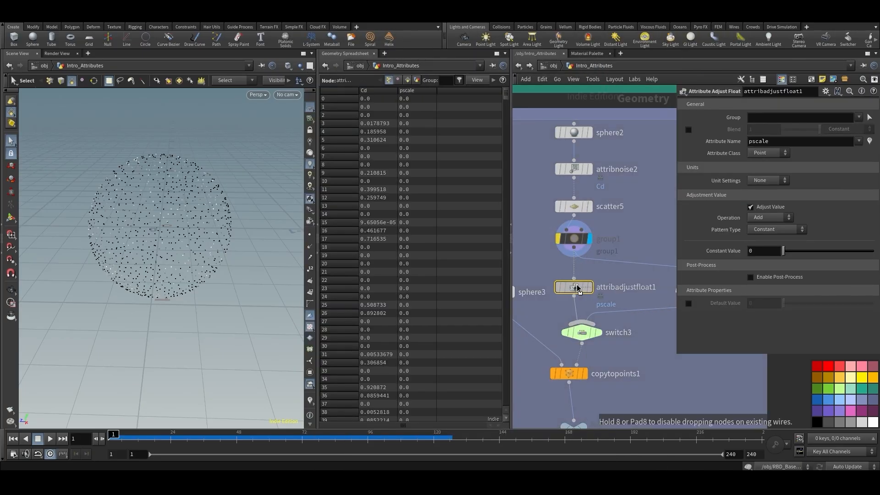
click(587, 290)
click(767, 142)
text(pscale)
key(Return)
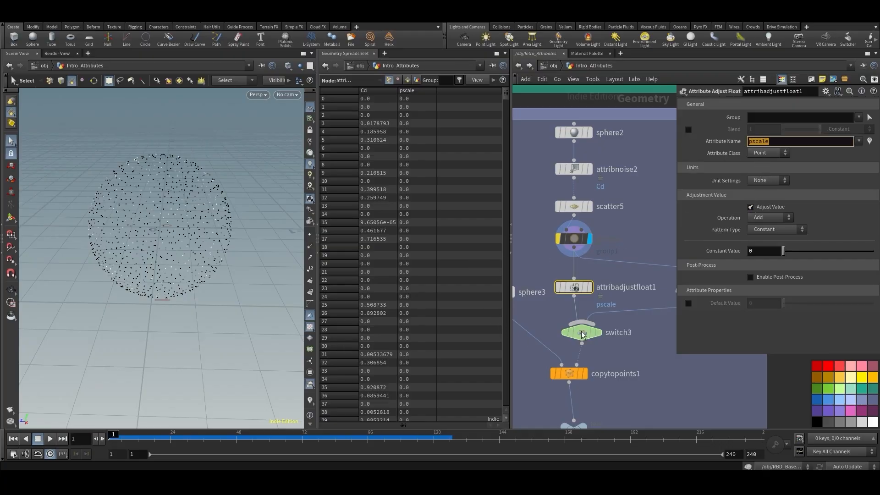
- Display the copytopoints1 output and show the parameters of attribadjustfloat1
click(539, 315)
click(585, 374)
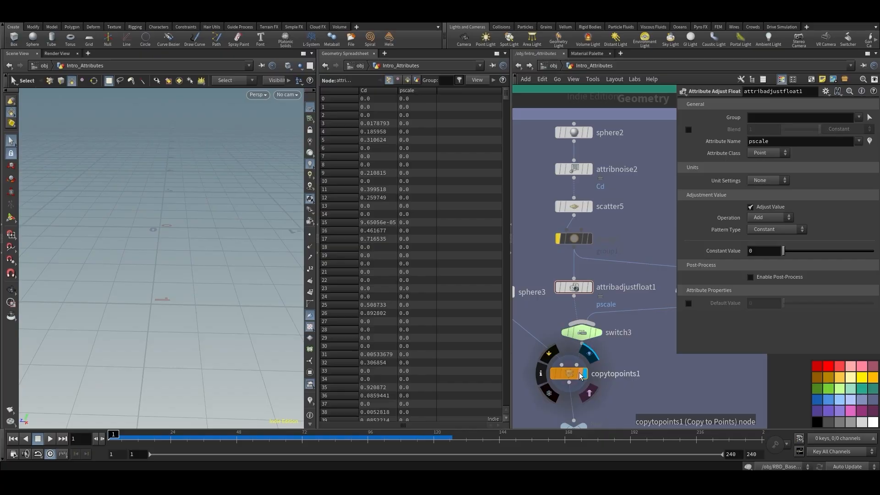
click(569, 374)
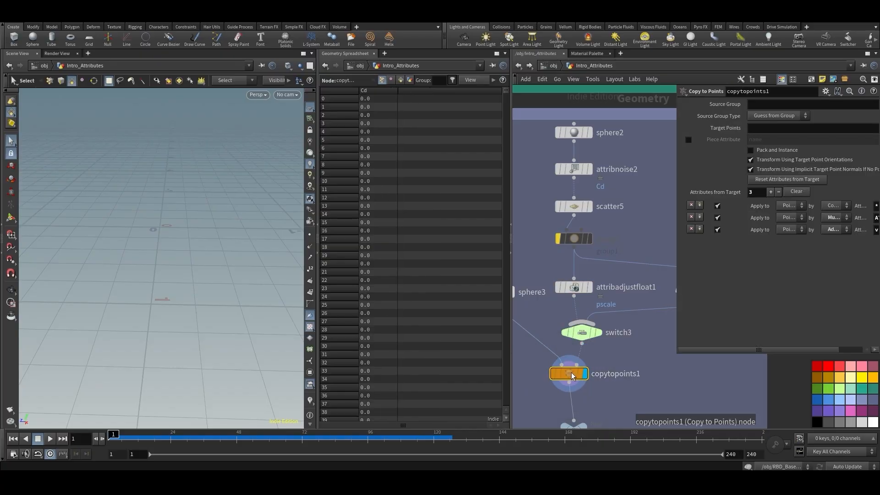
click(574, 287)
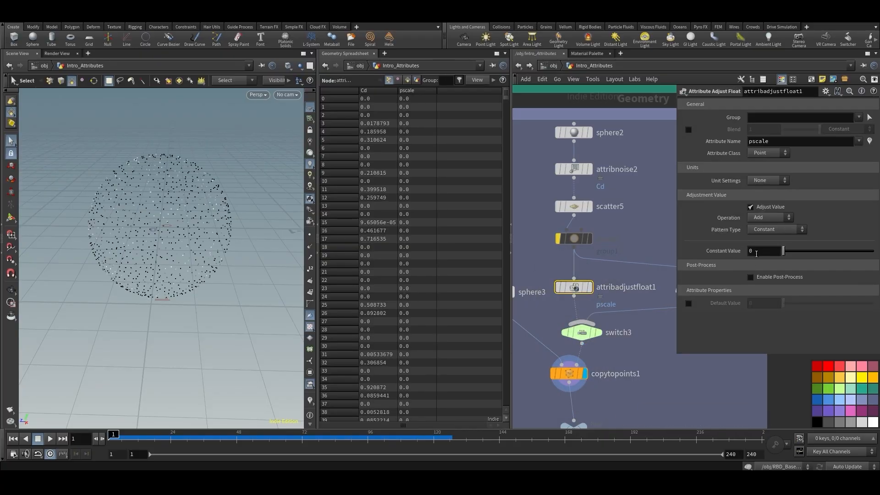
- Try a pscale Constant Value of 0.01 on attribadjustfloat1, and return it to 0
click(759, 254)
text(1)
key(Return)
click(596, 337)
click(574, 287)
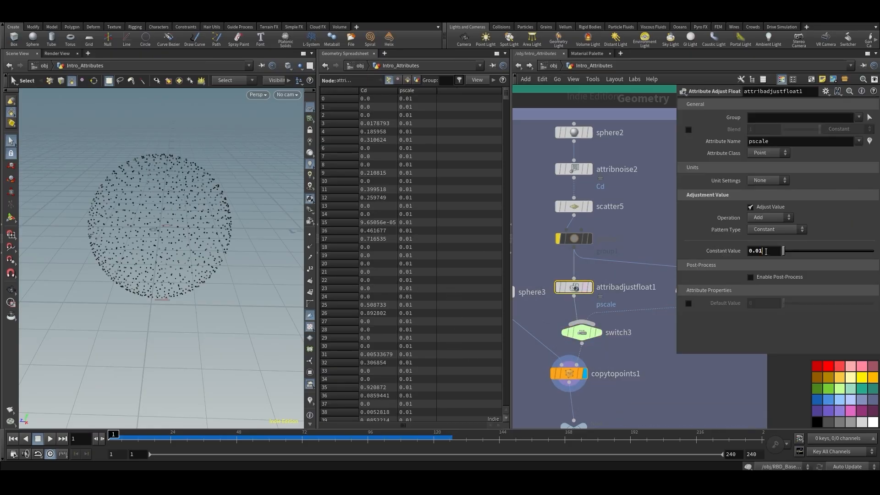
text(0)
key(Return)
click(572, 370)
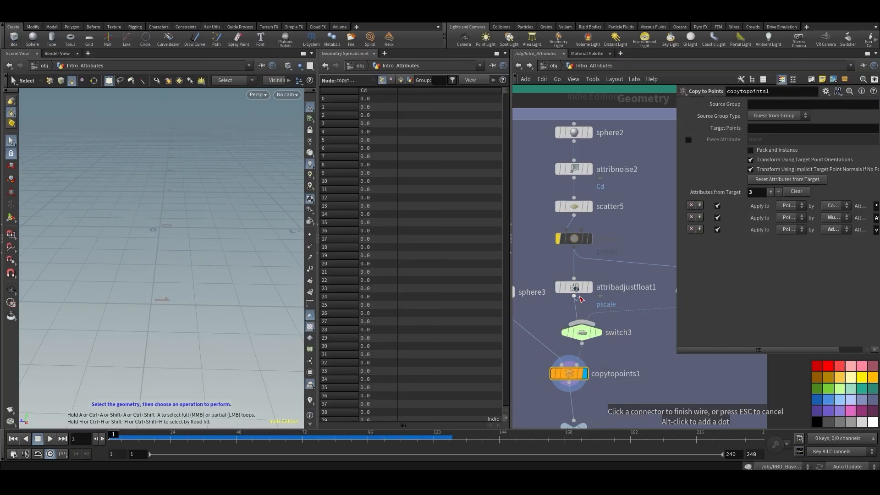
- Set the pscale Constant Value to 0.1 and inspect the copied spheres up close
click(573, 287)
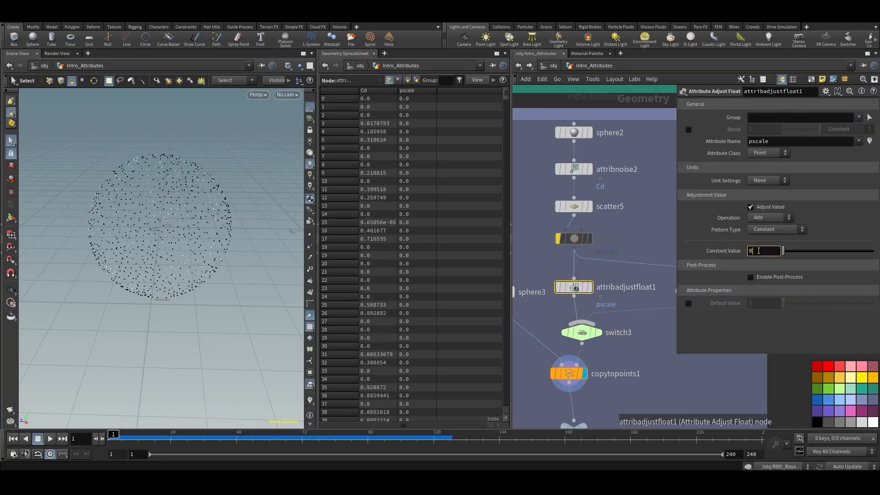
text(.1)
key(Return)
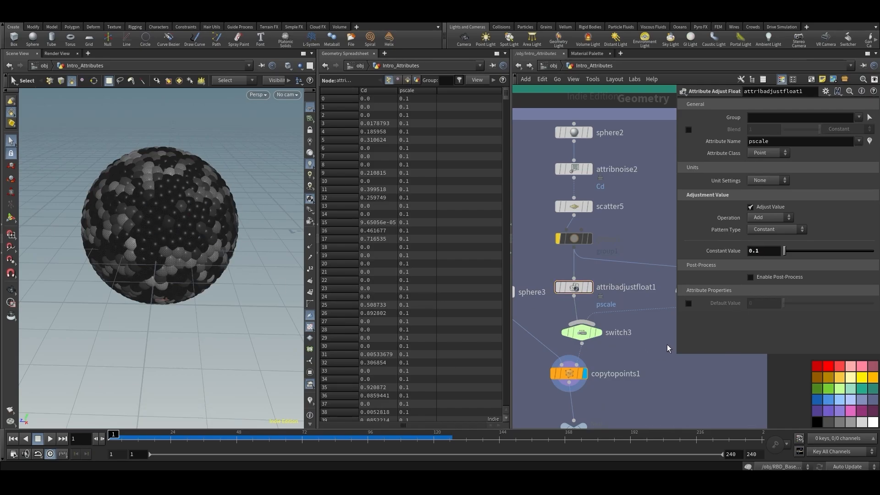
key(Escape)
drag(169, 256, 179, 229)
scroll(153, 232, up, 5)
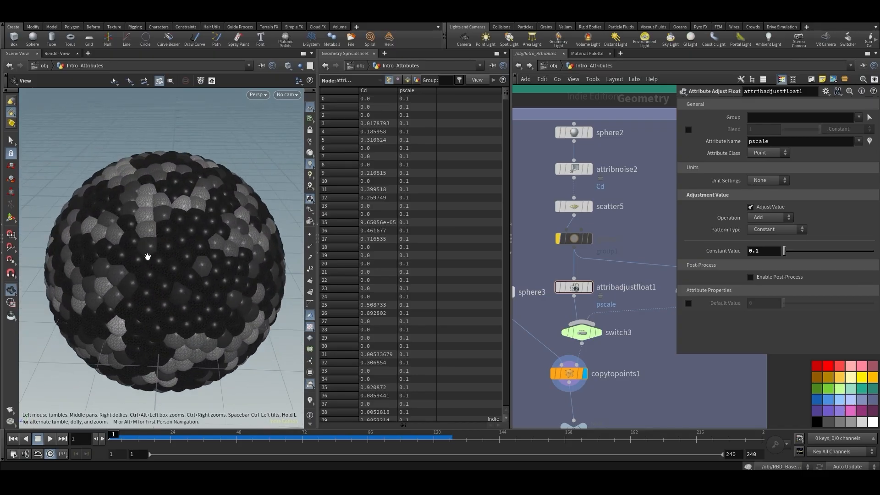
key(s)
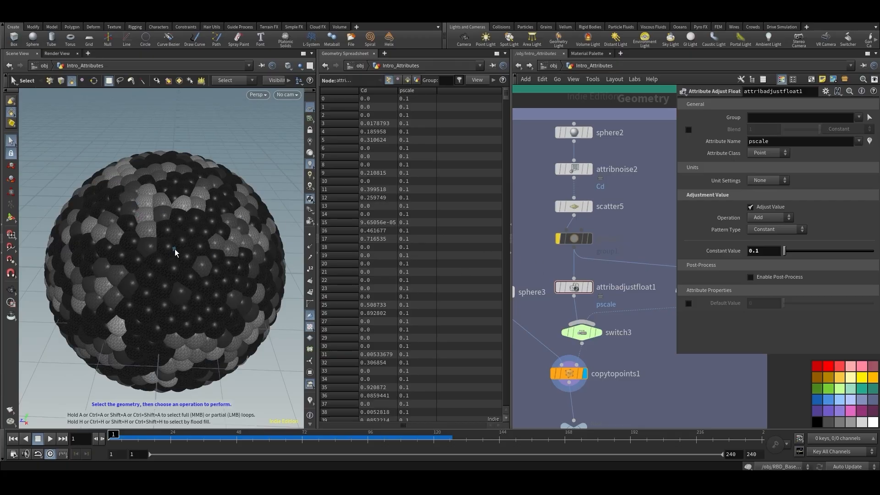
mouse_move(176, 251)
alt+mouse_down()
mouse_move(174, 263)
mouse_move(199, 238)
mouse_move(173, 250)
mouse_move(179, 263)
alt+mouse_up()
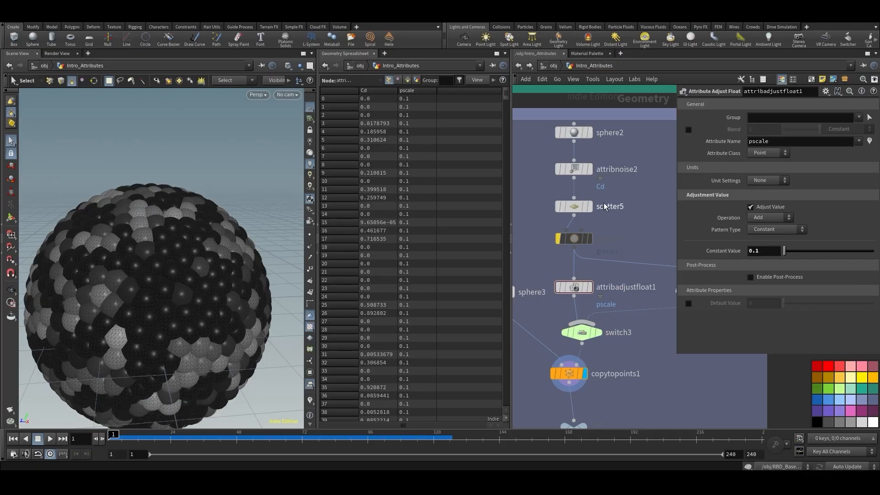
- Change the Pattern Type on attribadjustfloat1 to Float Attribute and choose Cd as the Adjustment Attribute
mouse_move(570, 172)
click(770, 233)
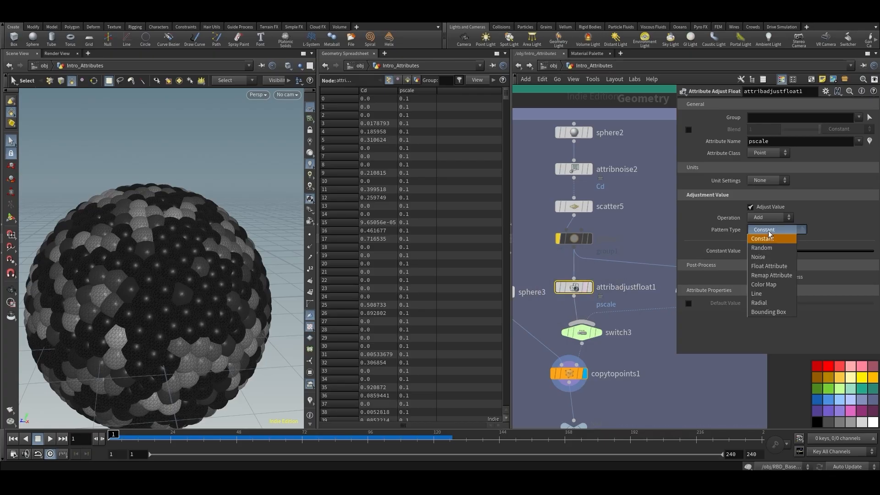
click(777, 266)
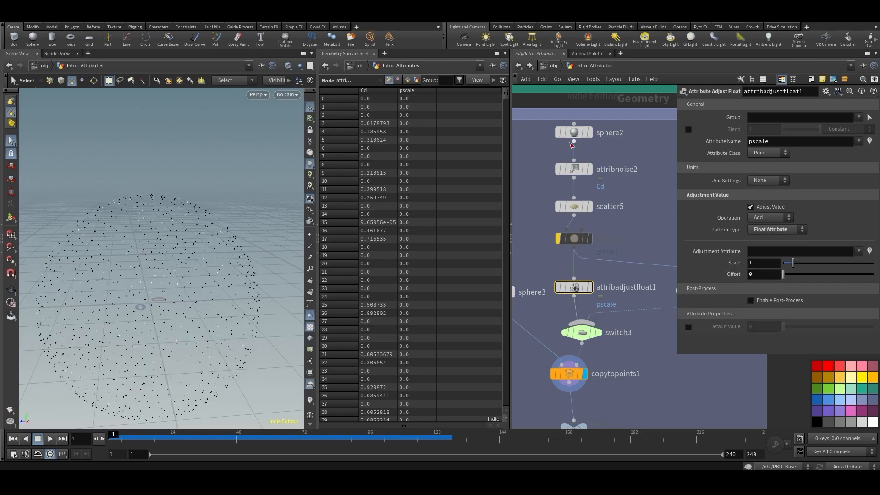
middle_drag(576, 219, 640, 222)
click(864, 261)
- Set the Cd adjustment Scale to 0.1 and inspect the varying sizes of the copied spheres
key(Escape)
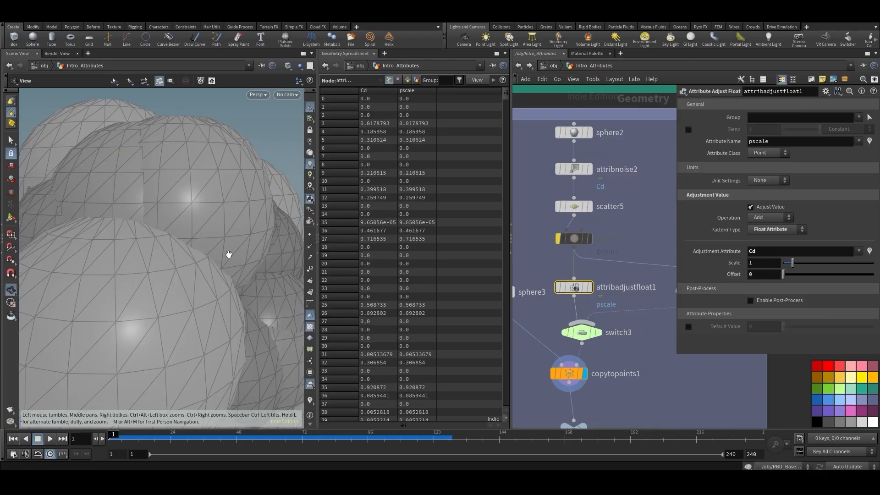
scroll(228, 258, down, 5)
drag(245, 255, 209, 223)
key(s)
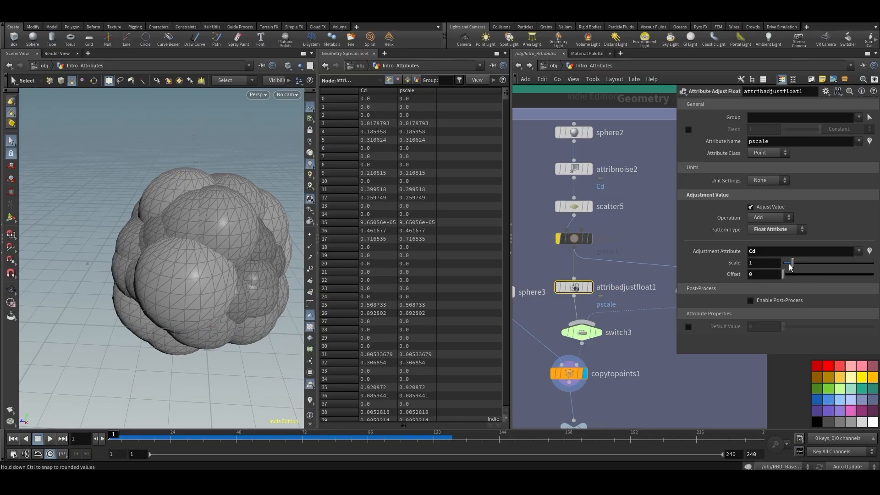
drag(792, 263, 793, 269)
key(Escape)
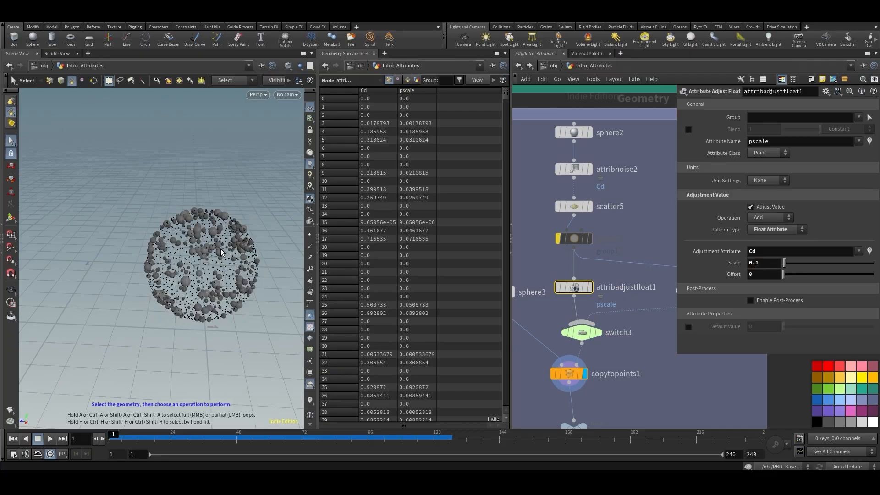
scroll(205, 239, up, 10)
drag(205, 238, 226, 243)
scroll(226, 243, down, 10)
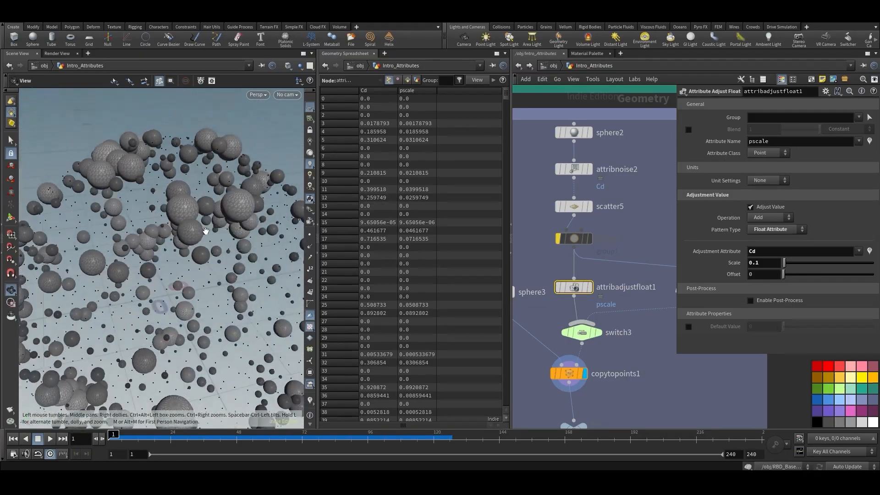
key(s)
middle_drag(636, 324, 621, 286)
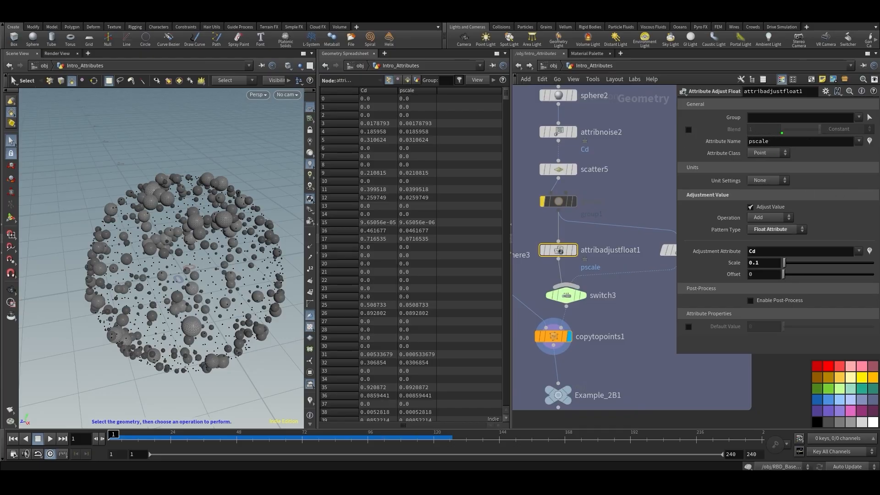
mouse_move(781, 128)
mouse_down()
mouse_move(708, 123)
mouse_move(740, 160)
mouse_move(799, 134)
mouse_up()
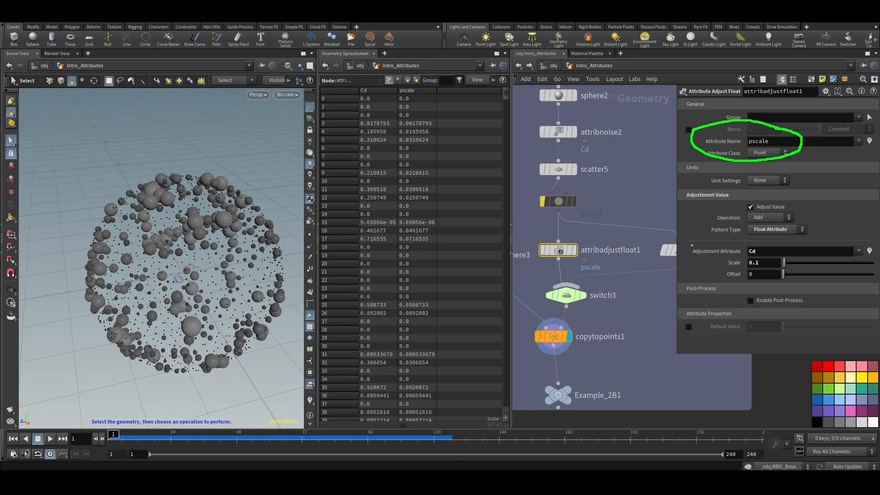
mouse_move(693, 245)
mouse_down()
mouse_move(813, 263)
mouse_move(692, 262)
mouse_up()
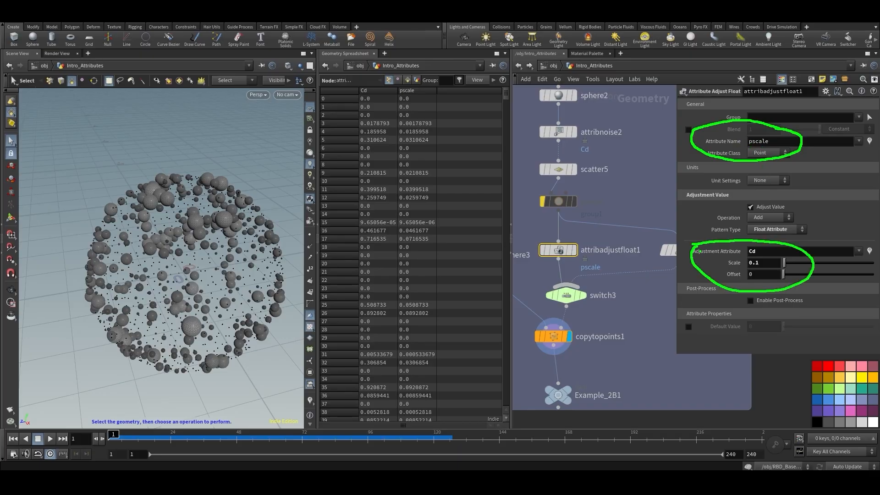
- Display blast4 in the Limited access network box and widen its parameters to examine the point Group
middle_drag(631, 265, 557, 266)
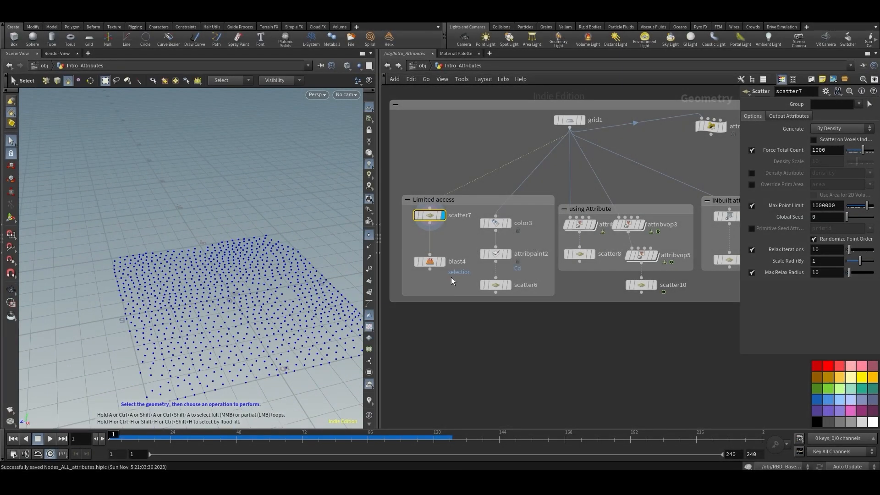
click(444, 262)
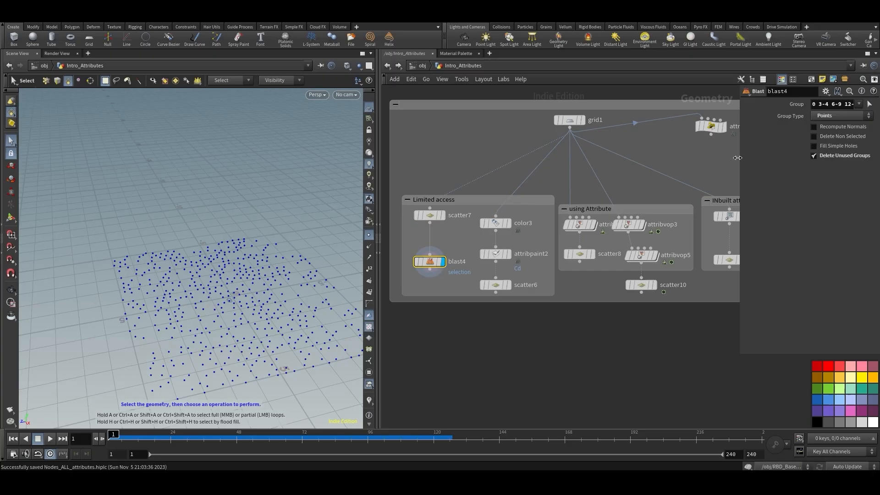
drag(738, 158, 662, 160)
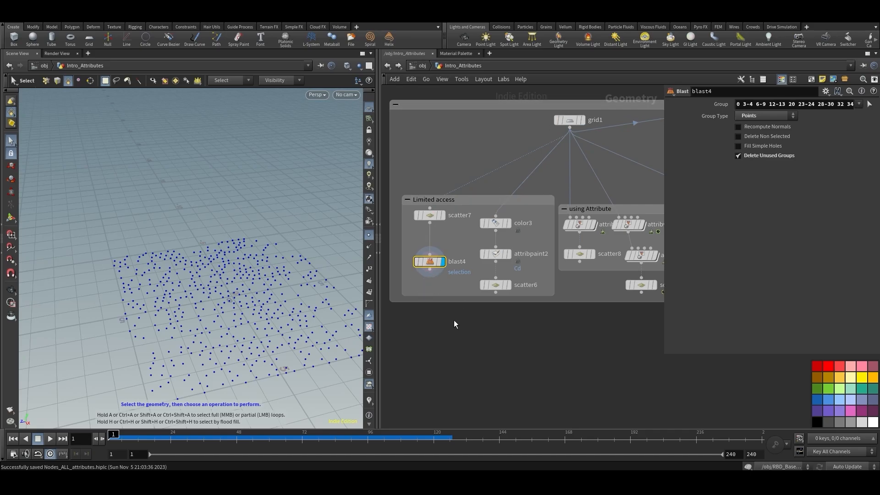
- Display color3, attribpaint2 and scatter6 in the Limited access box in turn to examine the painted Cd and its scattered points
mouse_move(514, 227)
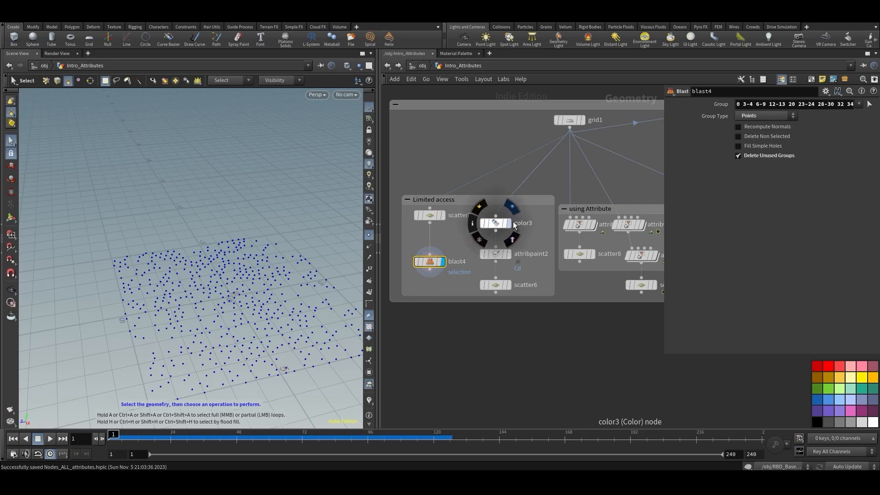
click(510, 210)
click(497, 224)
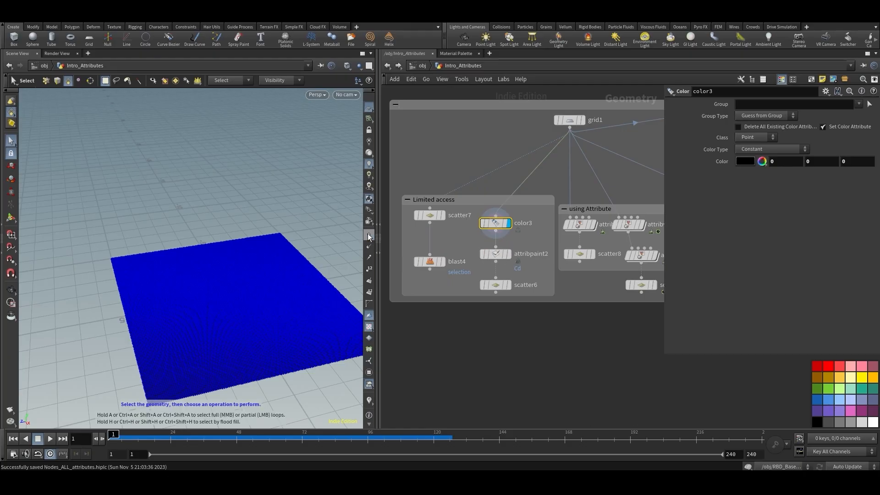
click(509, 254)
click(495, 254)
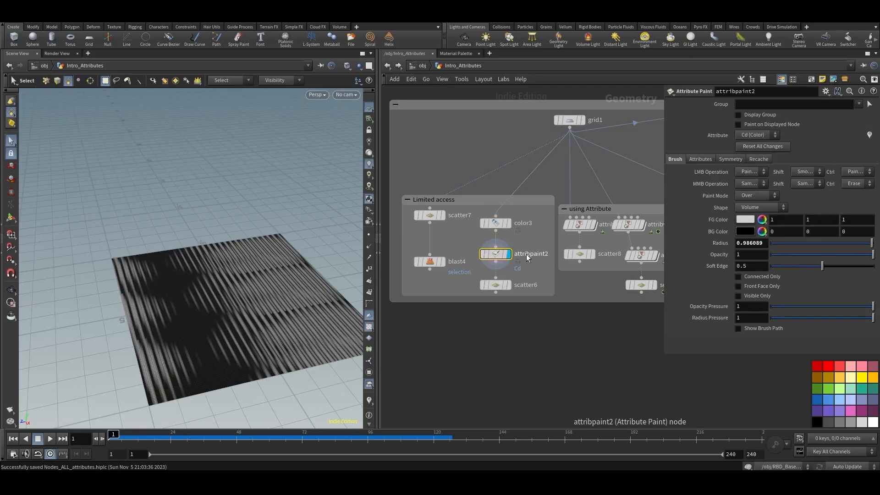
key(Escape)
drag(236, 320, 228, 330)
key(s)
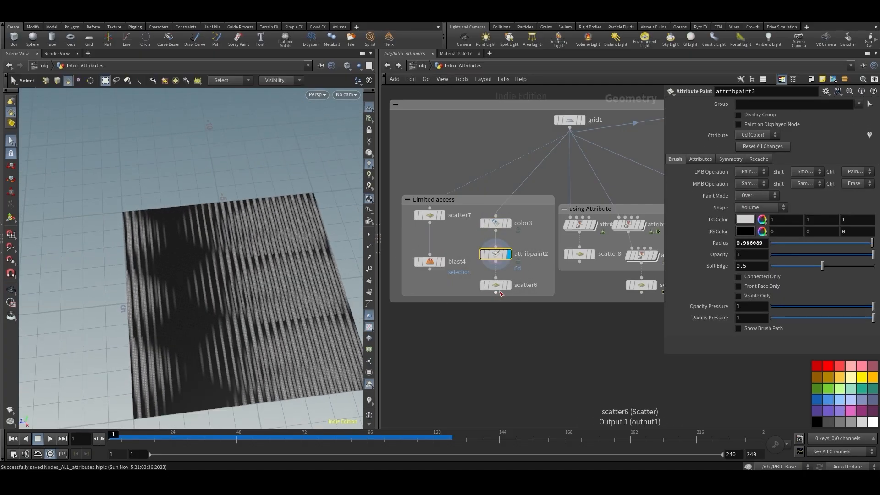
click(509, 285)
click(495, 285)
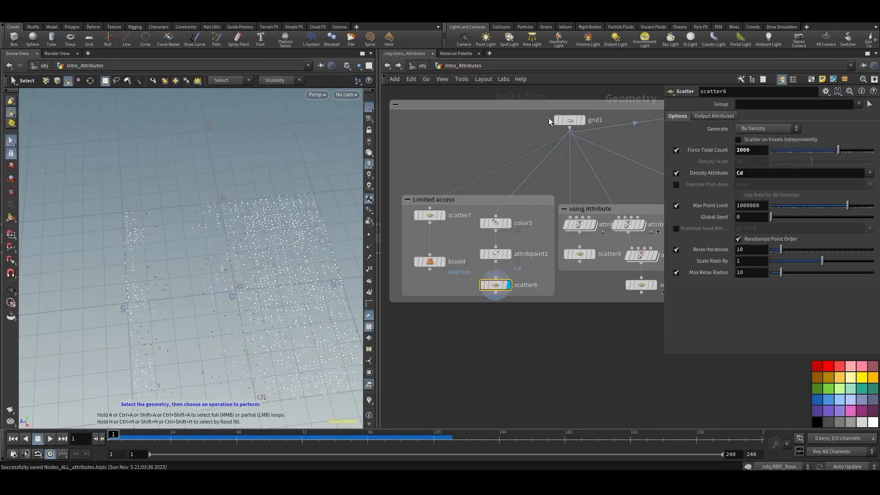
- Reset grid1's Rows and Columns to their defaults and raise them to 50 and 47 to test the paint-based scatter
click(569, 120)
ctrl+middle_click(723, 174)
ctrl+middle_click(714, 186)
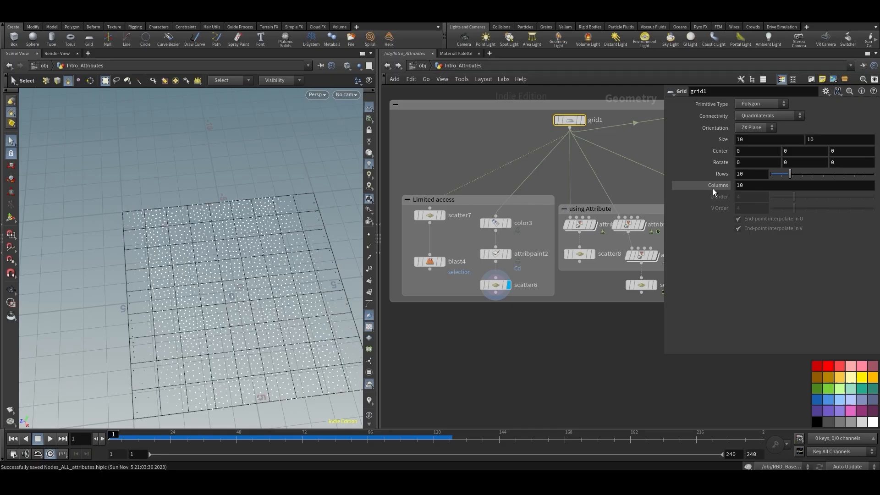
drag(790, 174, 874, 174)
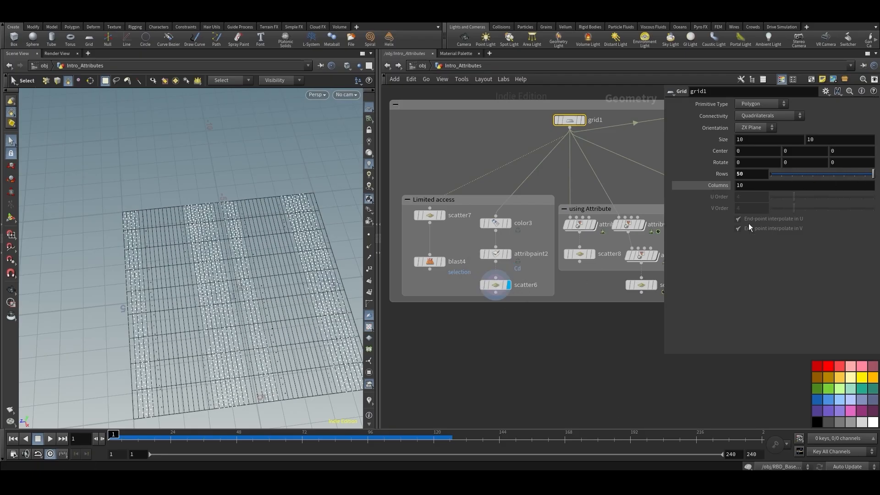
drag(790, 185, 866, 185)
click(567, 349)
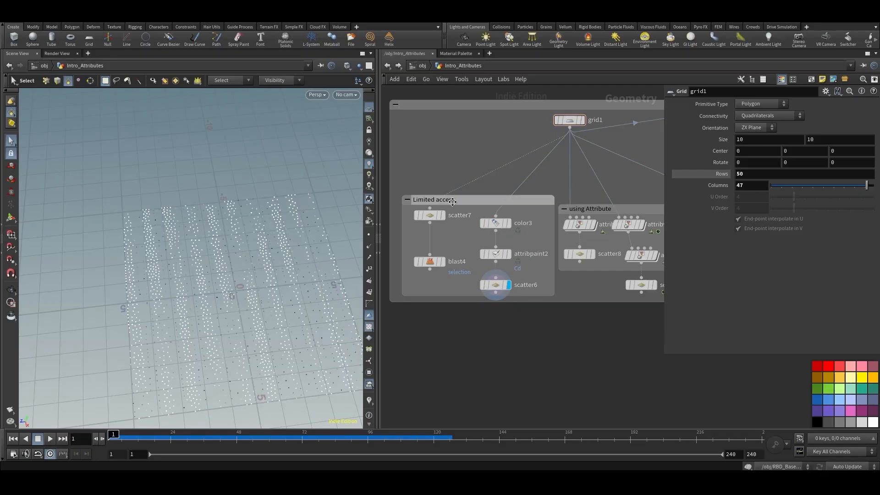
- Examine the aanoise1, turbnoise1, fit1 and ramp1 nodes inside attribvop4 and return to the Intro_Attributes network
middle_drag(592, 341, 490, 340)
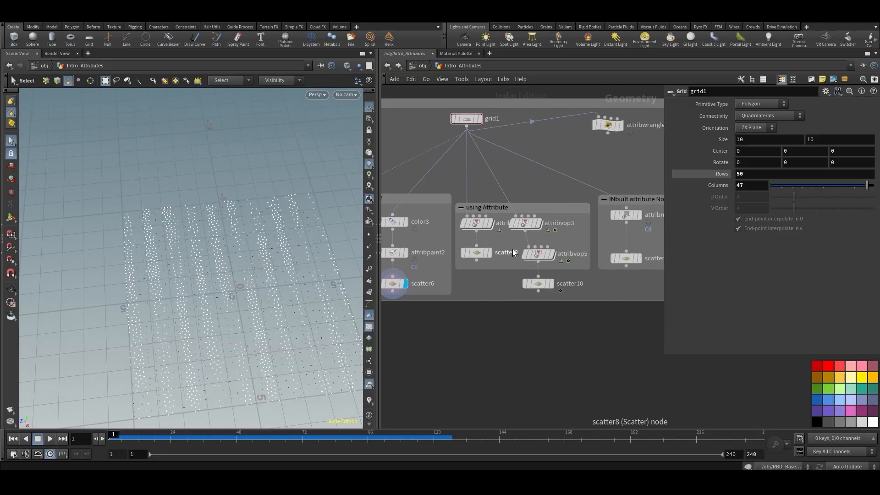
double_click(476, 223)
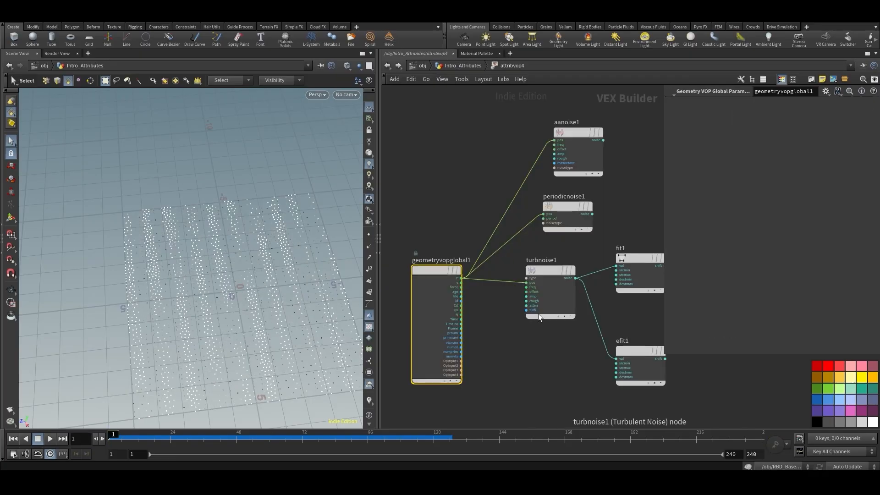
middle_drag(538, 314, 483, 316)
click(523, 138)
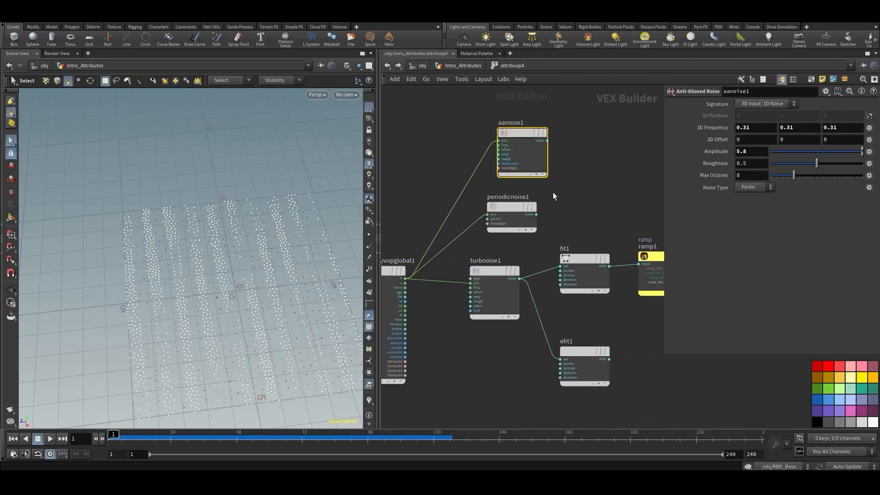
drag(586, 186, 495, 232)
click(497, 277)
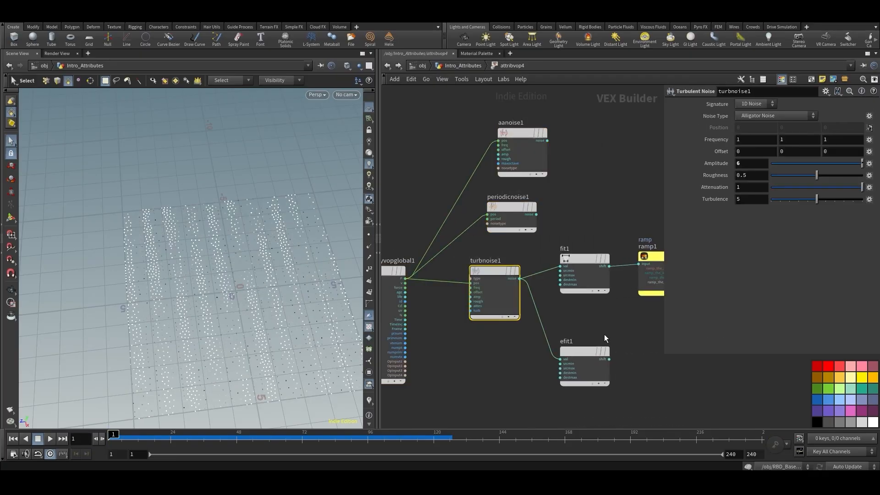
middle_drag(607, 324, 530, 315)
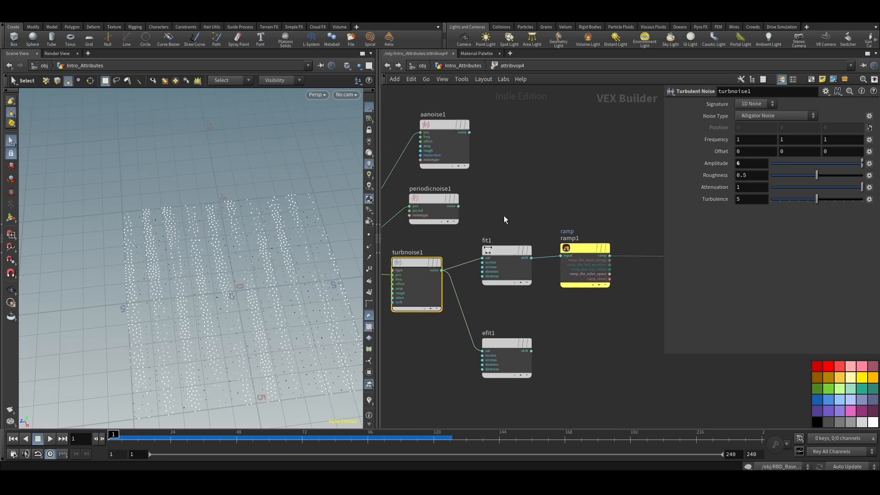
drag(504, 219, 507, 312)
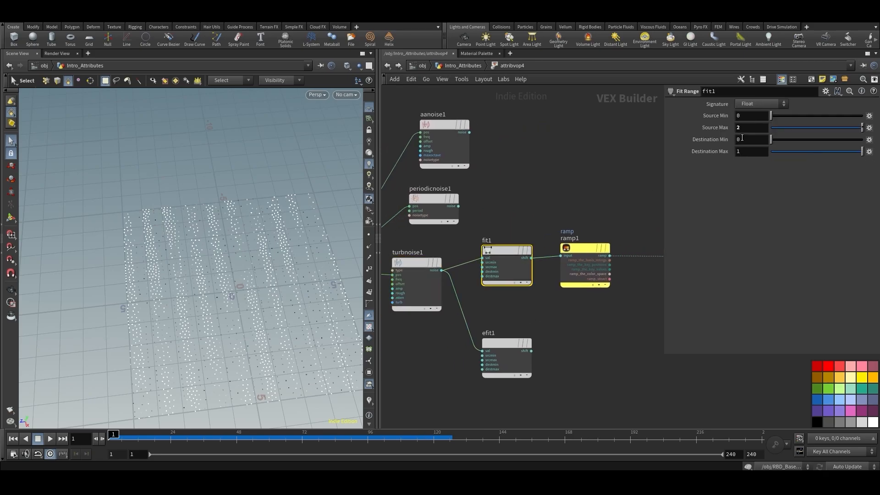
middle_drag(628, 314, 555, 314)
drag(532, 225, 508, 312)
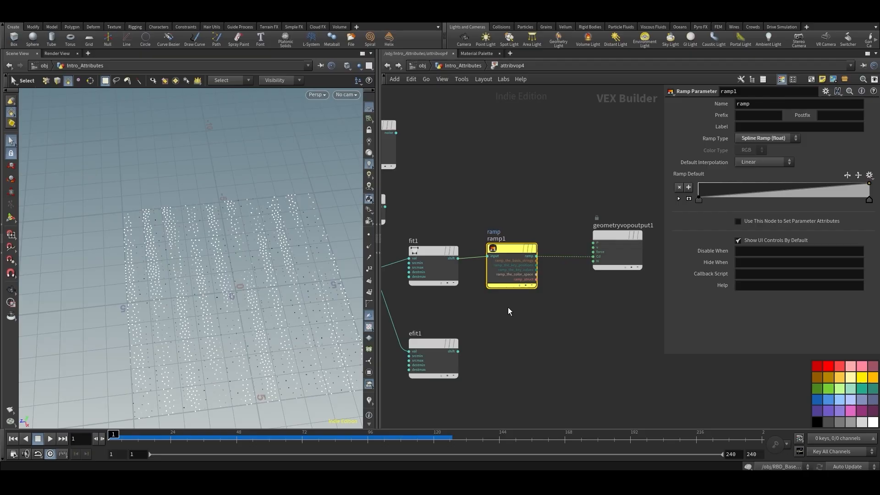
click(468, 69)
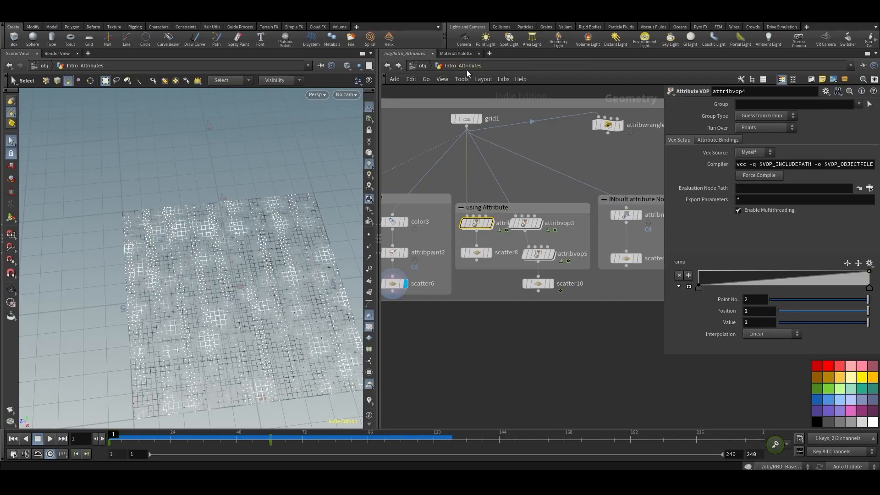
- Display scatter8 in the using Attribute box and set grid1's Columns to 50
click(478, 252)
drag(270, 317, 261, 297)
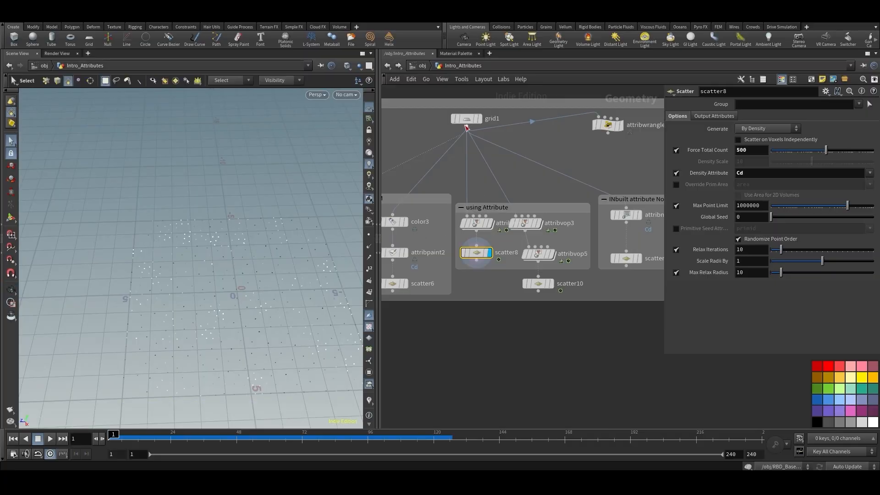
click(474, 123)
drag(803, 188, 873, 181)
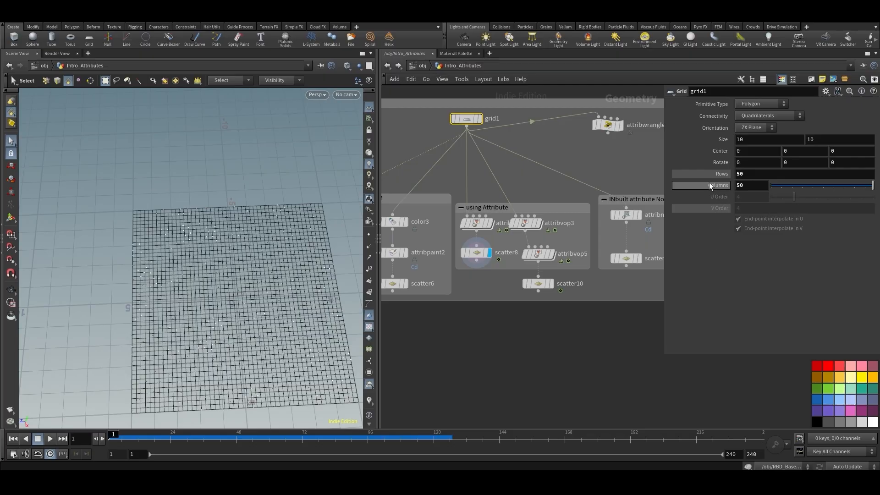
- Link grid1's Columns to its Rows with the channel reference ch("/obj/Intro_Attributes/grid1/rows")
click(747, 174)
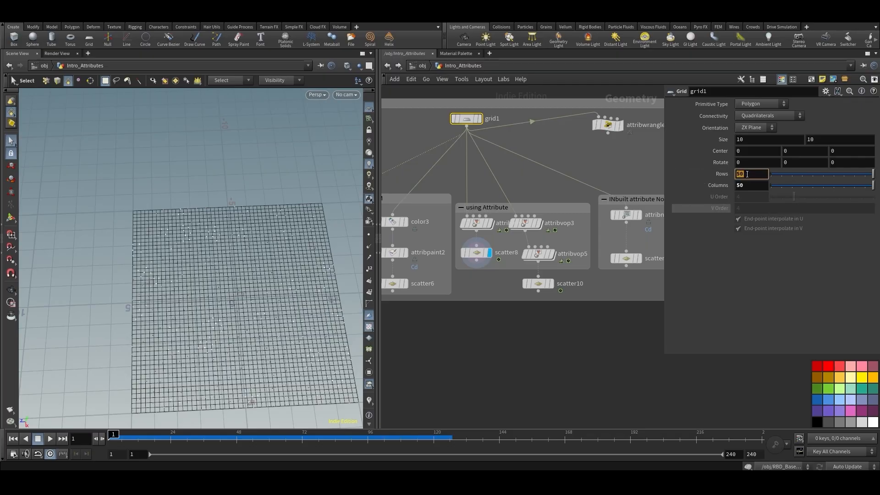
drag(753, 176, 745, 186)
click(779, 218)
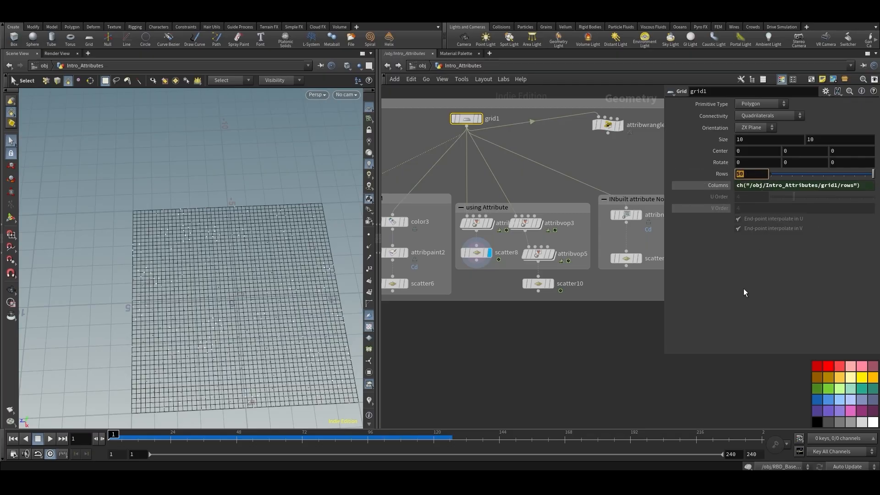
click(719, 188)
- Raise grid1's Rows to 150 and on to 250, checking how the attribute-based scatter responds
click(737, 174)
text(1)
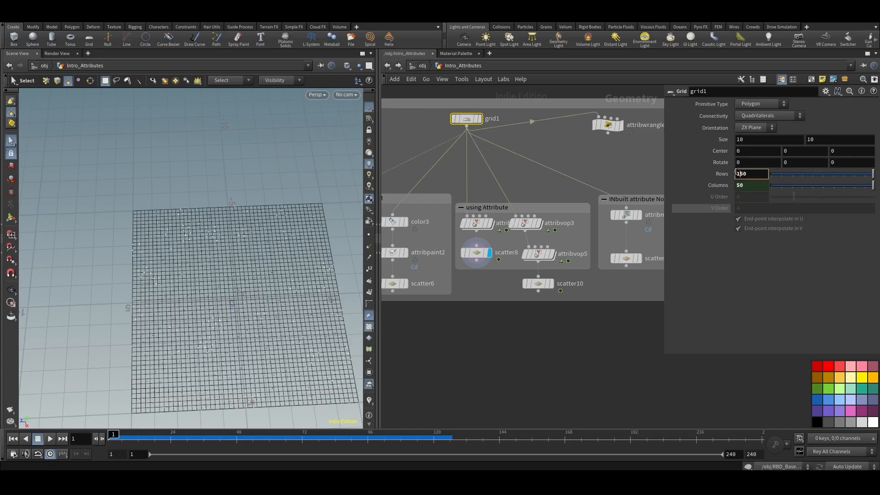
key(Return)
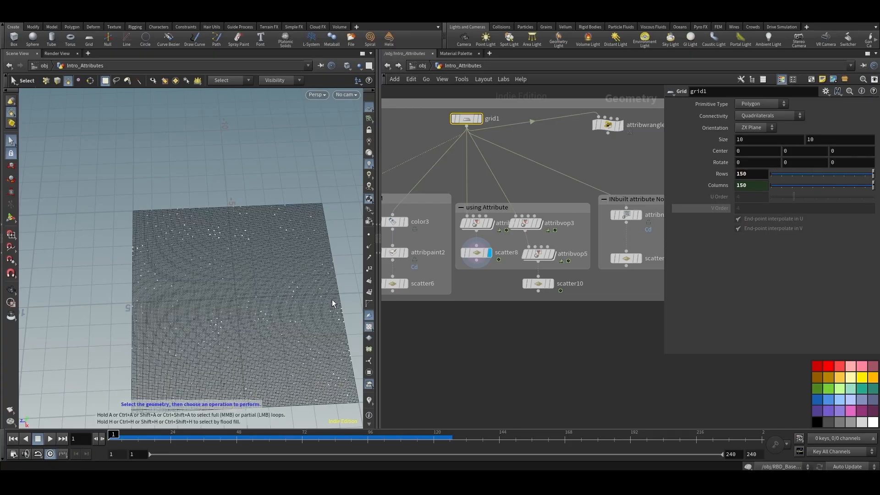
click(737, 174)
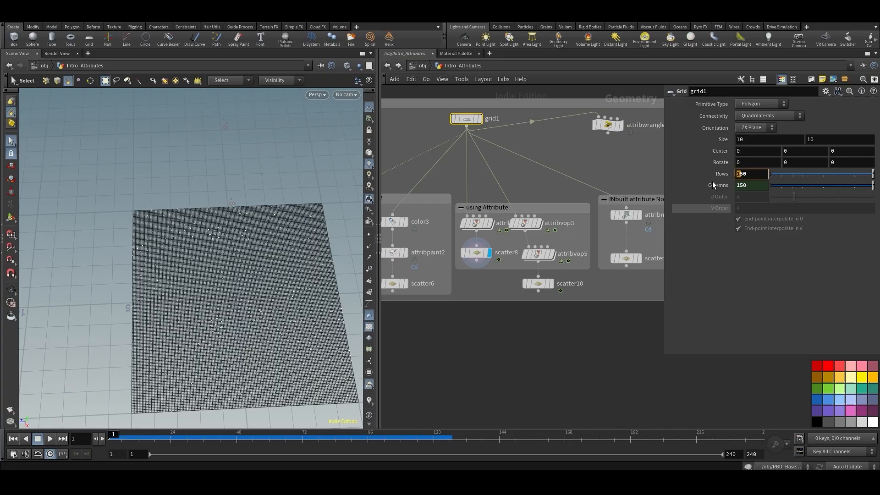
key(Return)
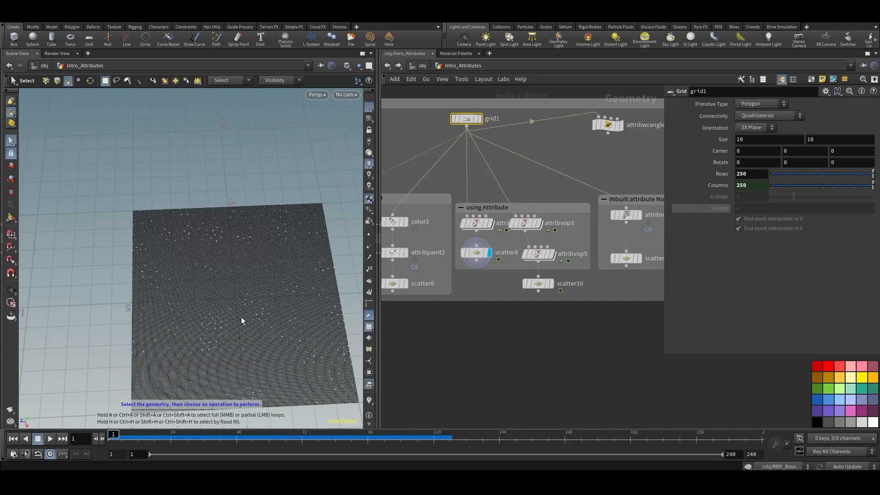
click(494, 353)
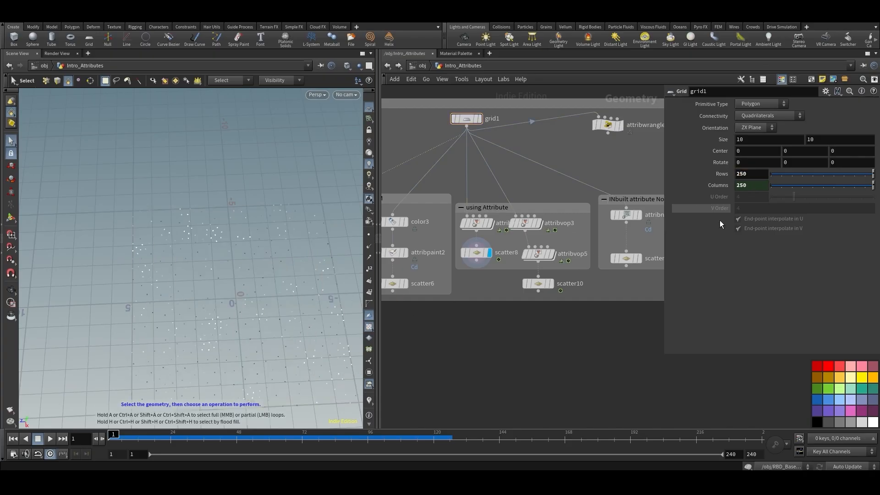
- Move attribvop3 and attribvop5 farther from attribvop4 to space out the nodes in the using Attribute box
drag(516, 222, 546, 222)
mouse_move(536, 254)
drag(536, 253, 566, 278)
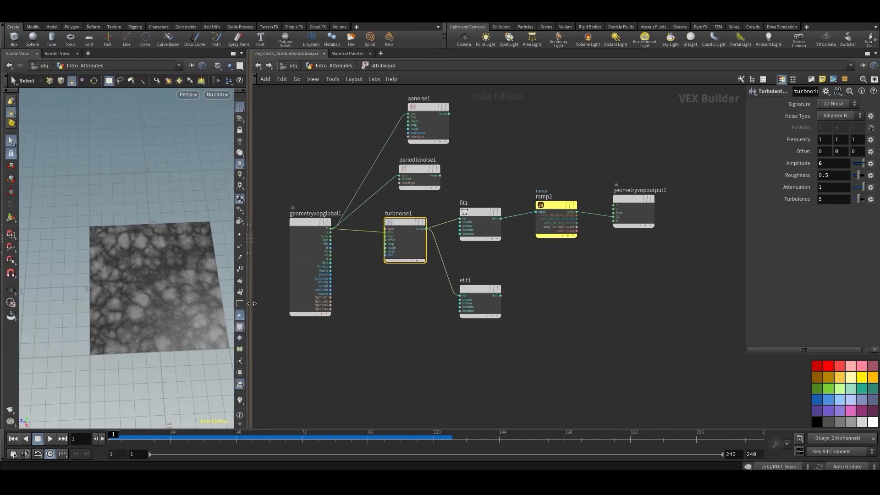
- Examine fit1 and ramp2 inside attribvop3, return to Intro_Attributes and widen the parameter area to view attribvop3's ramp
scroll(412, 288, up, 3)
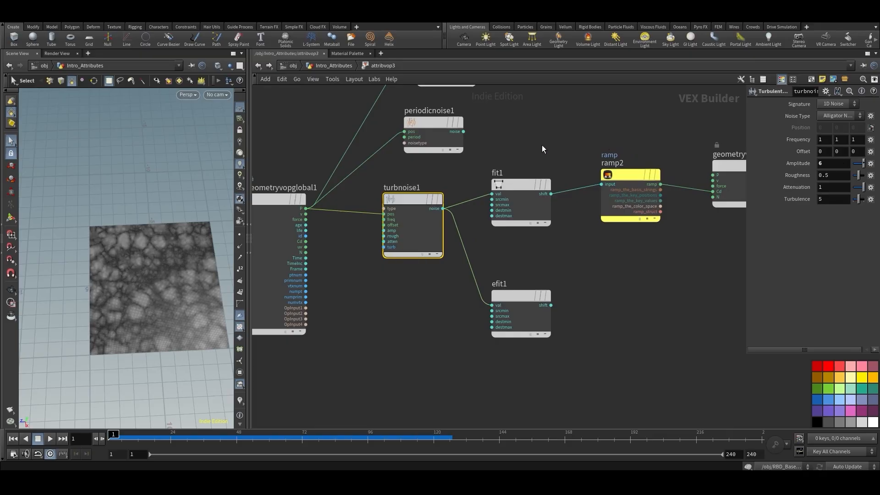
click(521, 221)
click(628, 193)
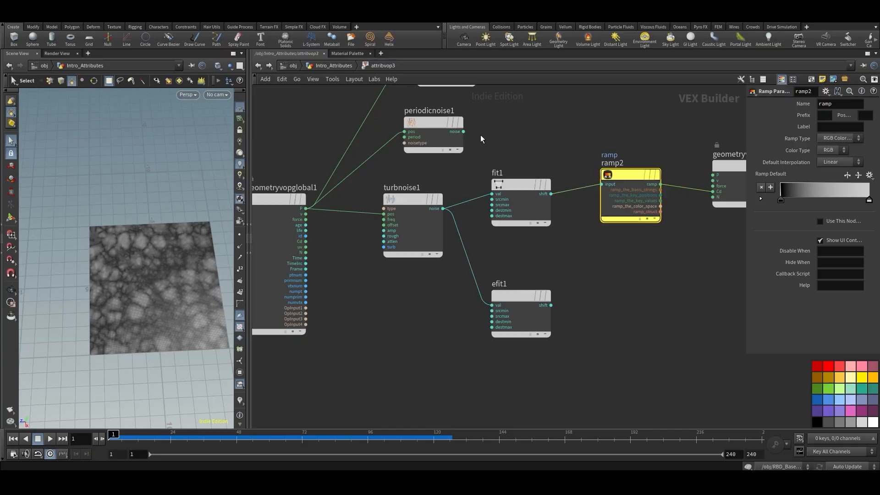
click(345, 67)
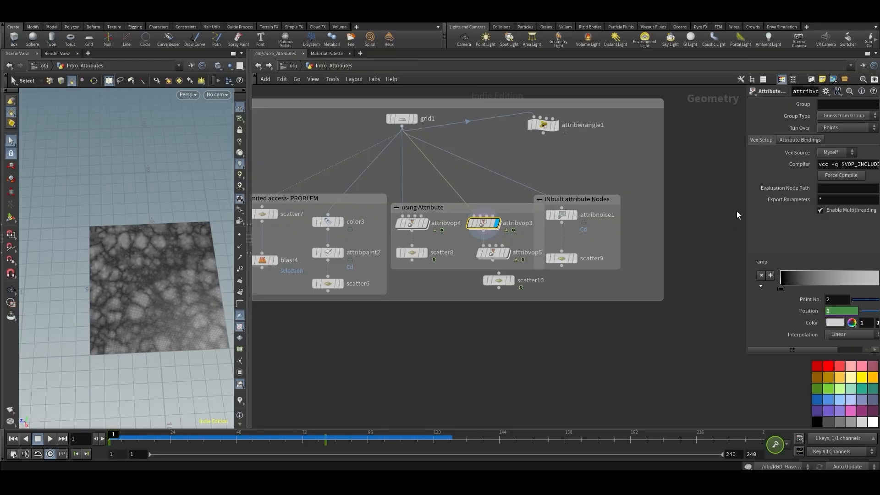
drag(747, 214, 620, 213)
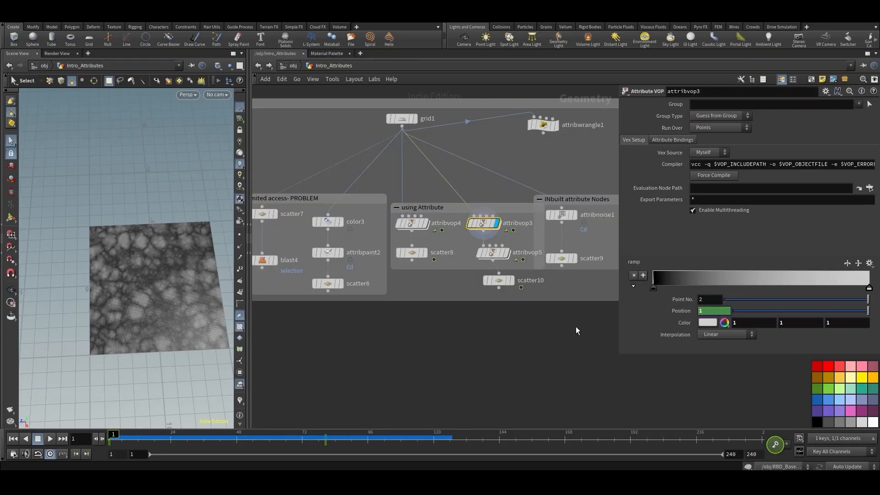
drag(275, 435, 111, 434)
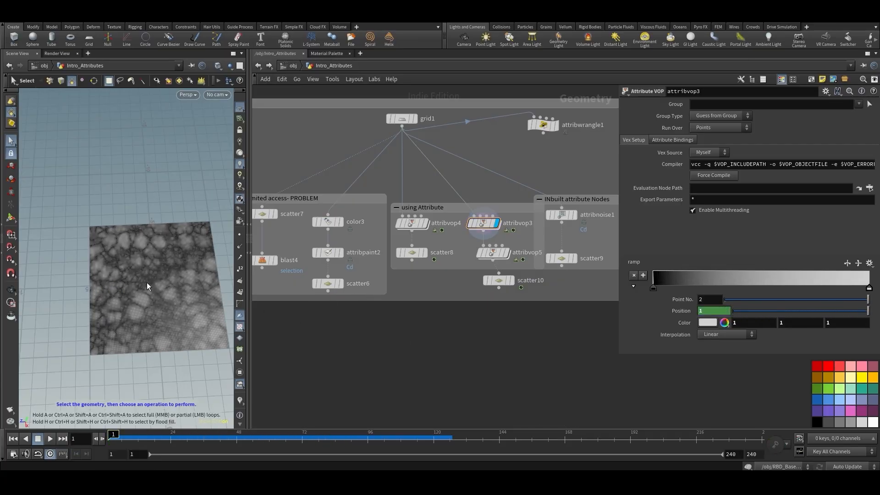
- Display attribvop5 and examine how its inner network passes Cd through vectofloat1, ramp1 and floattovec1
click(505, 254)
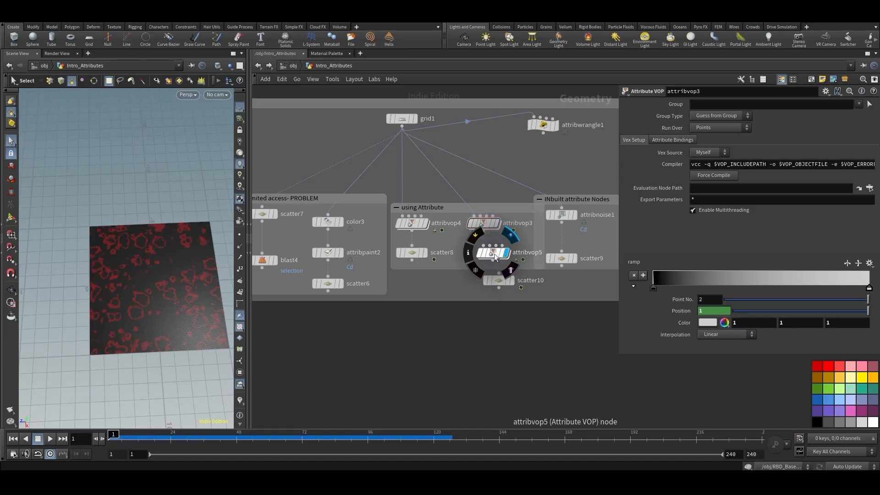
click(494, 253)
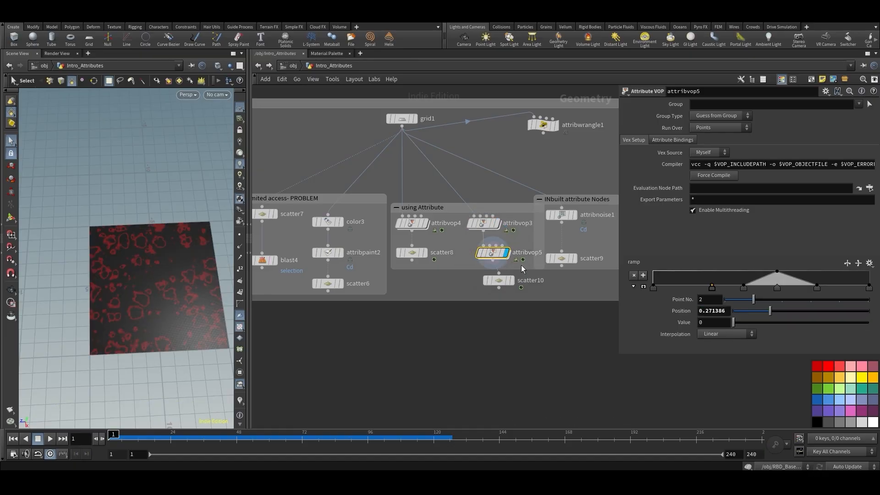
double_click(493, 253)
scroll(385, 238, up, 3)
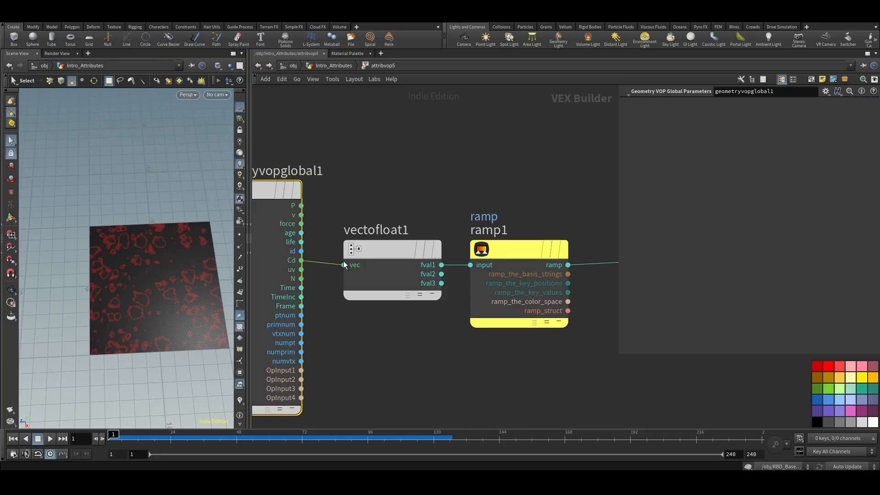
scroll(346, 269, down, 3)
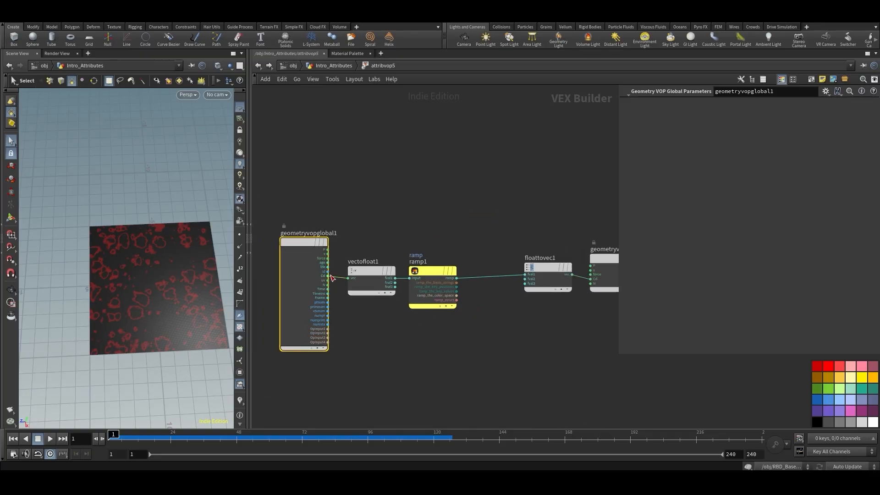
- Try wiring geometryvopglobal1's Cd directly into the output node's Cd to preview the unramped noise, and undo the connection
drag(329, 276, 584, 279)
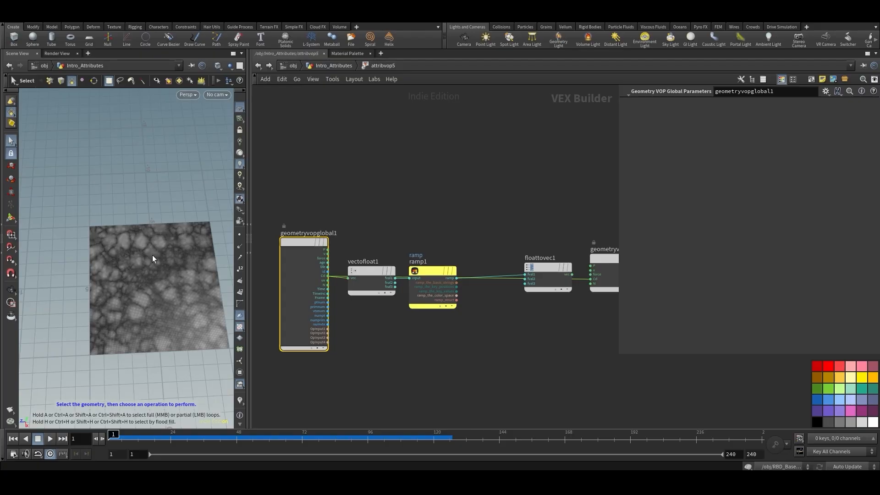
key(ctrl+z)
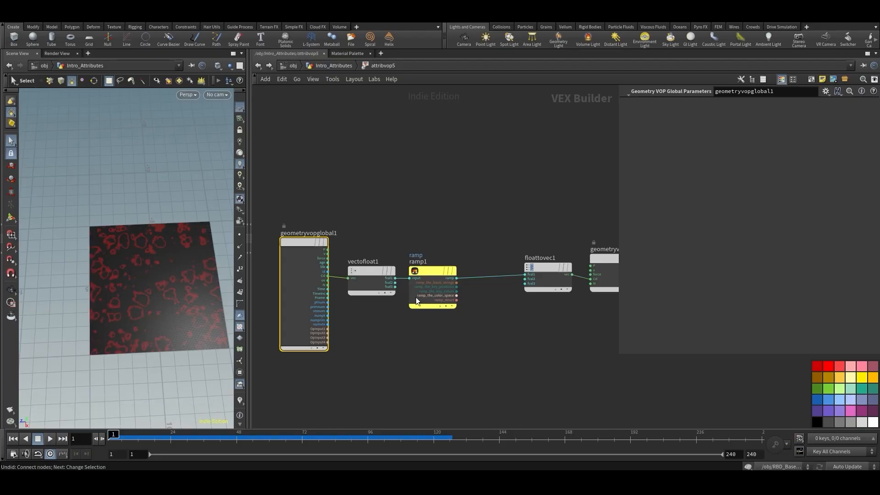
- Examine the parameters of vectofloat1, ramp1 and floattovec1 in turn along attribvop5's Cd chain
scroll(361, 302, up, 2)
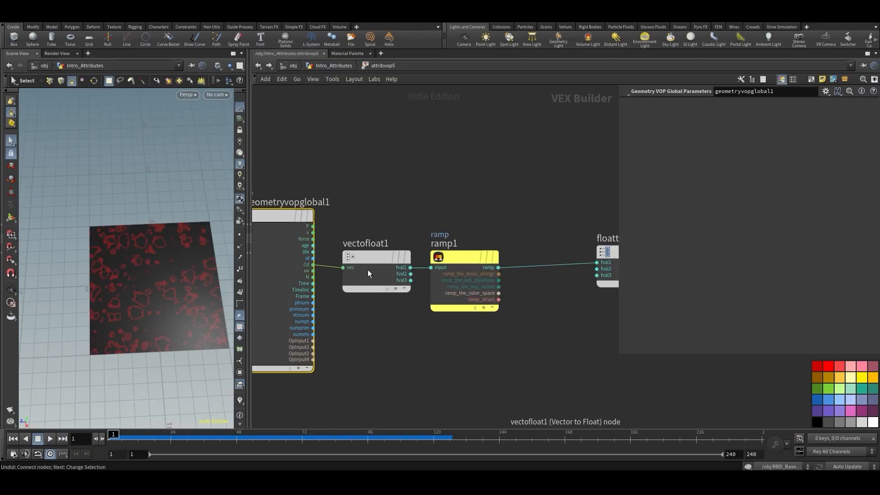
click(376, 275)
scroll(389, 293, up, 1)
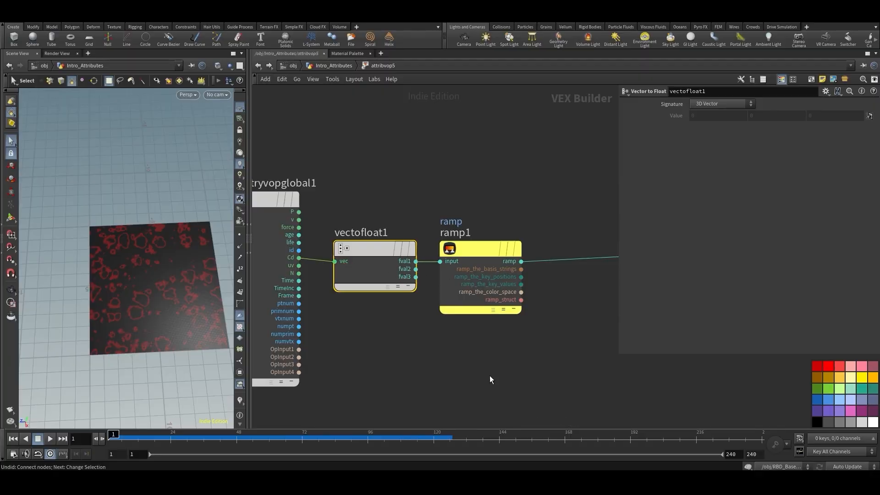
middle_drag(537, 341, 455, 342)
middle_drag(562, 326, 494, 330)
scroll(496, 331, down, 3)
click(374, 309)
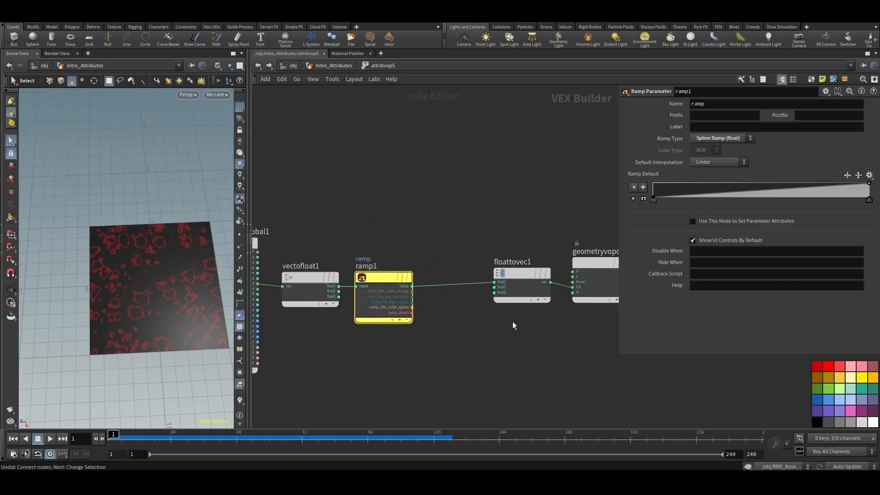
click(527, 294)
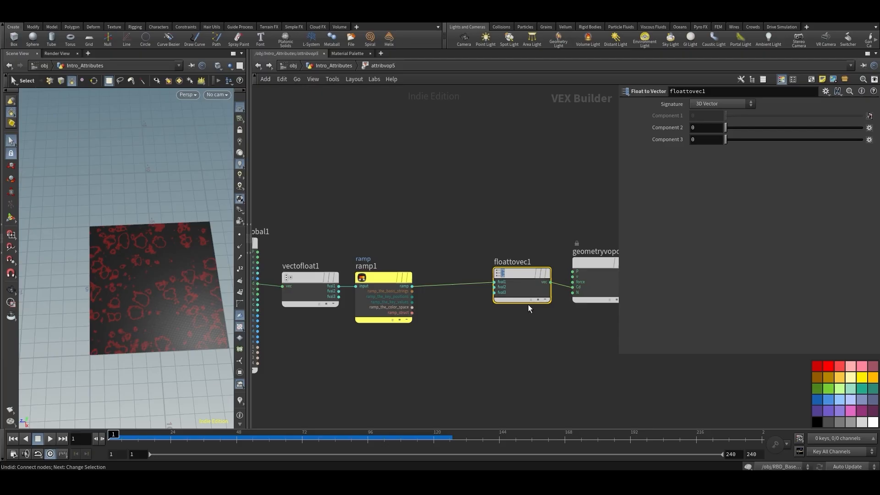
- Move floattovec1 closer to ramp1 and return to the Intro_Attributes network
drag(525, 273, 464, 276)
scroll(435, 330, up, 2)
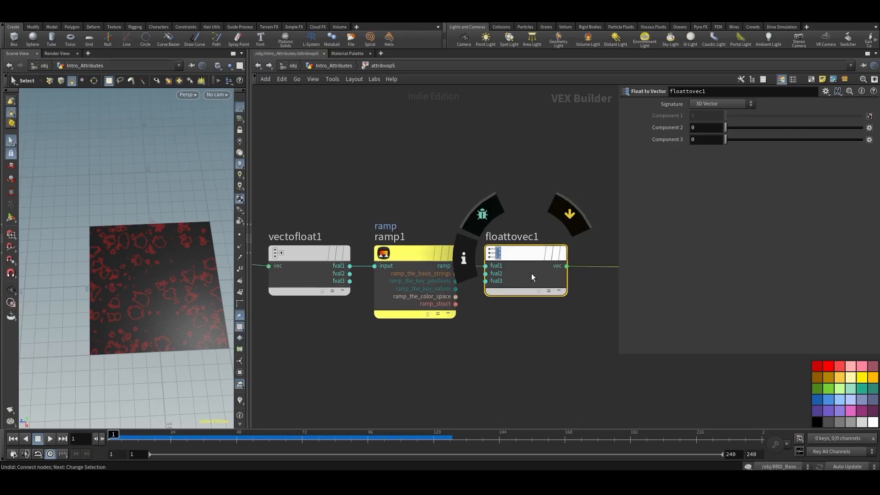
middle_drag(575, 302, 456, 307)
click(341, 67)
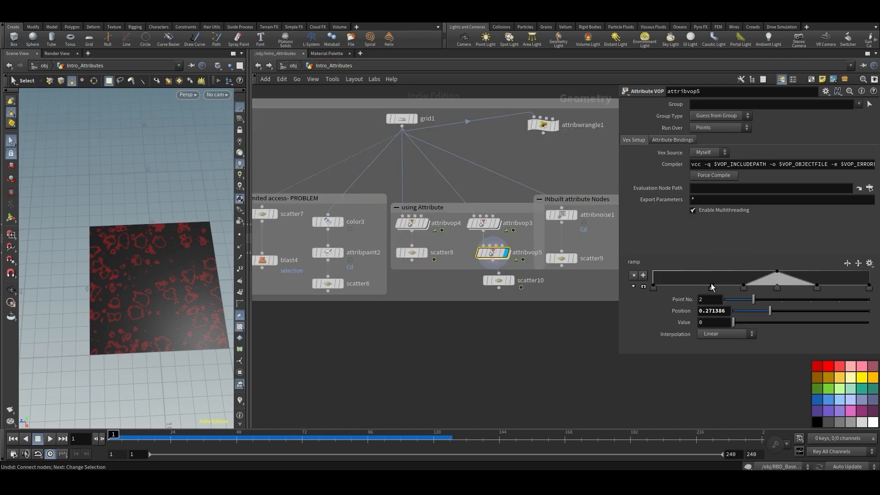
- Try shifting point 2 of attribvop5's ramp and undo the ramp change
drag(712, 287, 710, 280)
key(ctrl+z)
key(Escape)
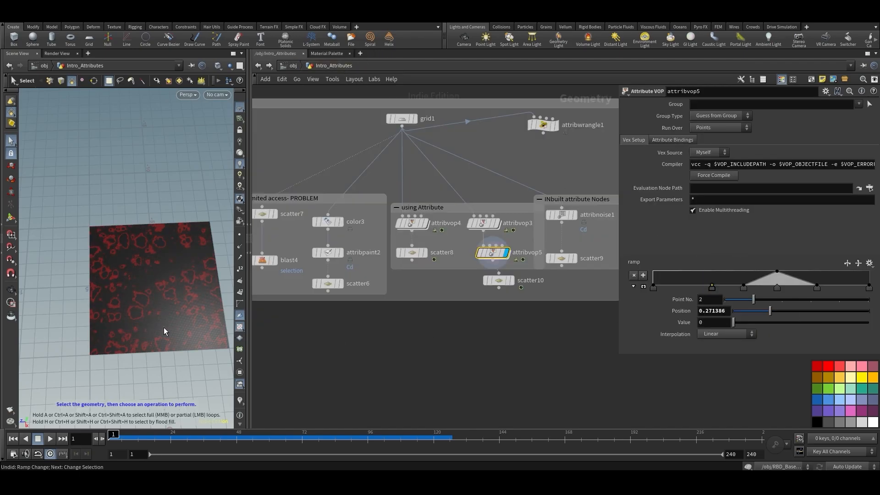
- Display and select scatter10, and scrub the timeline to about frame 68 to check how its points follow the animated noise
scroll(164, 327, up, 3)
scroll(152, 321, up, 5)
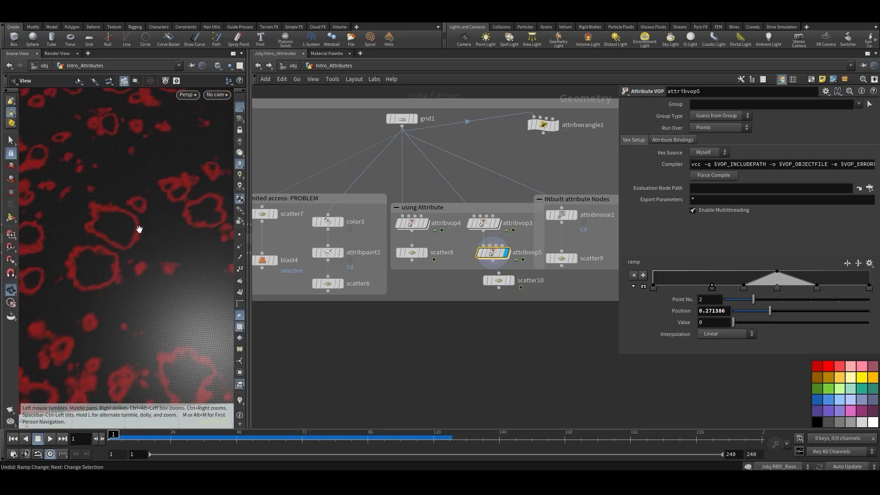
key(s)
click(510, 280)
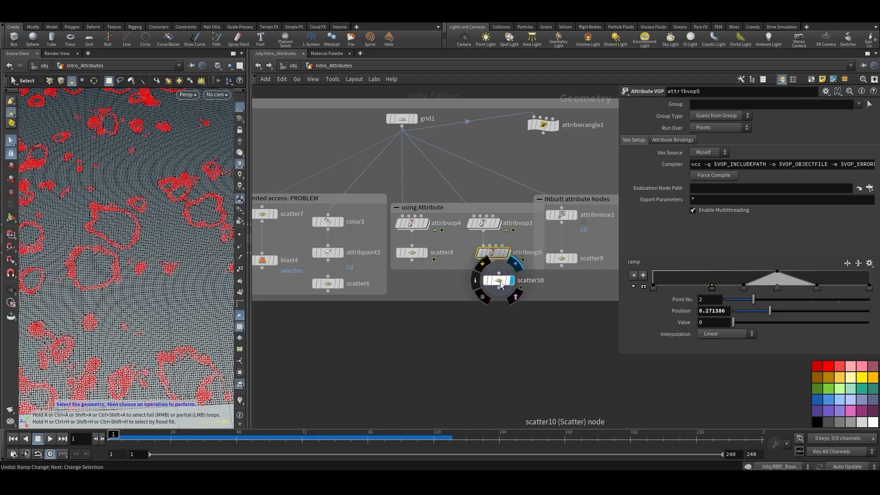
click(499, 281)
scroll(101, 275, down, 5)
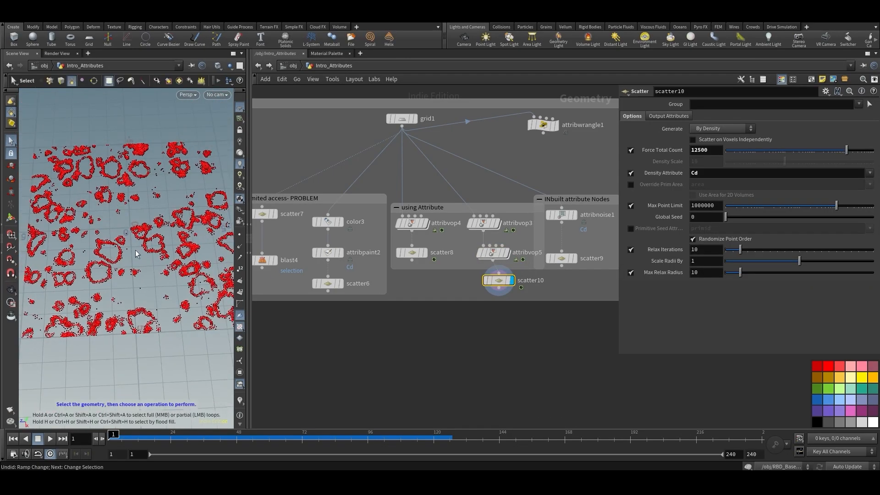
drag(113, 435, 307, 436)
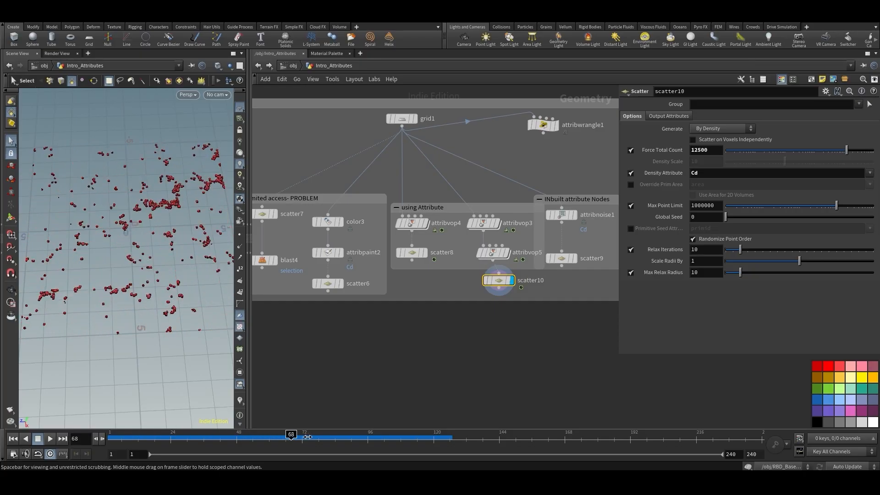